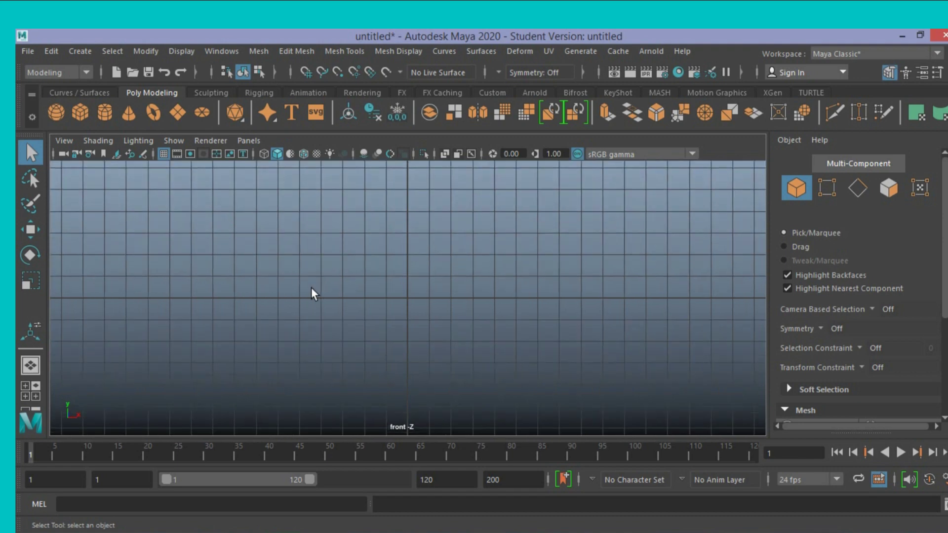
Add a polygon pipe, pPipe1, with Subdivisions Axis 6 and Thickness 0.4.
left_click(80, 51)
left_click(210, 100)
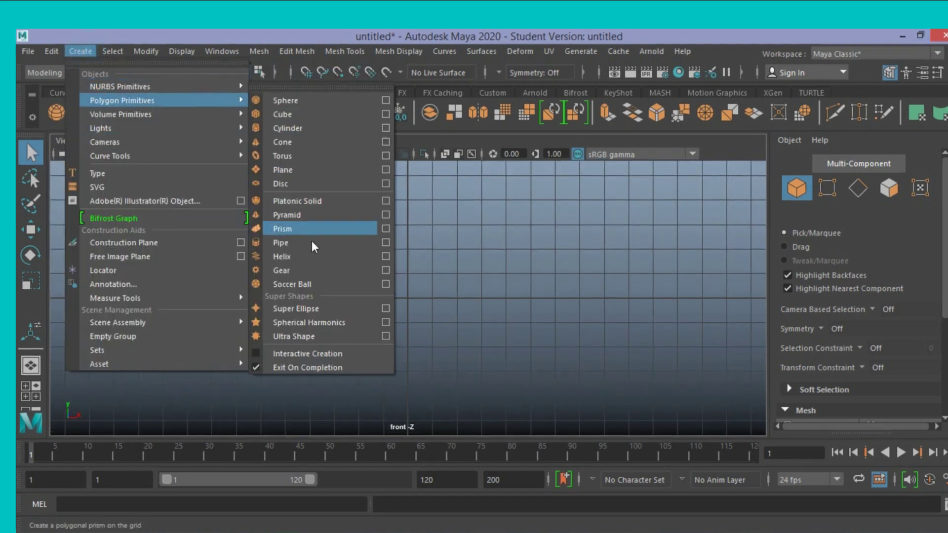
left_click(286, 243)
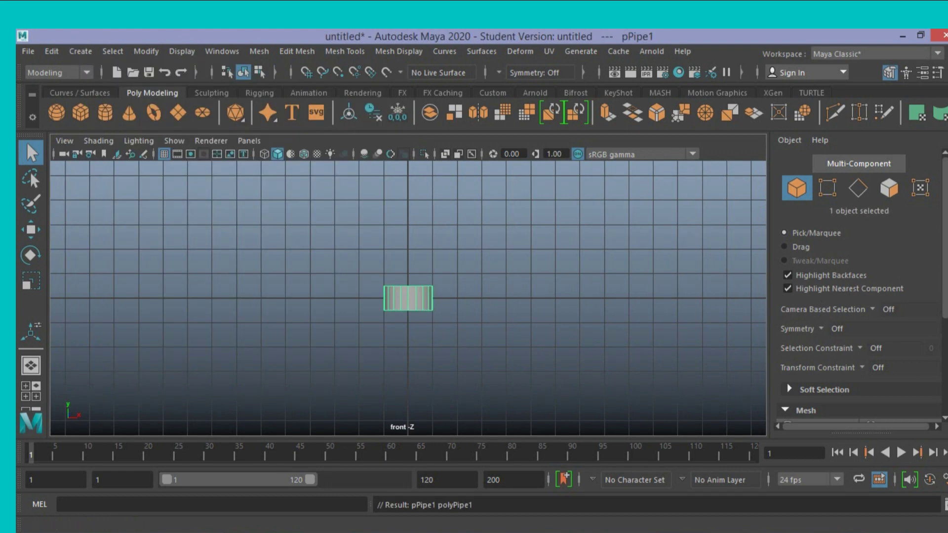
left_click(805, 312)
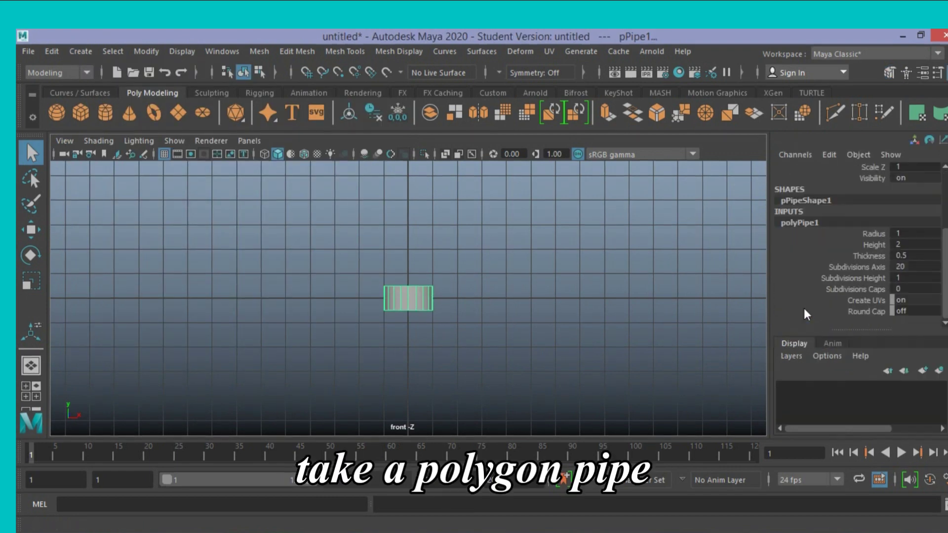
double_click(908, 268)
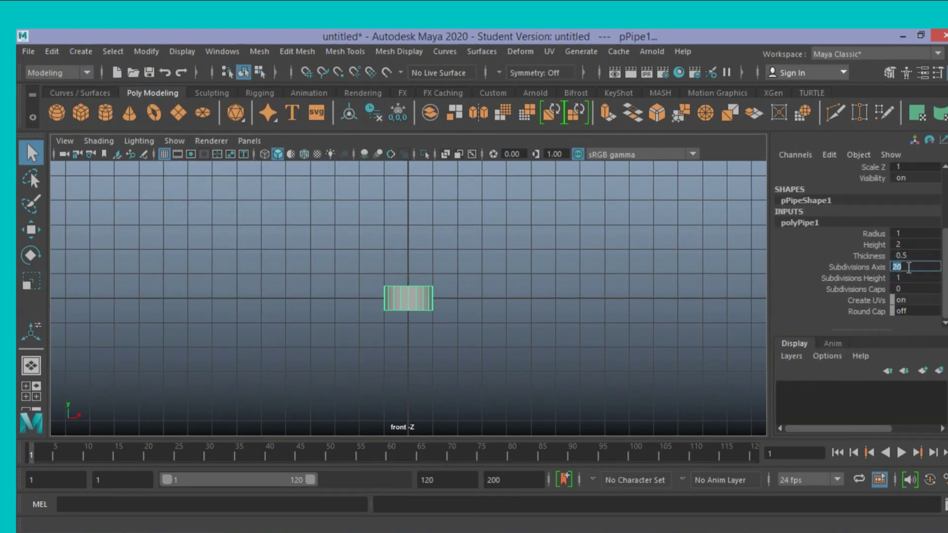
type("6")
double_click(909, 255)
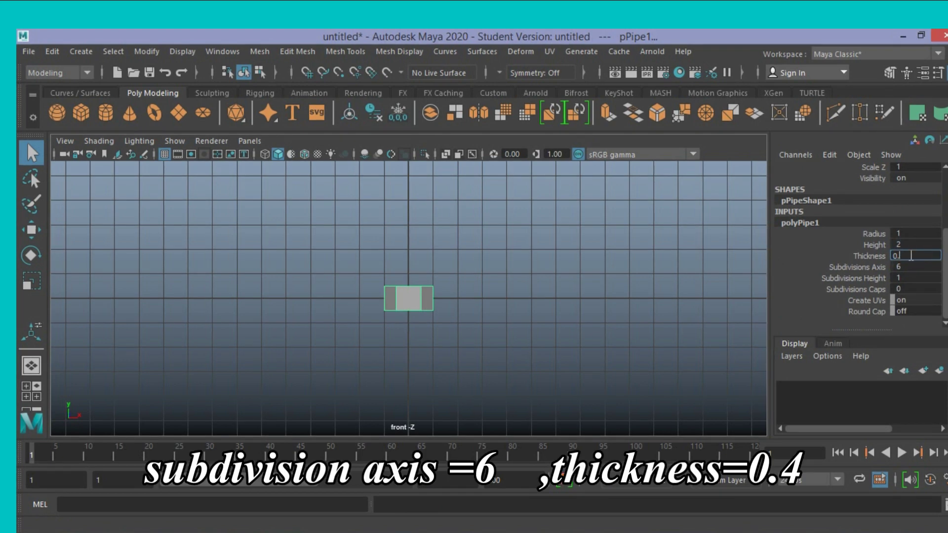
type("4")
key("Return")
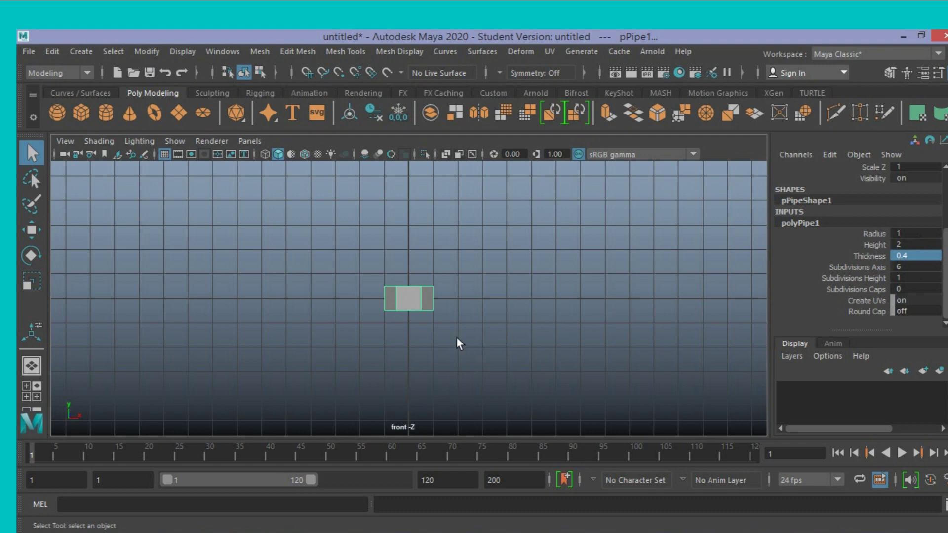
Rotate the pipe 90° on X so its hexagon faces the front view.
key("e")
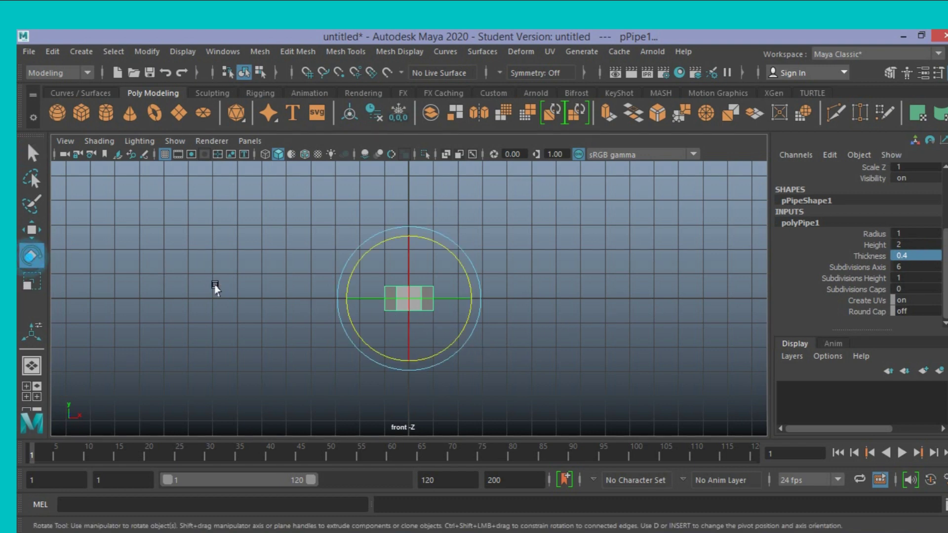
left_click_drag(421, 354, 388, 362)
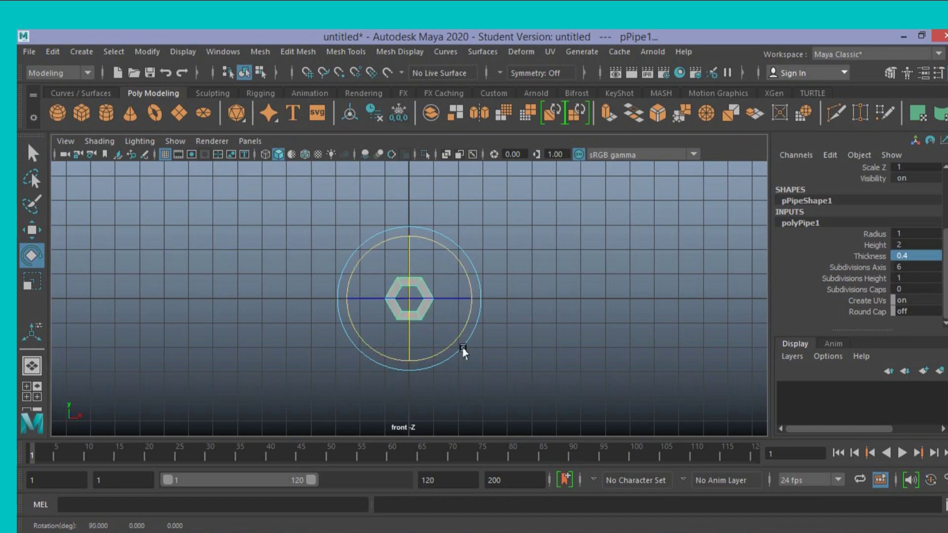
key("space")
key("space")
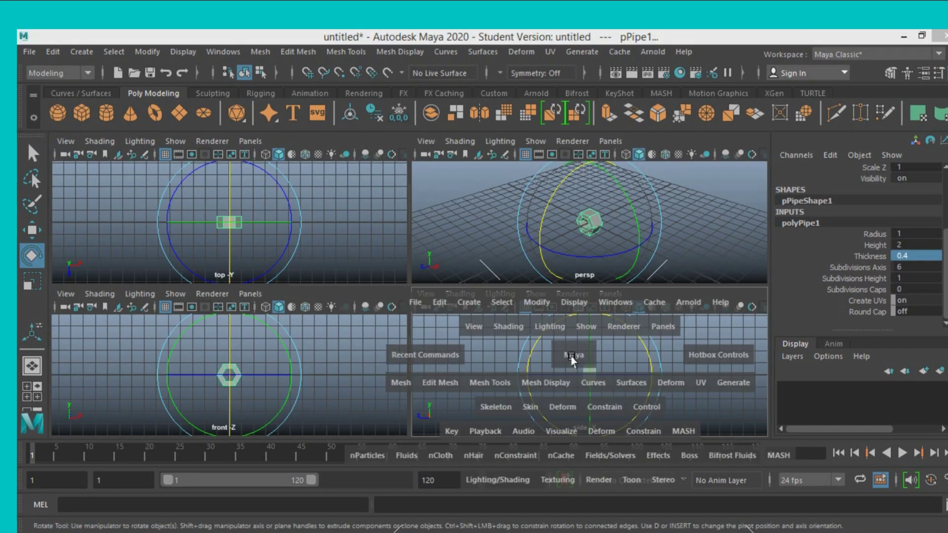
Delete the pipe's back faces, leaving a flat hexagonal ring, and reselect the whole ring.
left_click(891, 72)
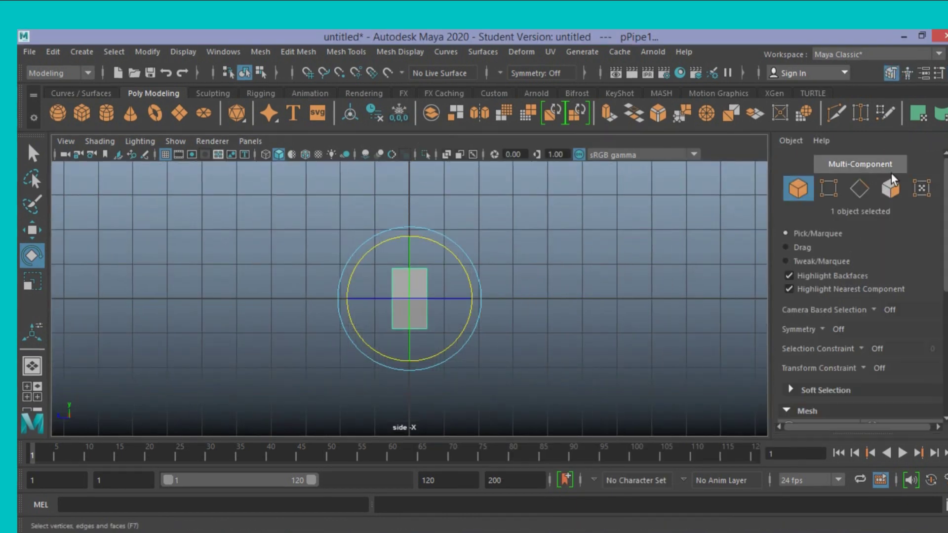
left_click(891, 189)
left_click_drag(507, 413, 410, 233)
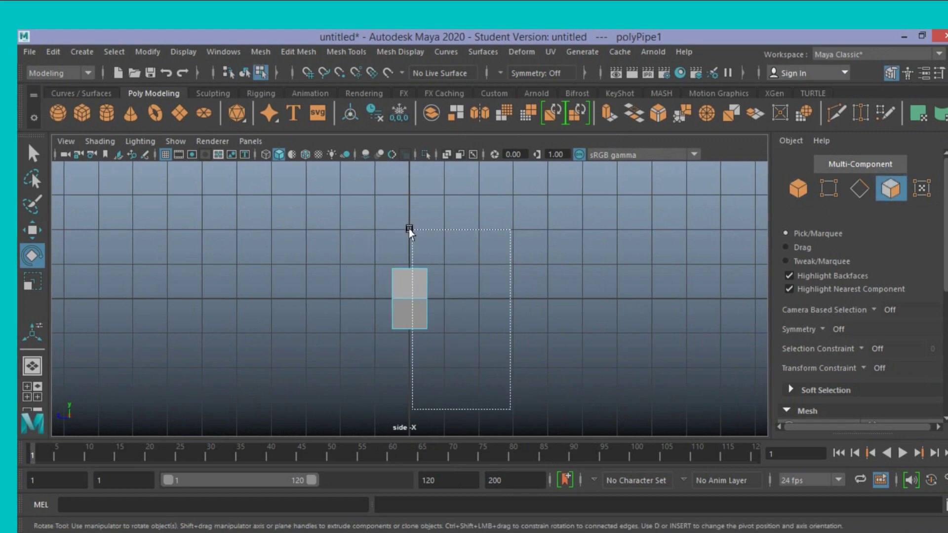
key("Delete")
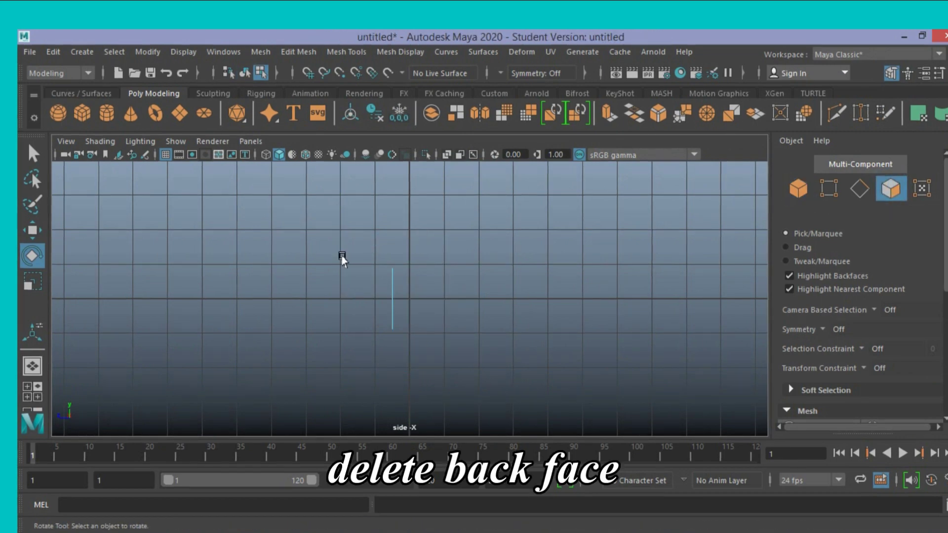
key("space")
key("space")
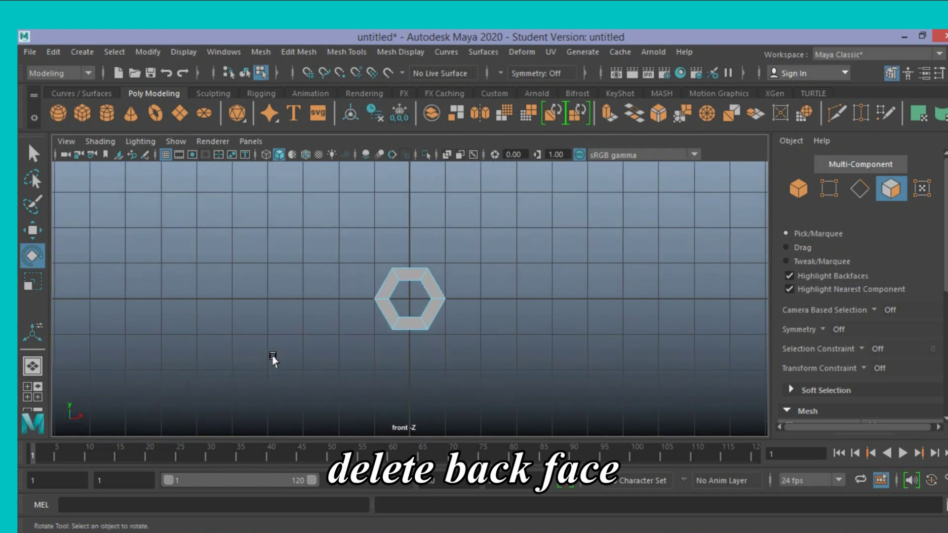
scroll(273, 361, "up", 2)
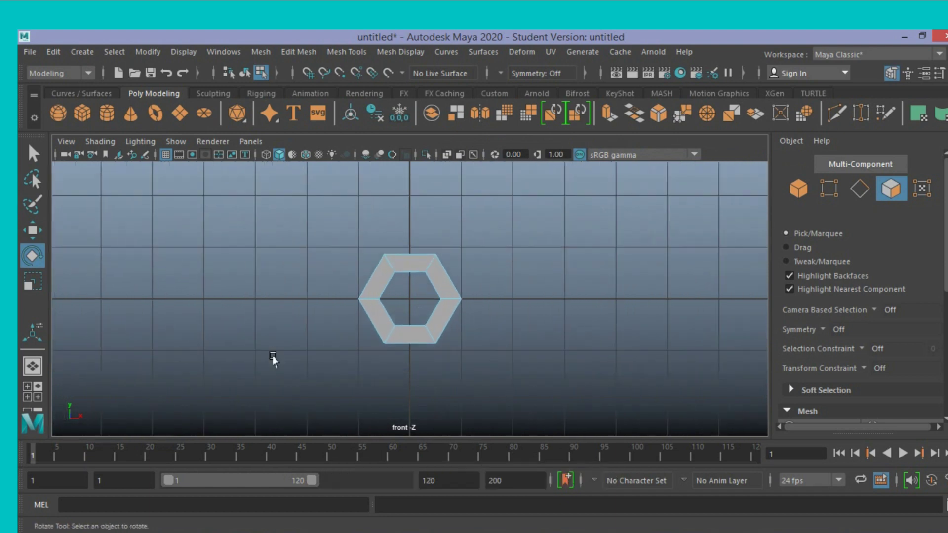
left_click(797, 193)
key("ctrl+a")
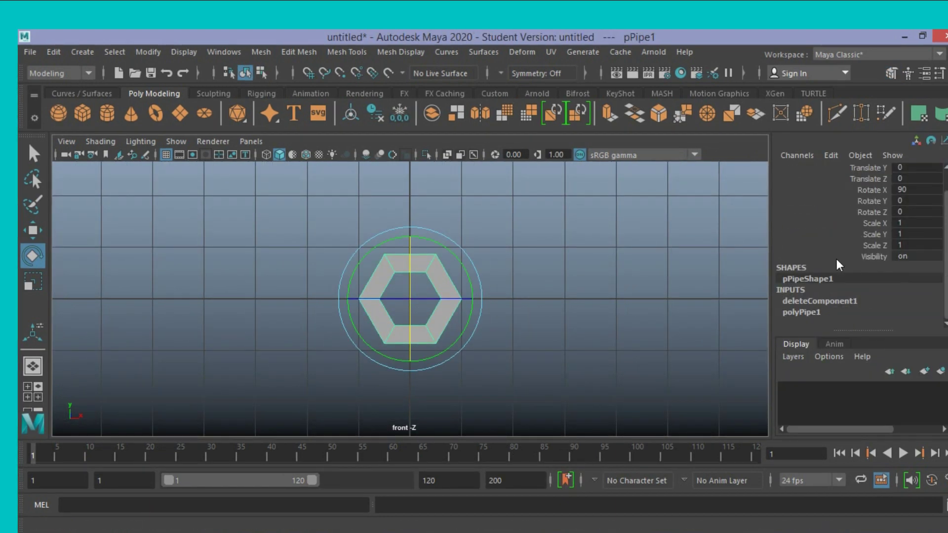
Set the hexagonal ring's Rotate Z to -90 so a corner points straight up.
left_click(801, 313)
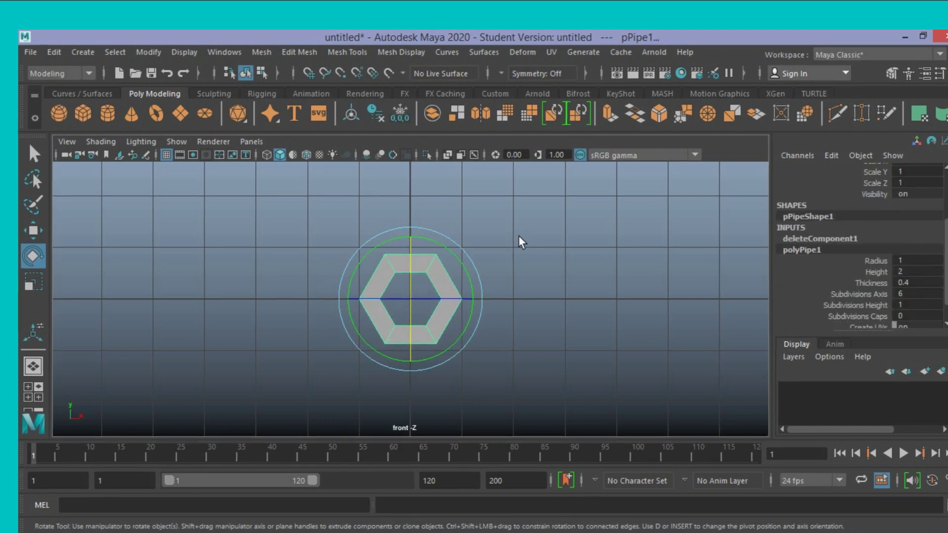
left_click_drag(399, 237, 464, 254)
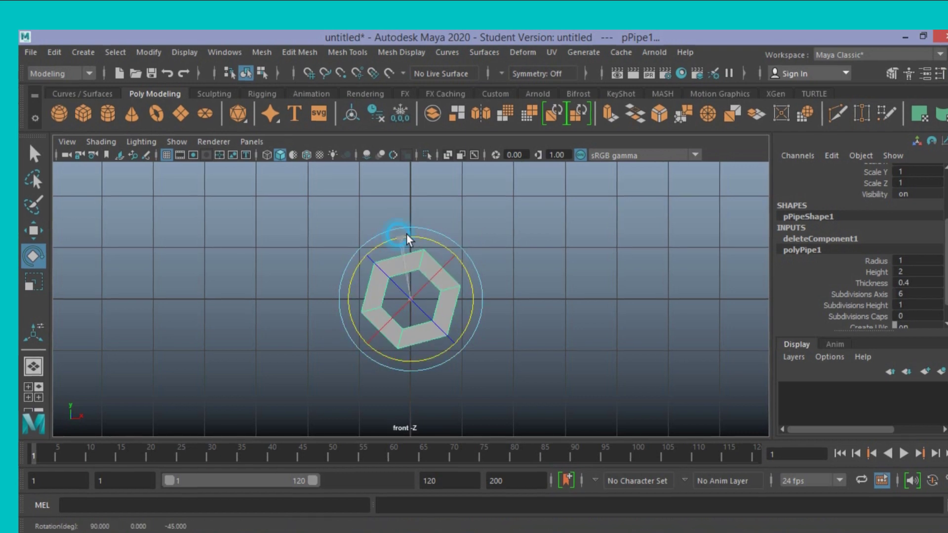
mouse_move(402, 237)
left_mouse_down()
mouse_move(433, 236)
mouse_move(396, 237)
left_mouse_up()
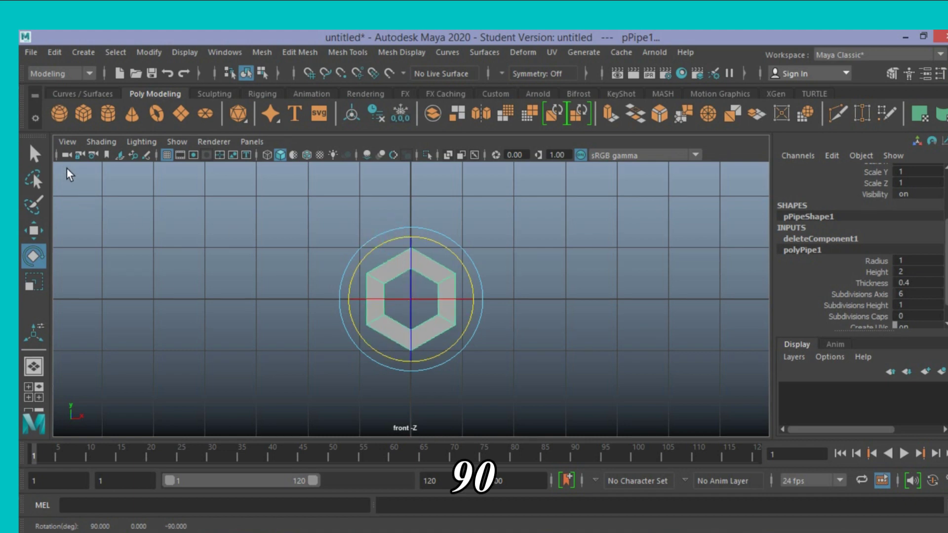
left_click(34, 154)
scroll(257, 252, "down", 2)
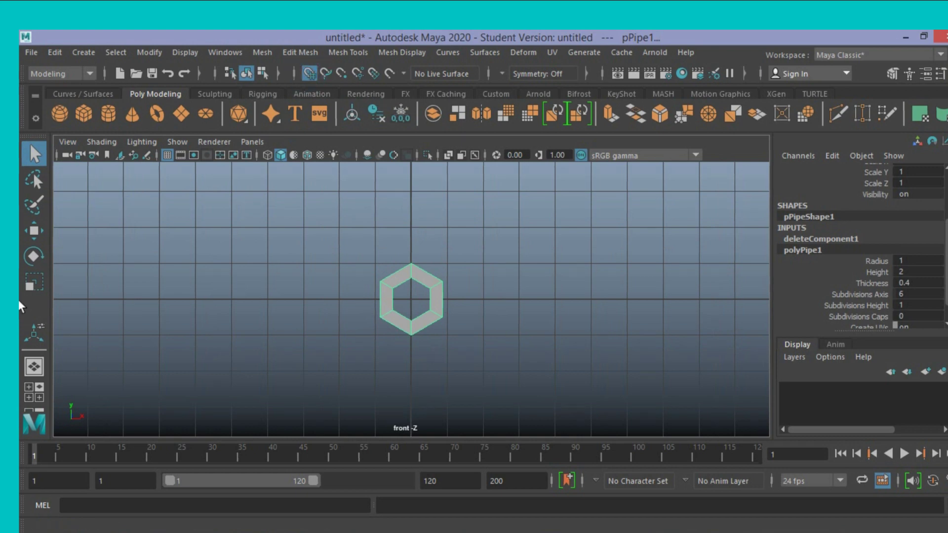
Duplicate the ring twice, placing pPipe2 at X 2 and pPipe3 at X 1, Y 2.
left_click(33, 230)
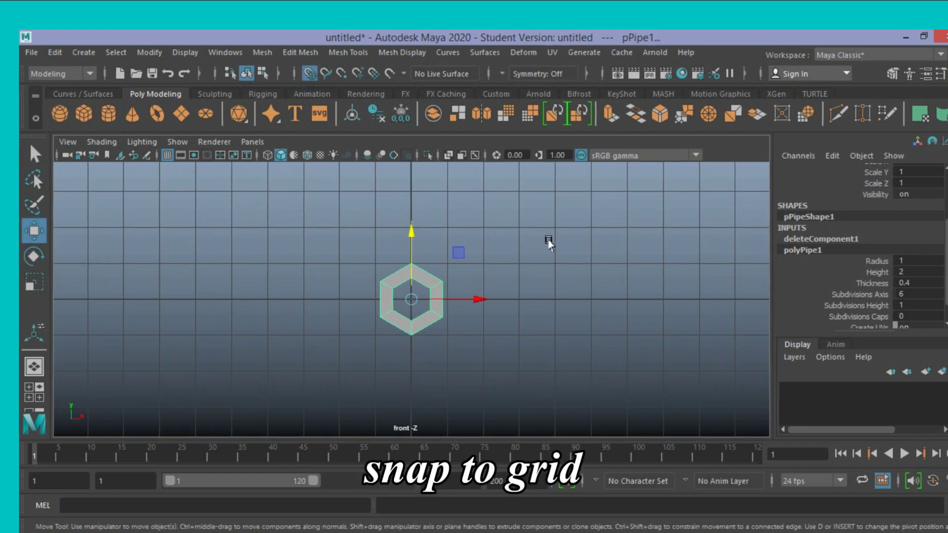
key("ctrl+d")
left_click_drag(477, 299, 476, 303)
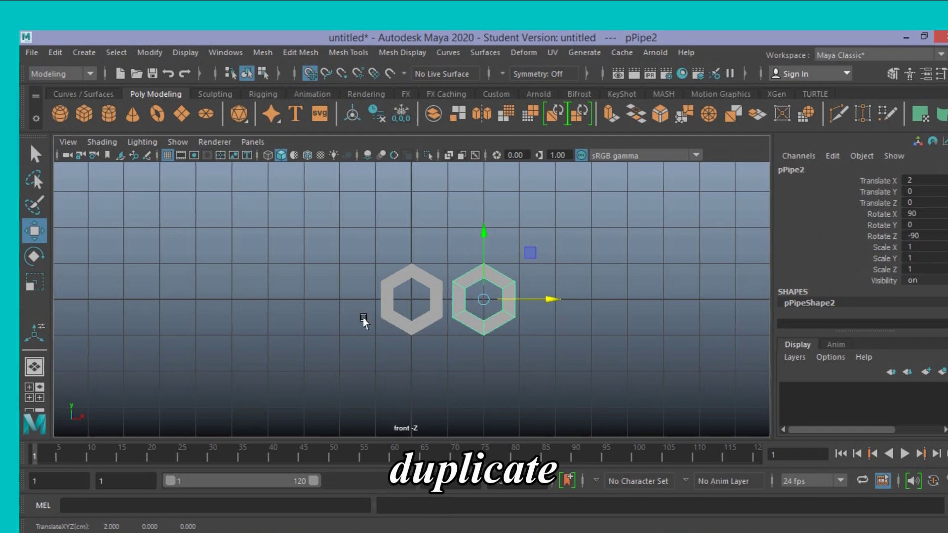
key("ctrl+d")
left_click_drag(484, 237, 483, 165)
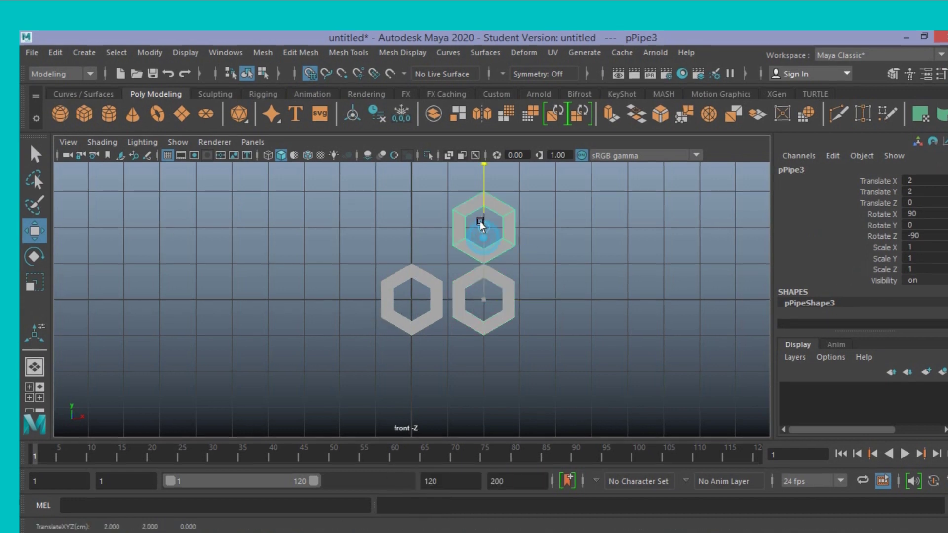
left_click_drag(520, 225, 451, 227)
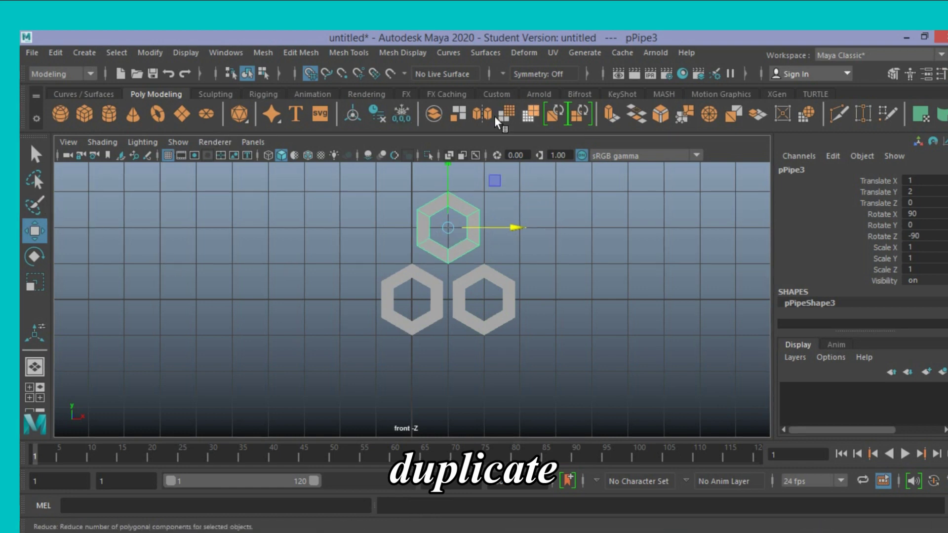
left_click(316, 74)
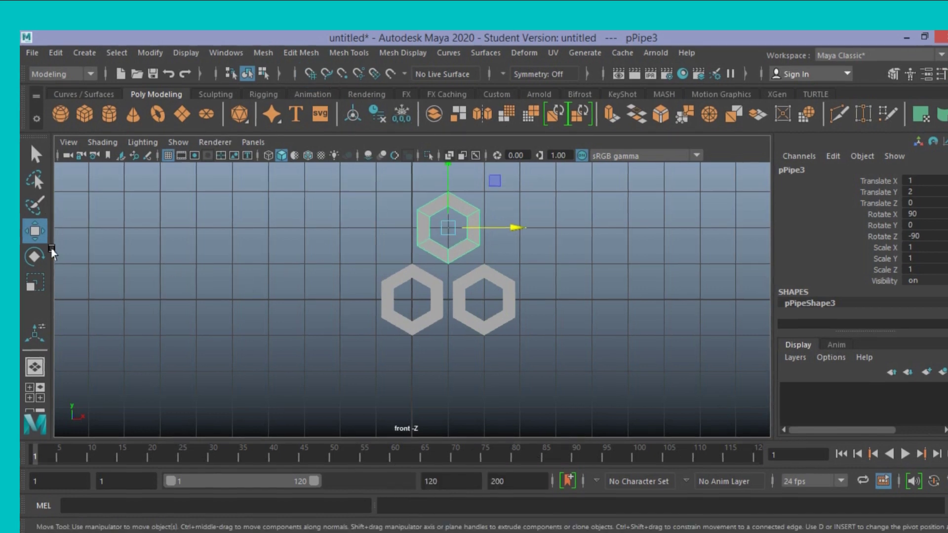
Create a polygon cube and scale it down to 0.265 to fit the hexagons.
left_click(84, 114)
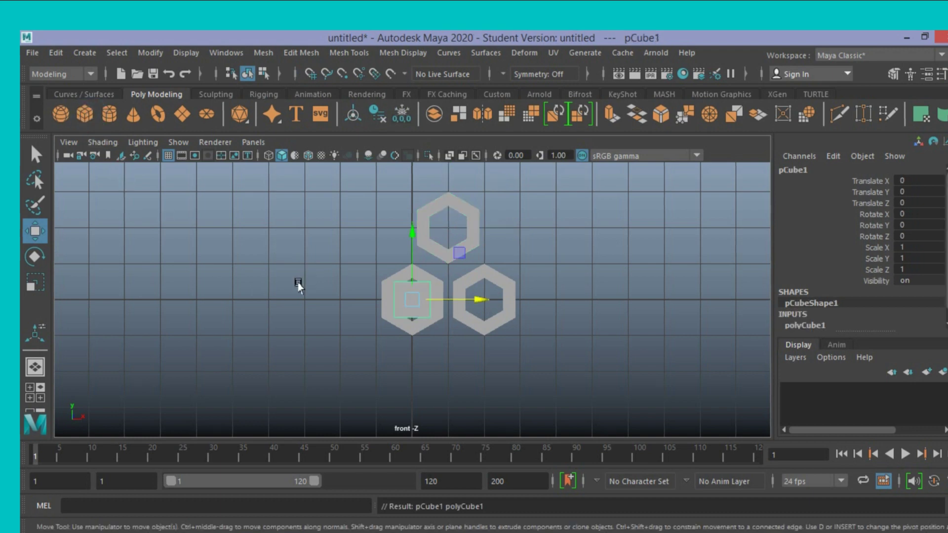
left_click(35, 283)
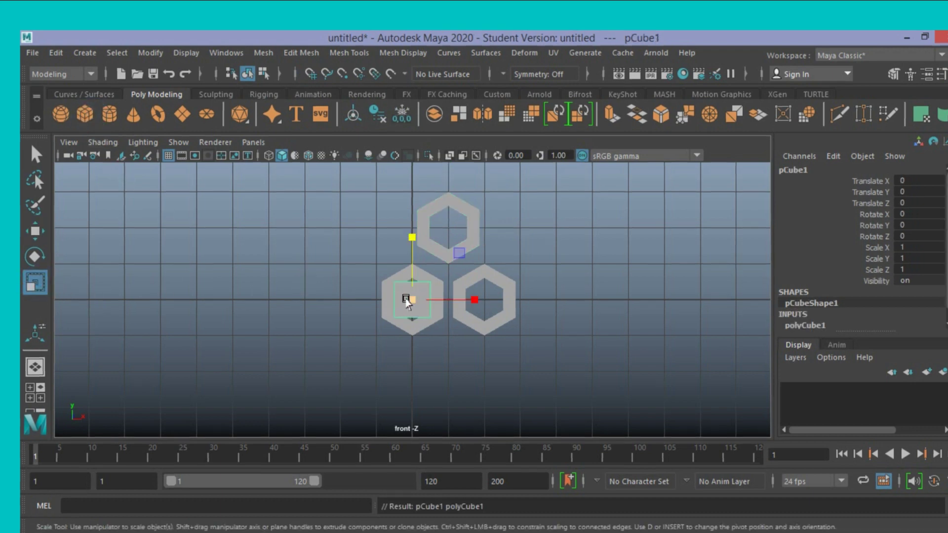
left_click_drag(413, 300, 386, 313)
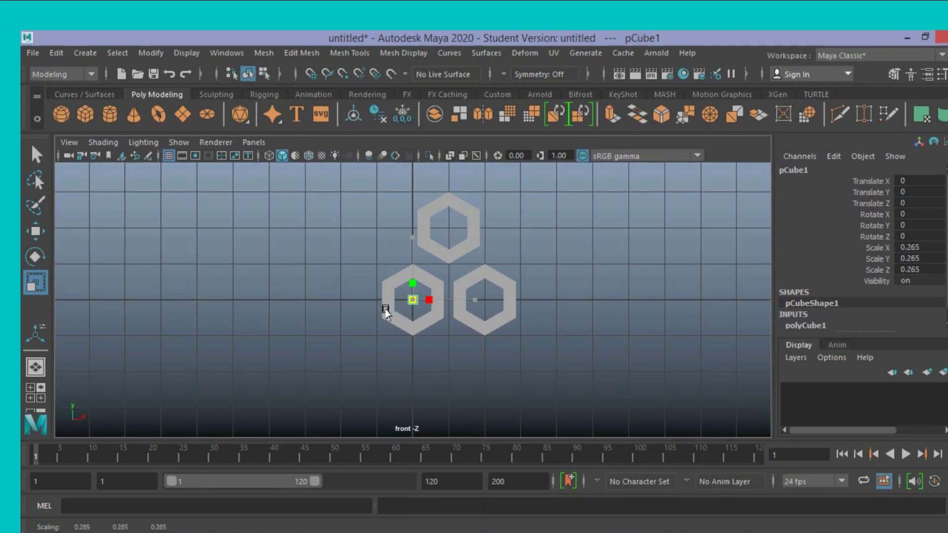
Grid-snap the cube to Translate X 1 between the two lower hexagons.
left_click(35, 232)
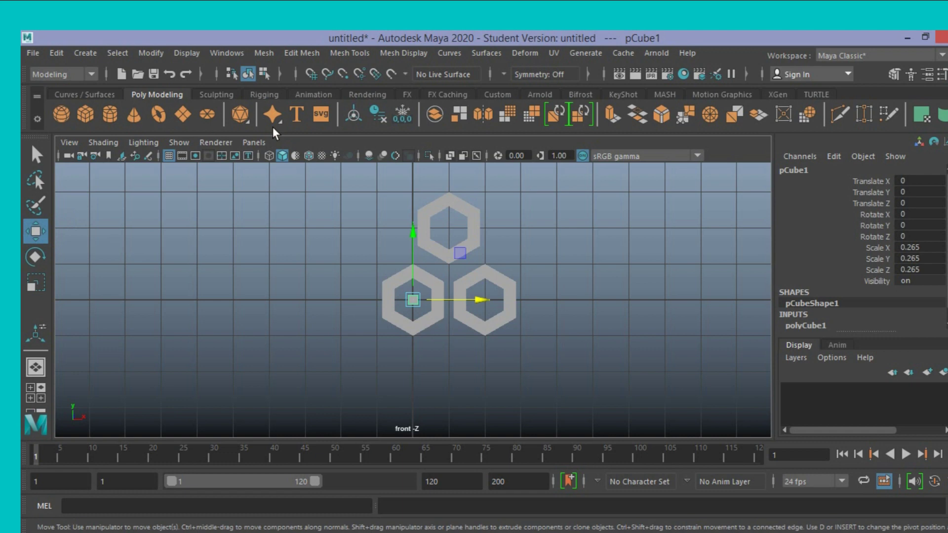
left_click(311, 74)
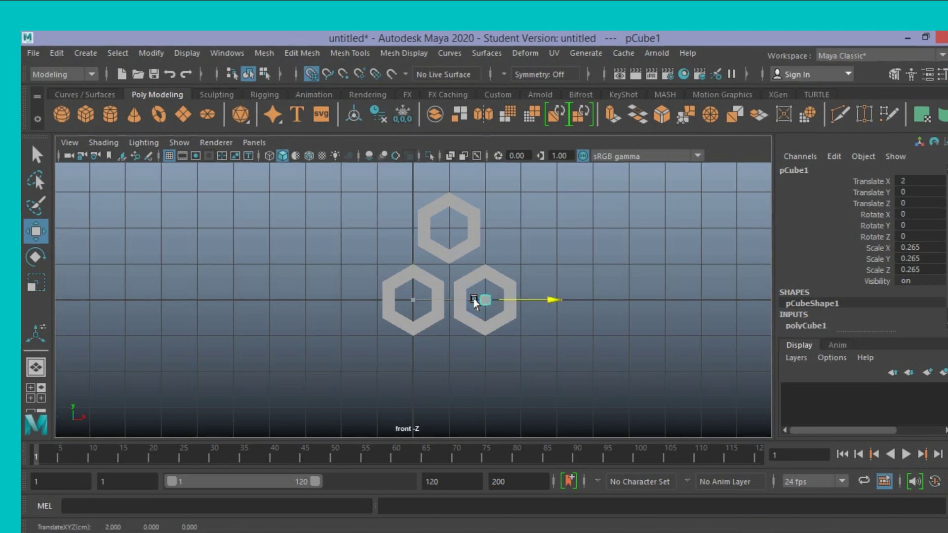
left_click_drag(474, 301, 448, 303)
scroll(514, 316, "up", 3)
scroll(513, 320, "up", 2)
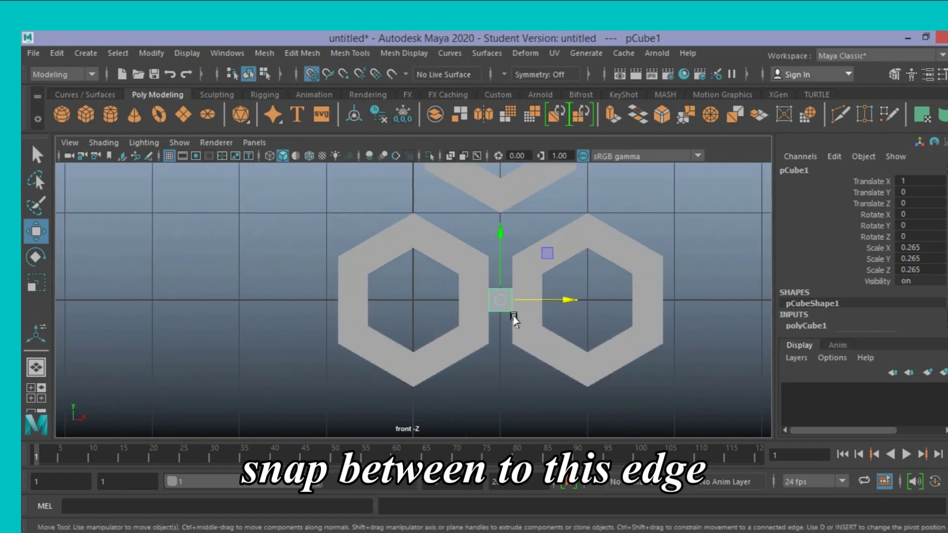
Check the cube's placement in wireframe, then return to smooth shaded display.
left_click(270, 156)
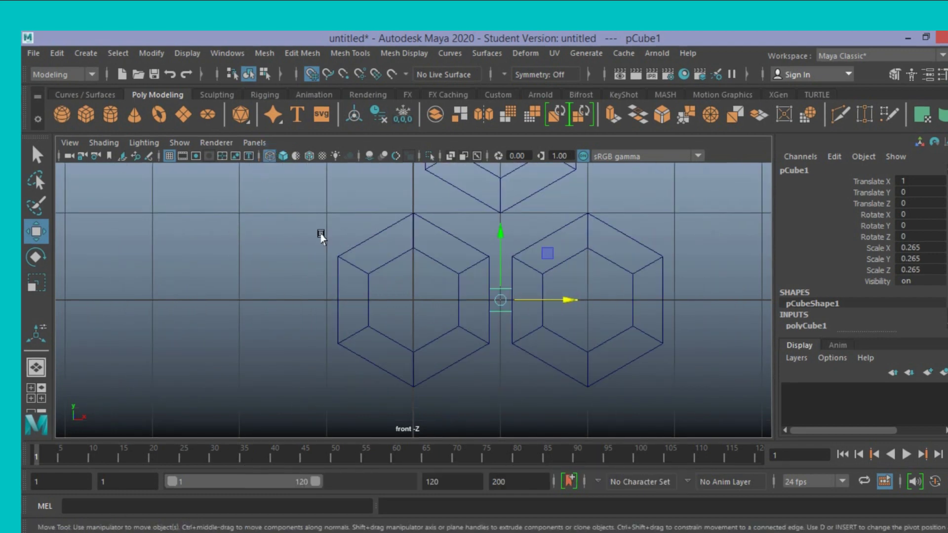
scroll(327, 247, "up", 2)
scroll(327, 247, "down", 4)
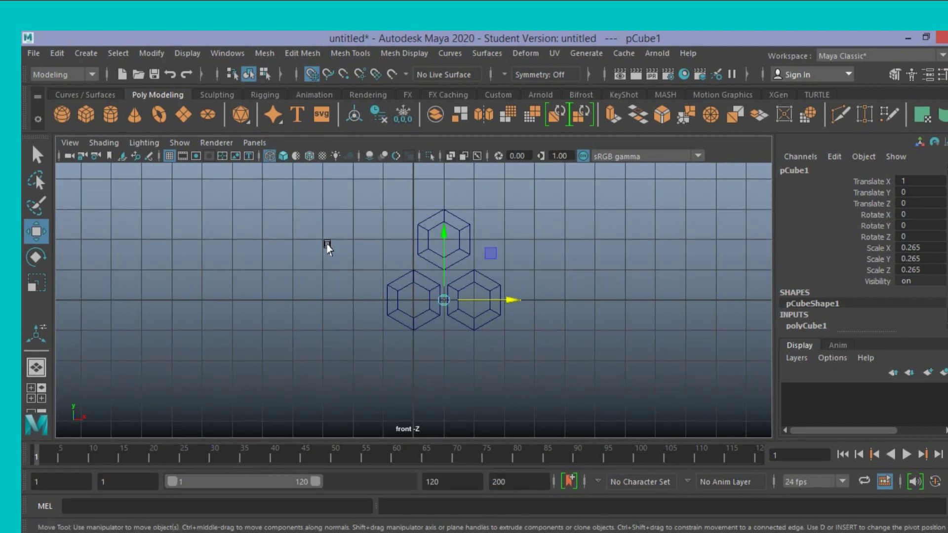
scroll(327, 247, "up", 2)
key("f")
scroll(326, 247, "down", 2)
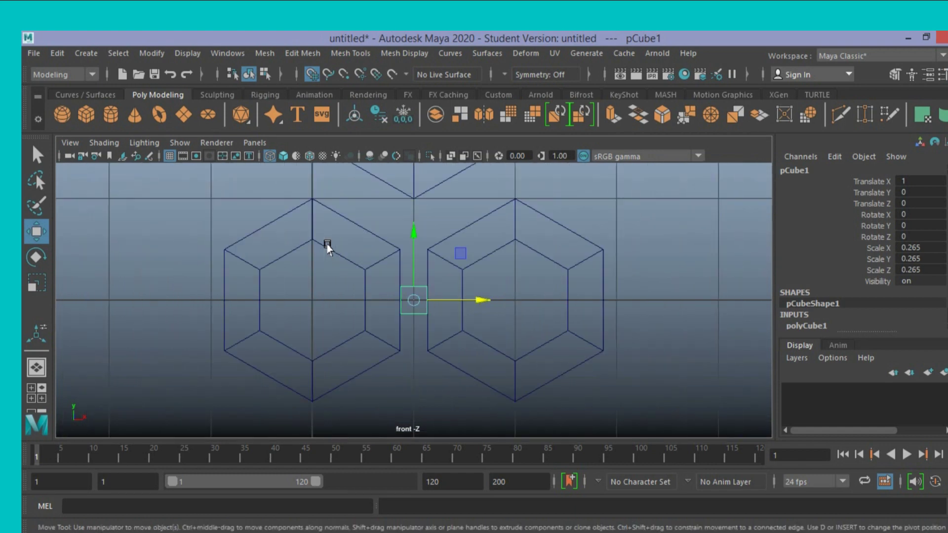
scroll(327, 247, "down", 2)
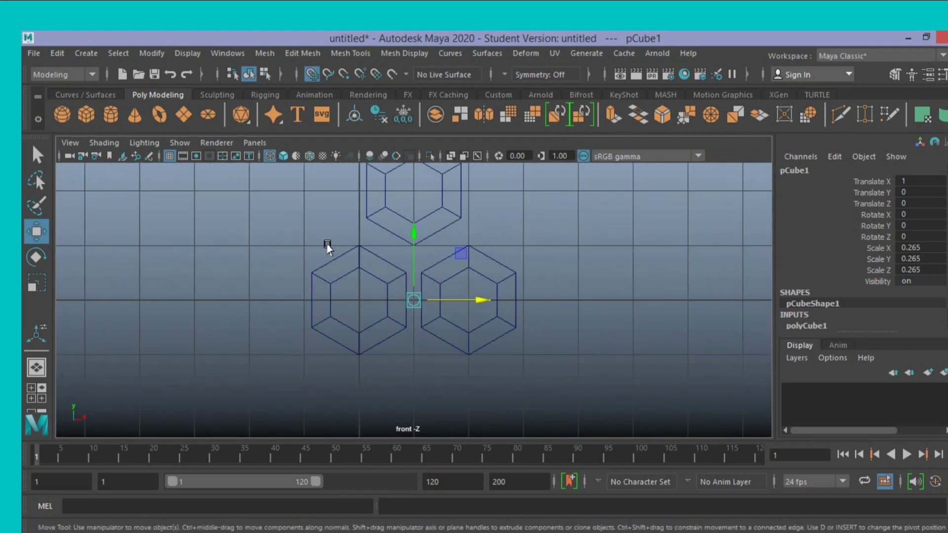
left_click(283, 156)
scroll(311, 227, "up", 2)
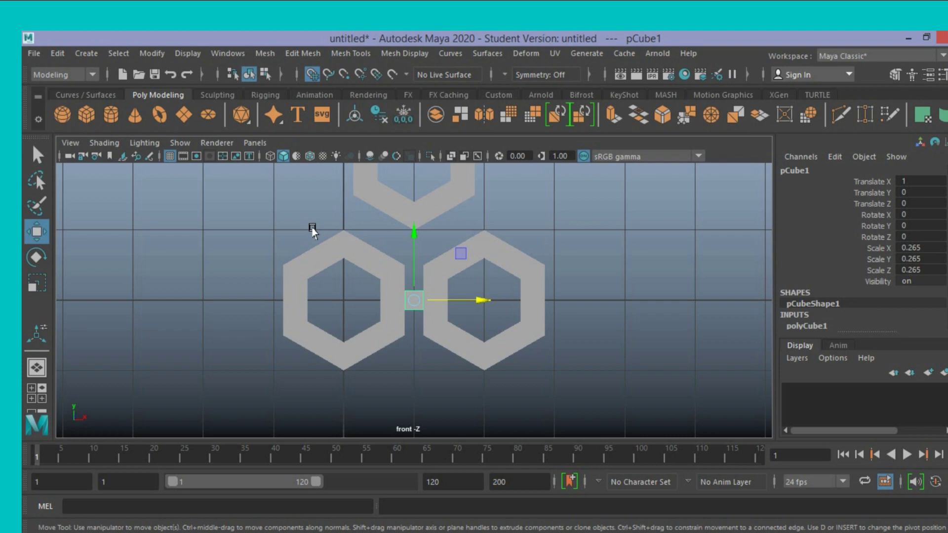
Duplicate the connector cube and move the copy up and right toward the top hexagon.
key("ctrl+d")
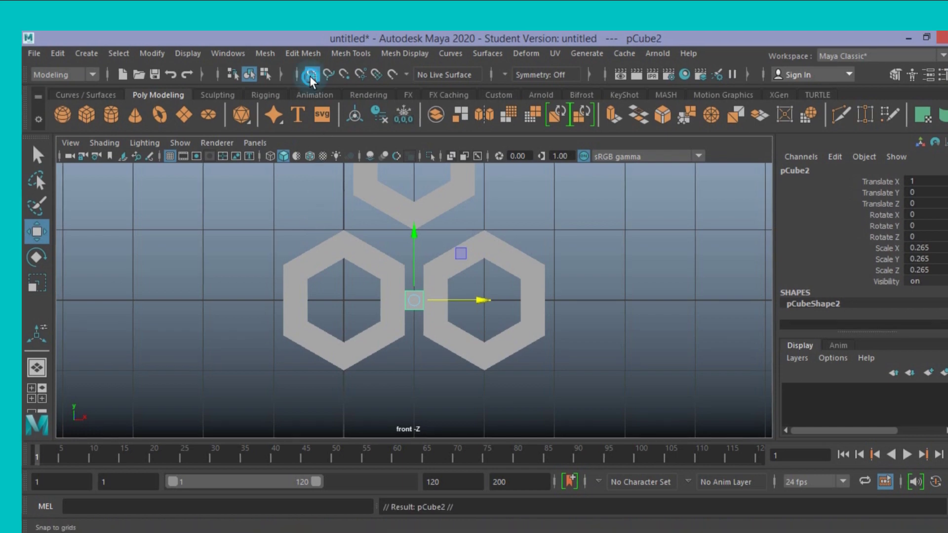
left_click_drag(409, 253, 414, 196)
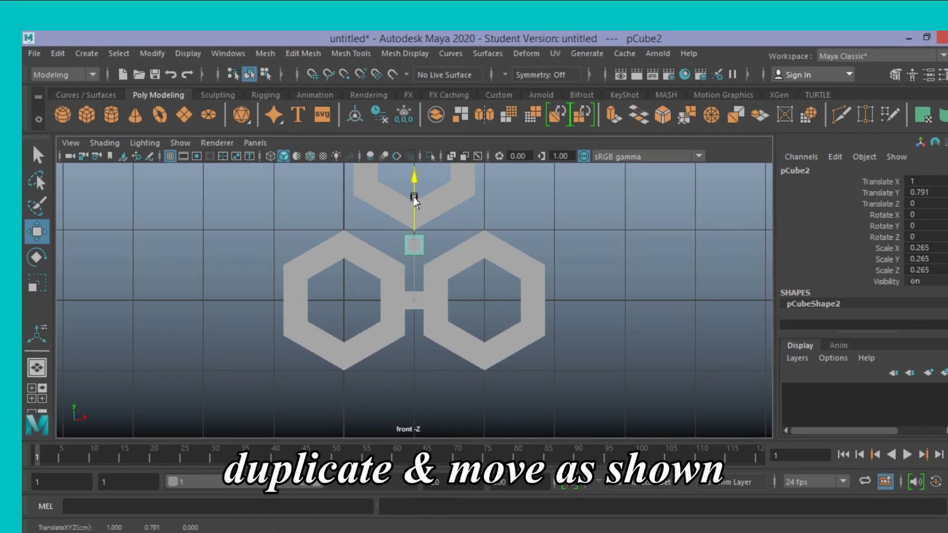
mouse_move(449, 249)
left_mouse_down()
mouse_move(468, 248)
mouse_move(430, 220)
mouse_move(468, 237)
left_mouse_up()
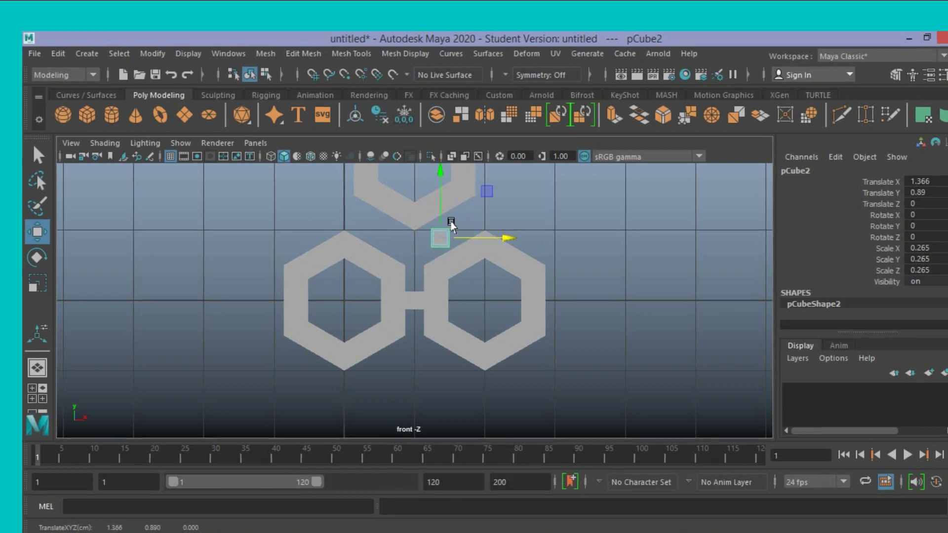
left_click(439, 205)
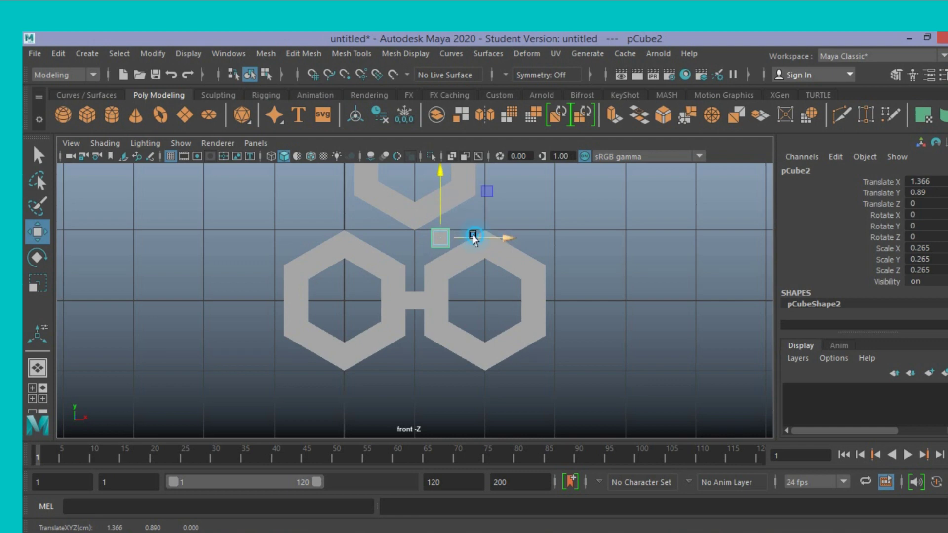
left_click_drag(473, 239, 477, 238)
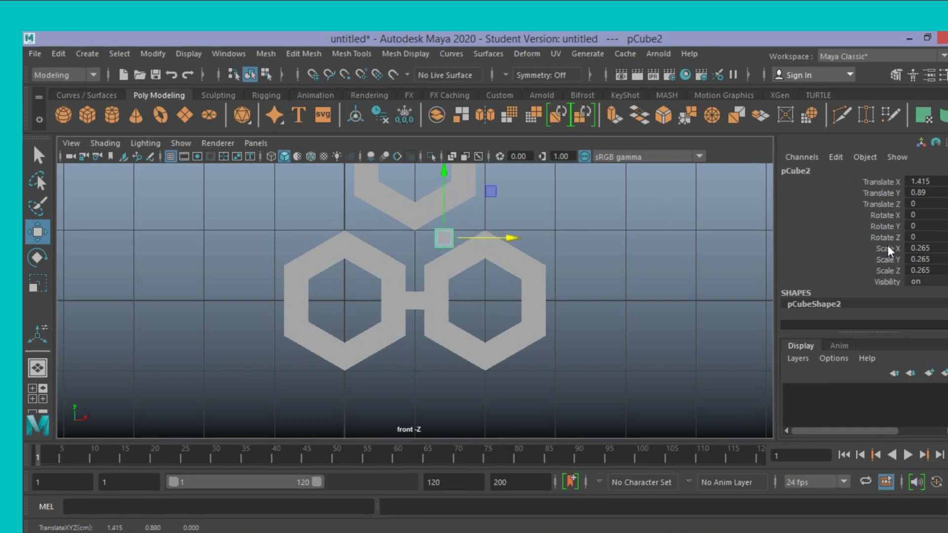
Tilt pCube2 30° on Z, align its pivot, and slide it to X 1.451, Y 0.842.
left_click(913, 236)
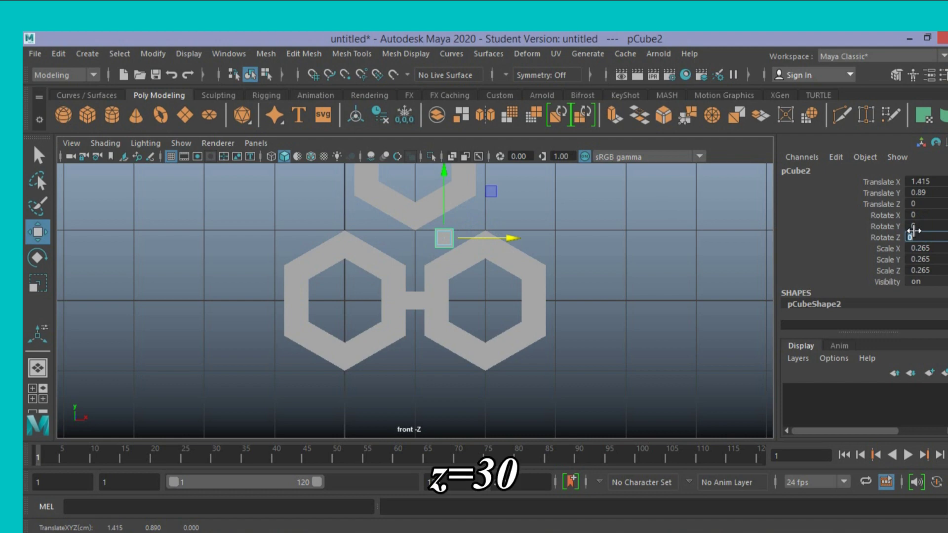
type("30")
key("Return")
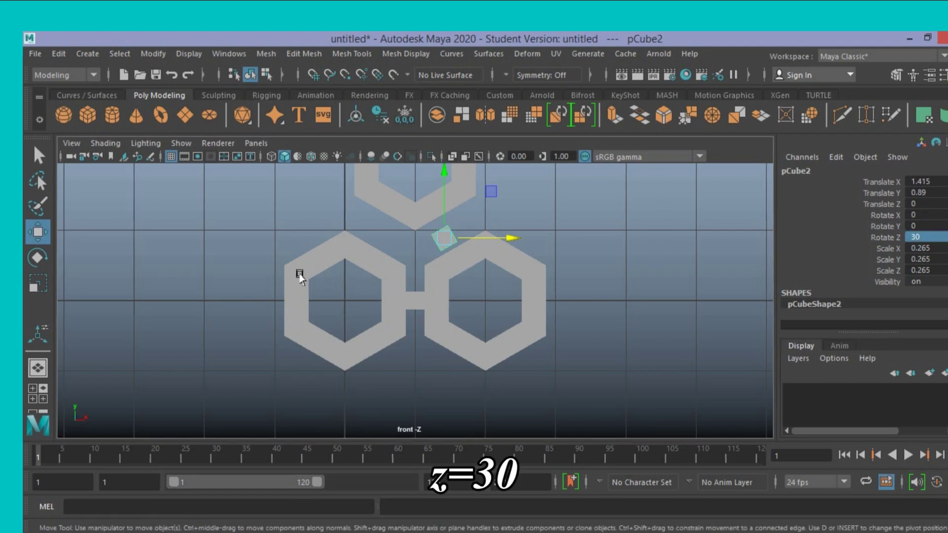
key("d")
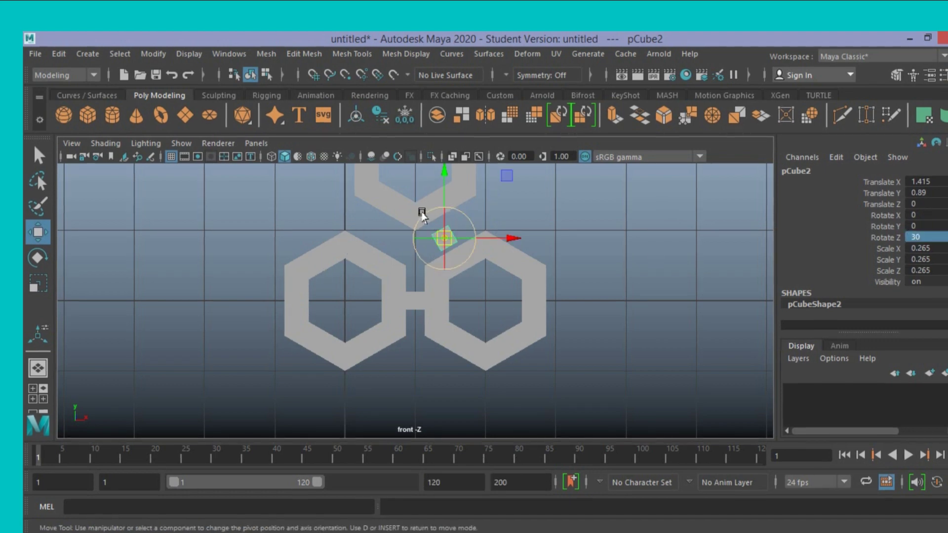
left_click_drag(423, 215, 418, 234)
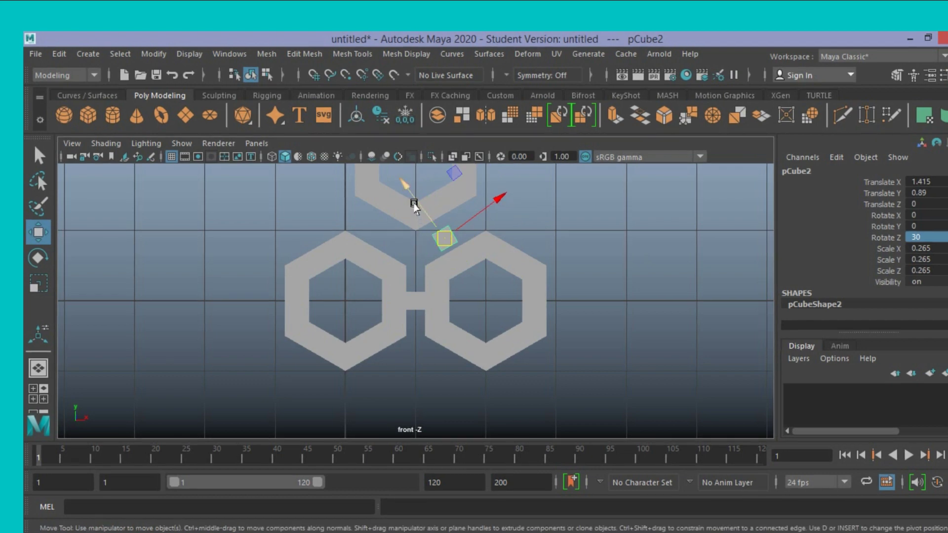
left_click_drag(411, 196, 412, 200)
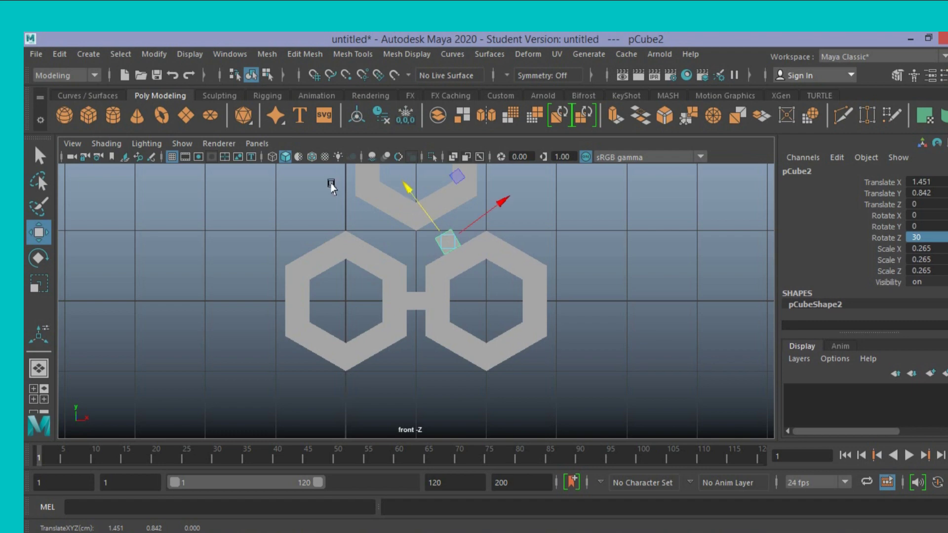
Show mesh edges over the shaded surfaces and select the top hexagon.
left_click(312, 157)
scroll(324, 198, "up", 2)
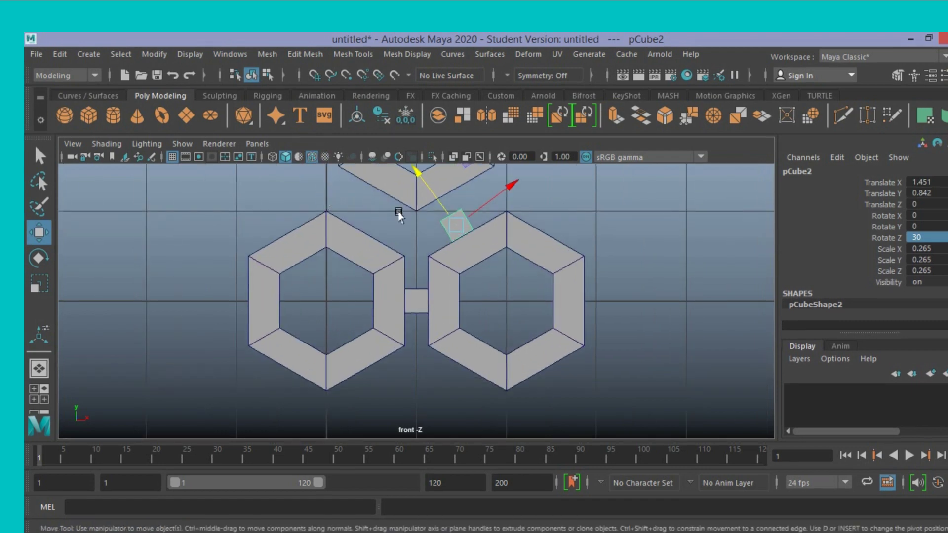
scroll(388, 216, "down", 3)
left_click(384, 218)
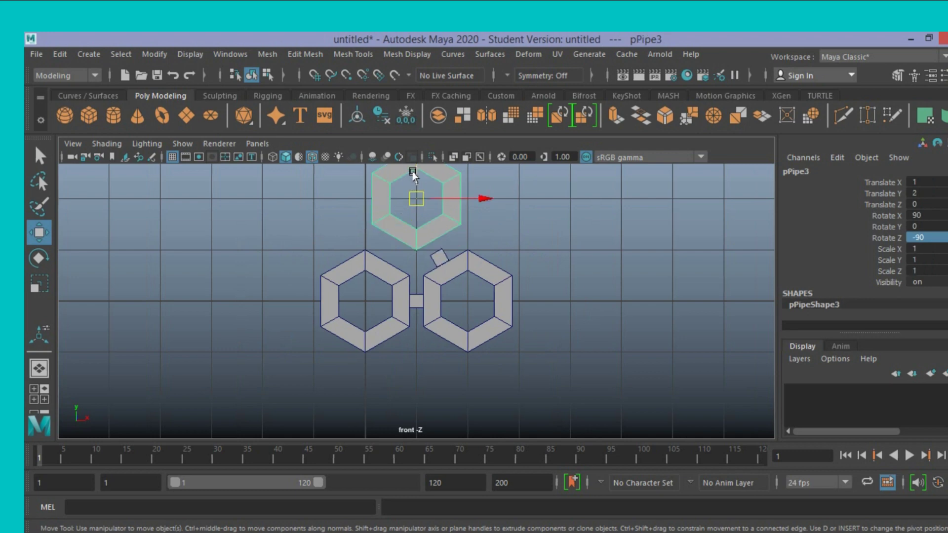
Lower the top hexagon pPipe3 to Y 1.743 so it meets the tilted connector.
left_click_drag(415, 199, 414, 189)
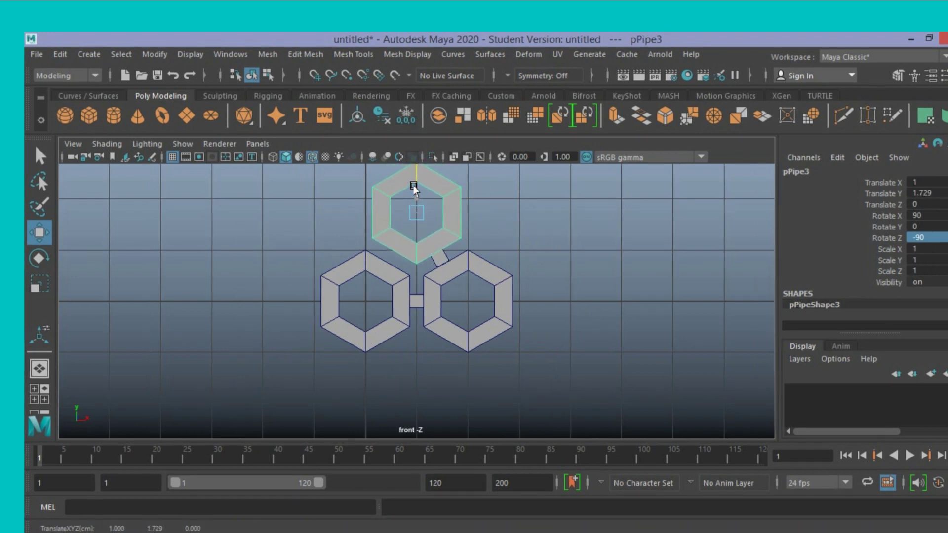
left_click_drag(415, 188, 414, 186)
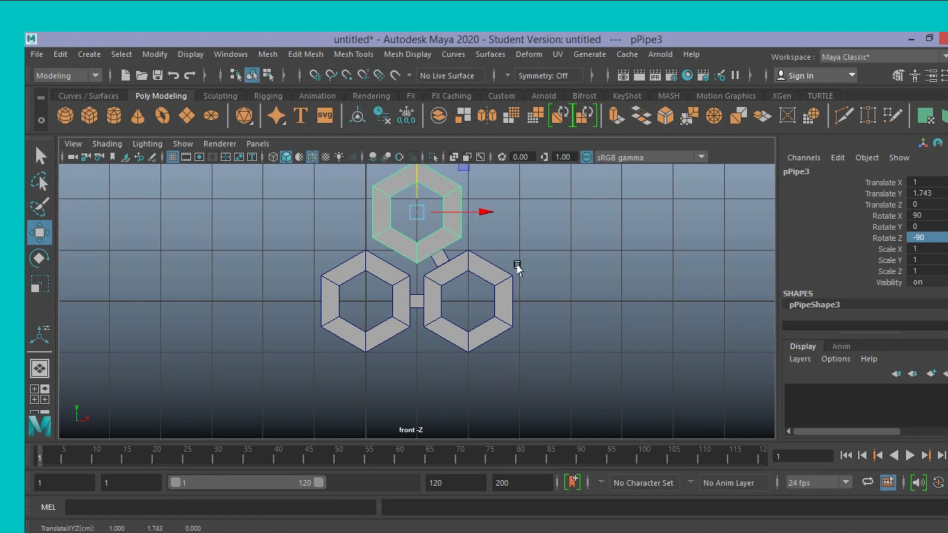
scroll(555, 287, "up", 2)
left_click(468, 265)
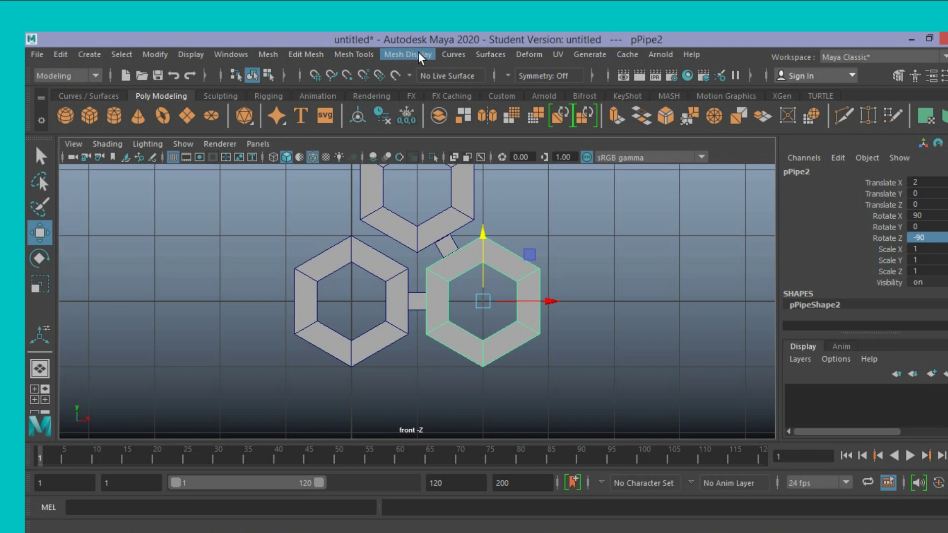
Reset the Insert Edge Loop options to defaults with multiple edge loops enabled.
left_click(354, 55)
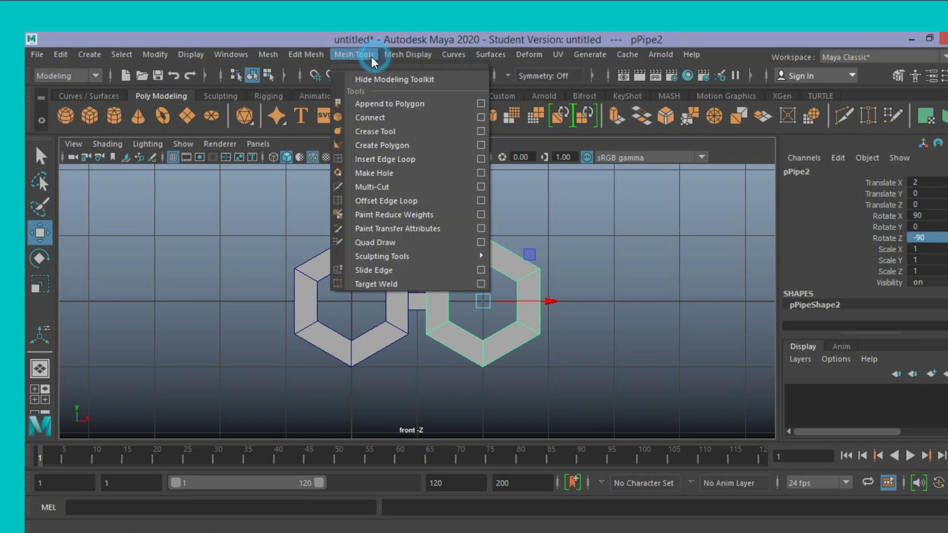
left_click(480, 159)
left_click(778, 68)
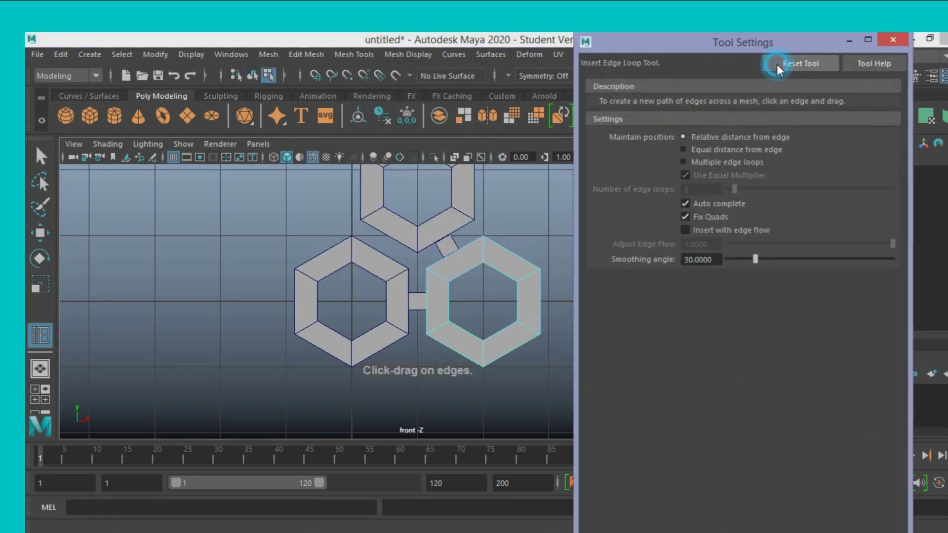
left_click(684, 162)
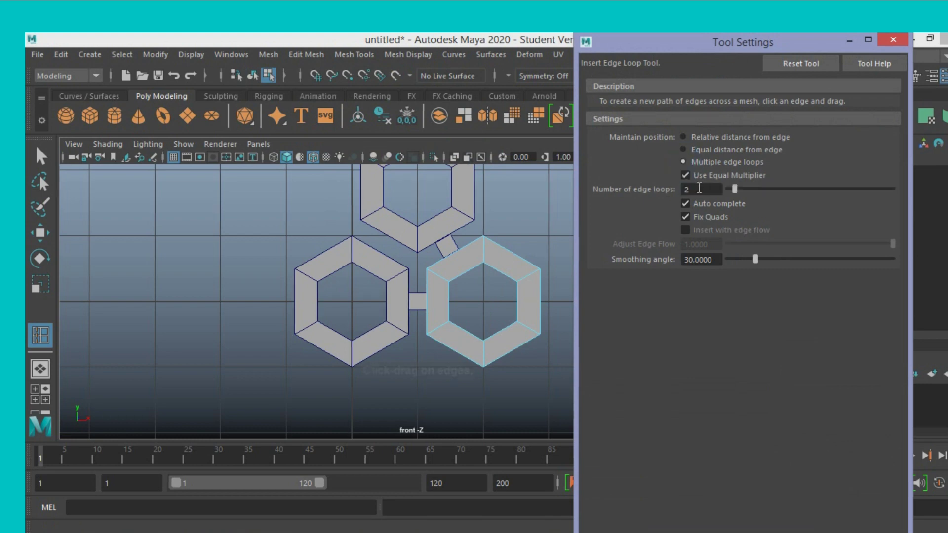
left_click_drag(700, 189, 678, 194)
type("1")
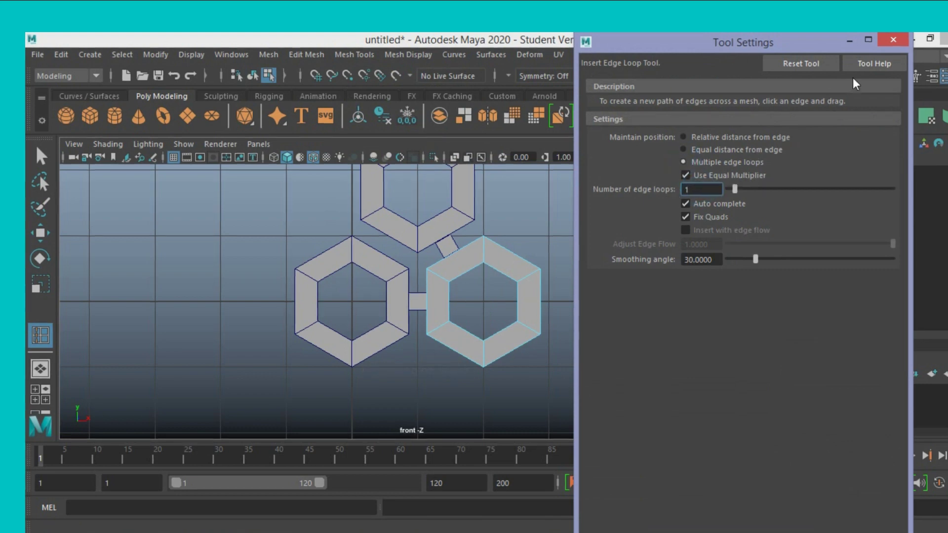
left_click(893, 40)
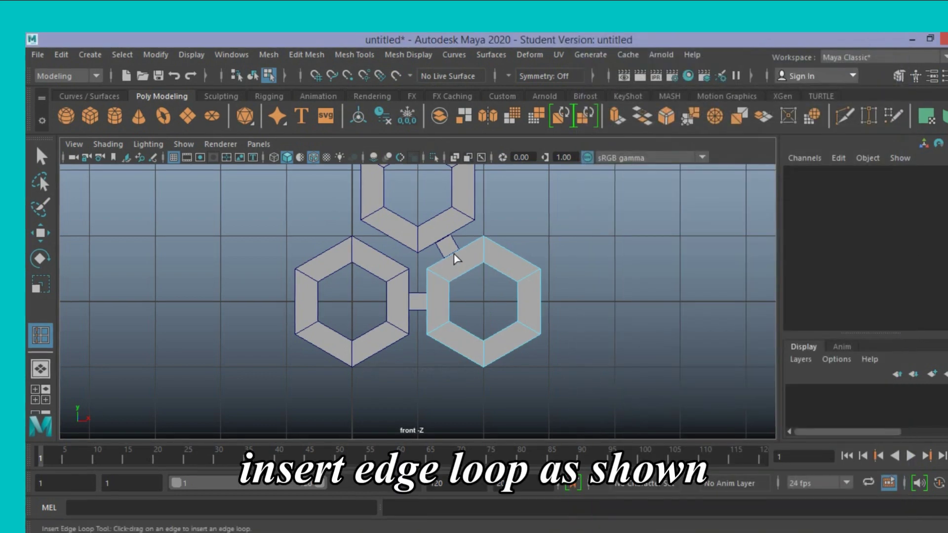
Insert two edge loops into the right hexagon pPipe2.
left_click_drag(455, 257, 441, 267)
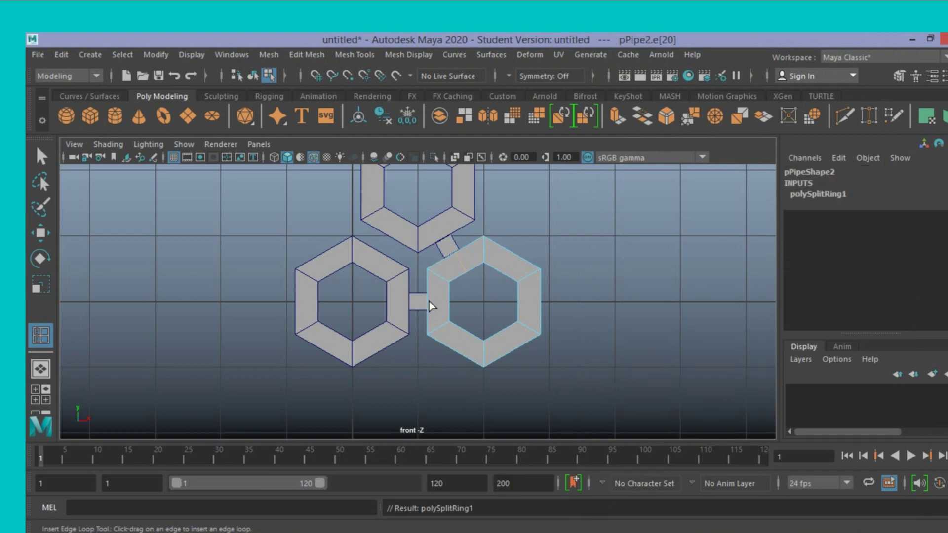
left_click_drag(428, 306, 428, 303)
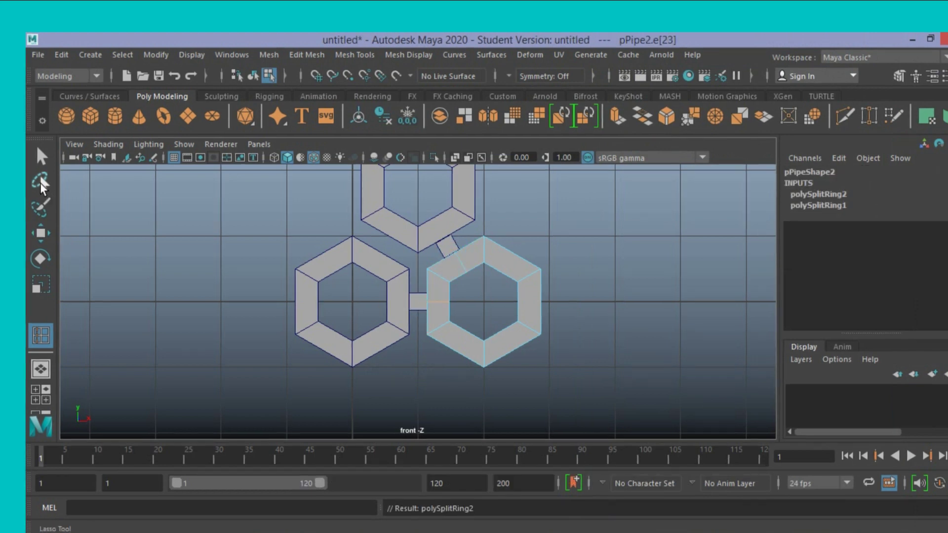
left_click(41, 162)
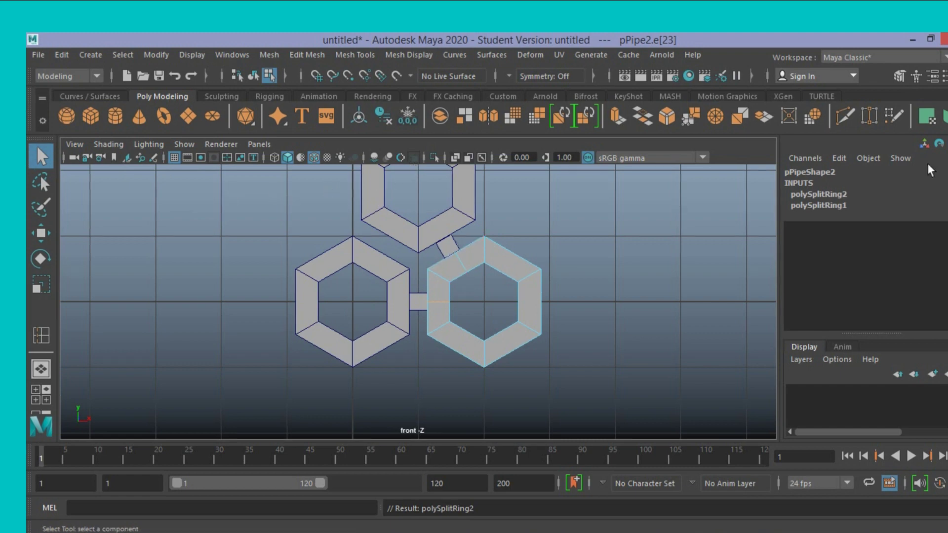
Cut a new edge into the right hexagon's upper-left side with Multi-Cut.
left_click(842, 118)
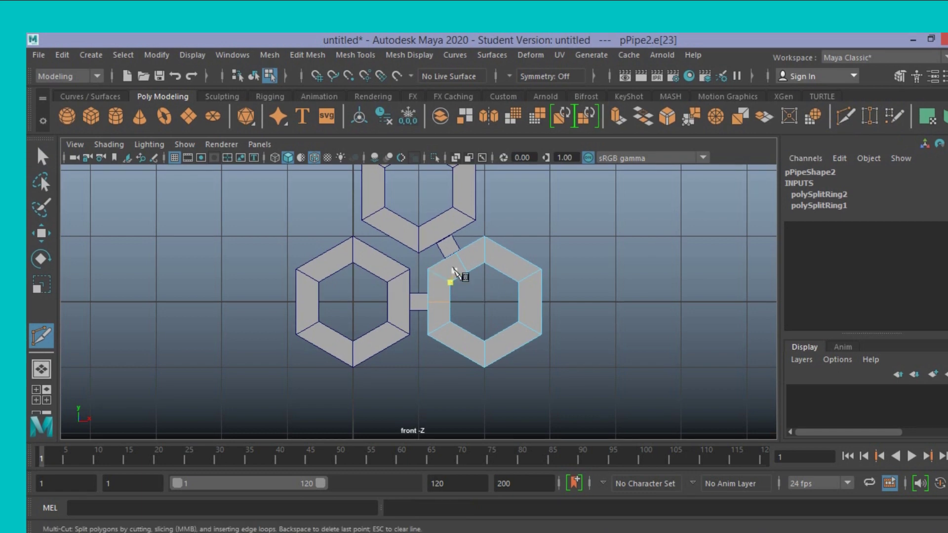
left_click(41, 154)
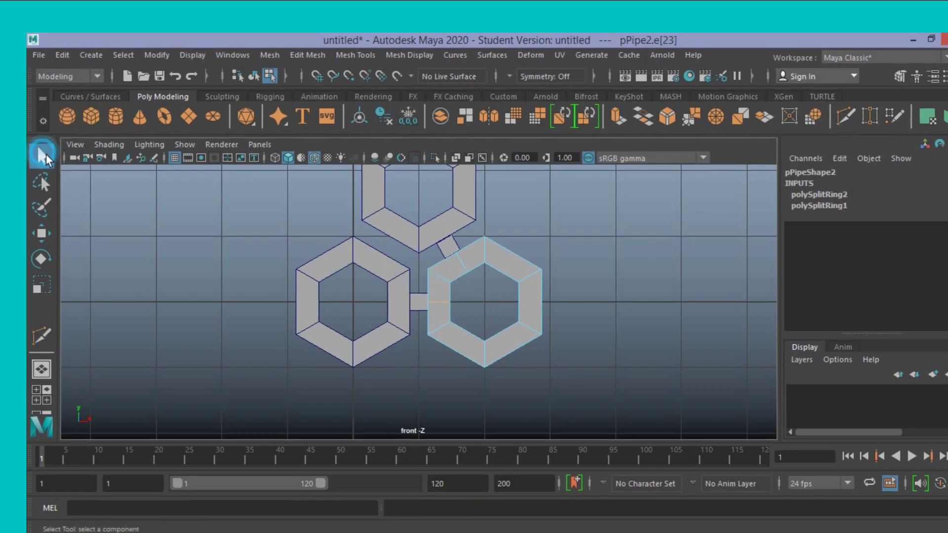
left_click(900, 78)
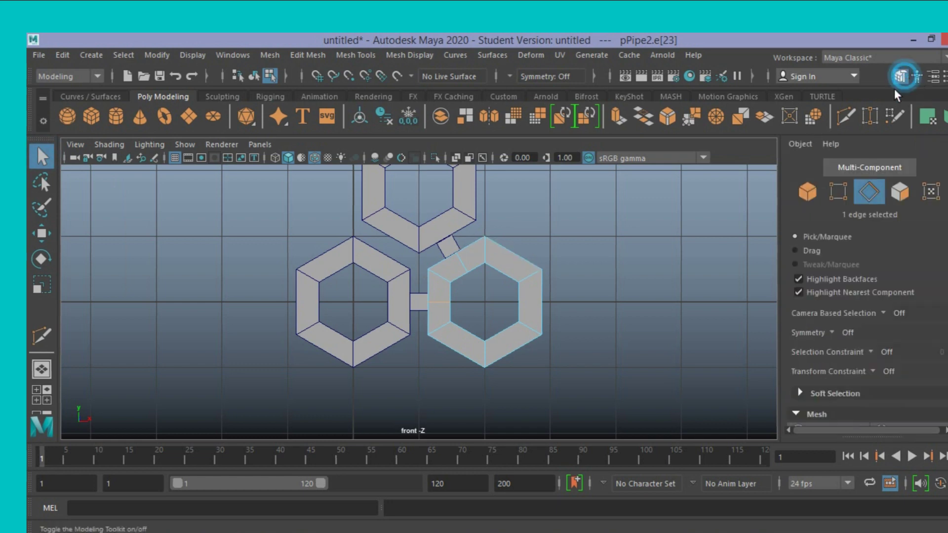
Delete the small bridge cube between the lower hexagons in object mode.
left_click(808, 191)
left_click(446, 253)
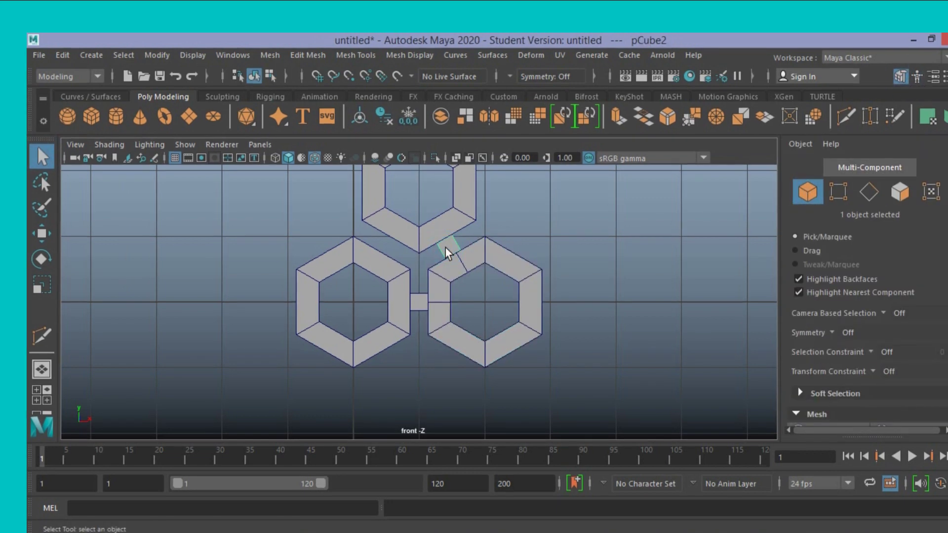
left_click(446, 253)
key("Delete")
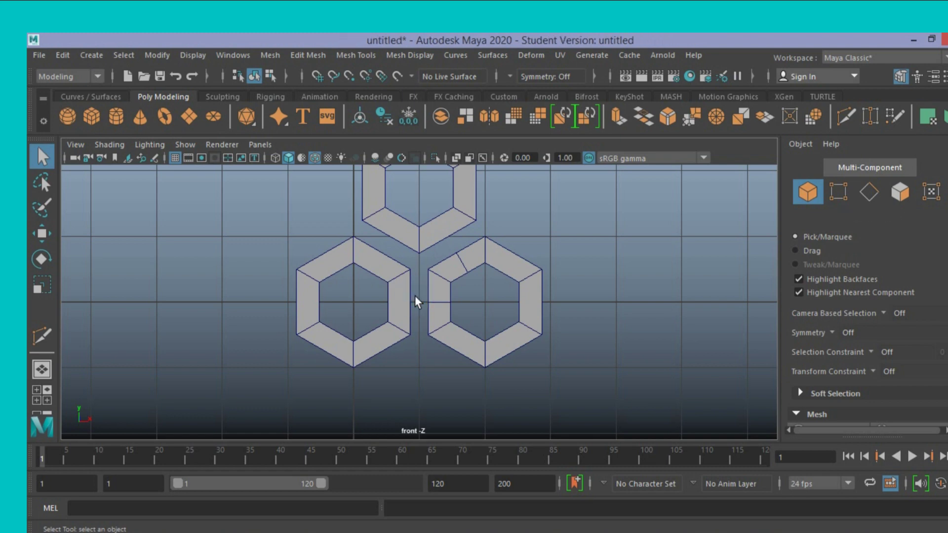
Extrude the right hexagon's upper-left edge and vertex-snap it onto the Y-piece corner.
left_click(447, 279)
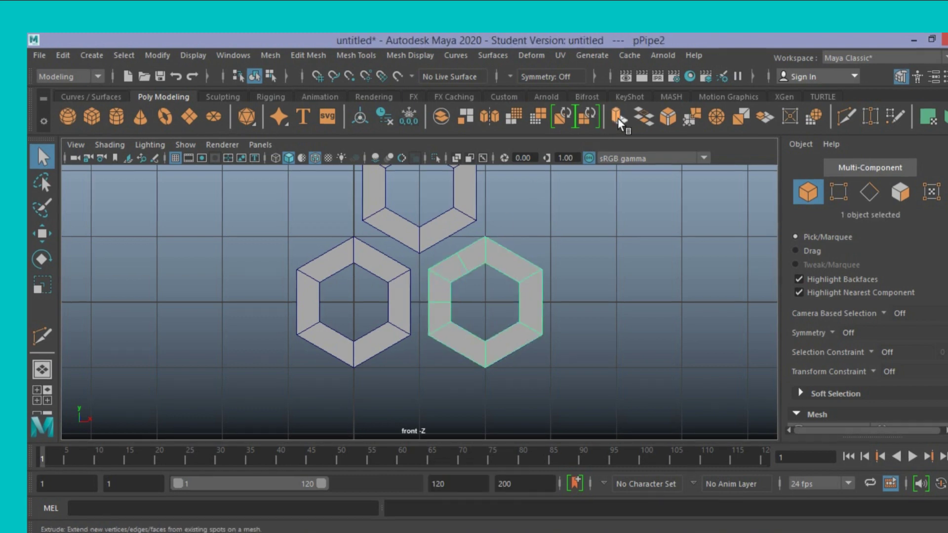
left_click(869, 191)
left_click(442, 262)
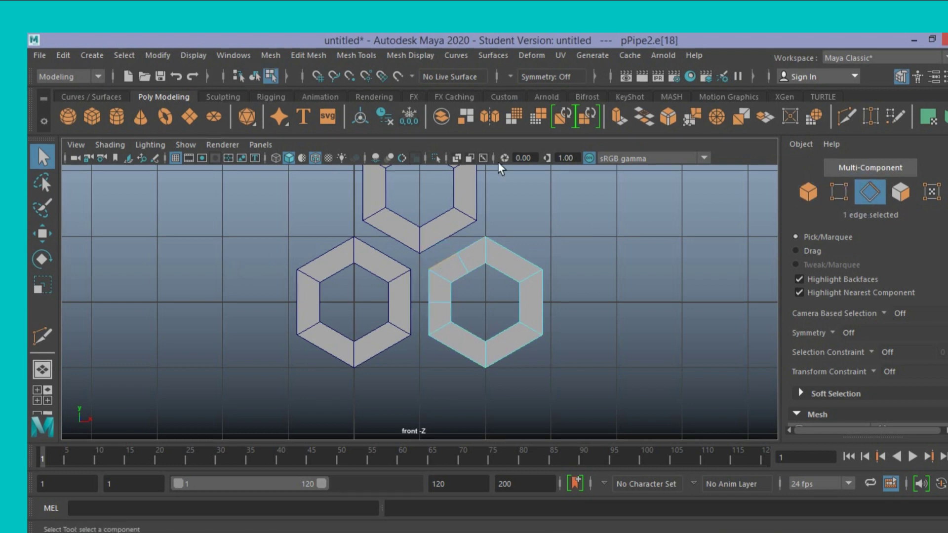
left_click(619, 116)
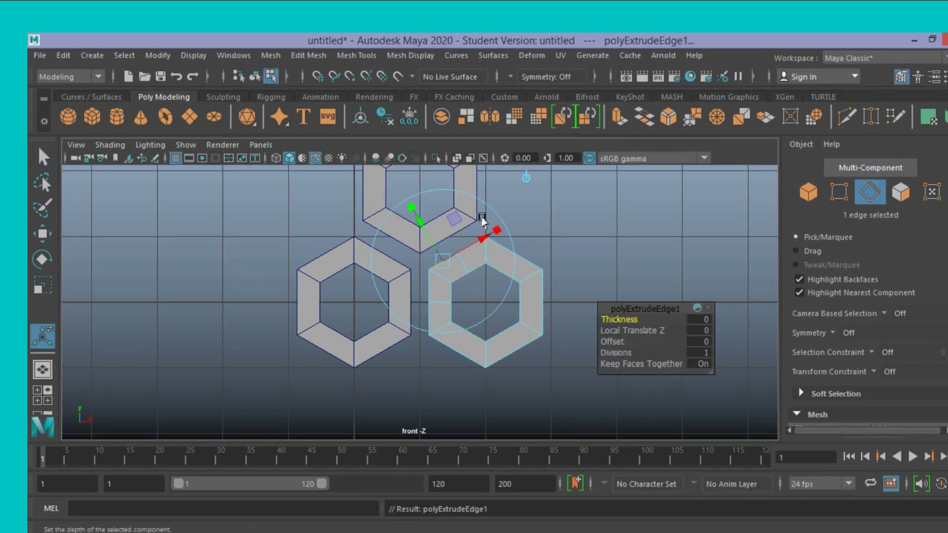
key("v")
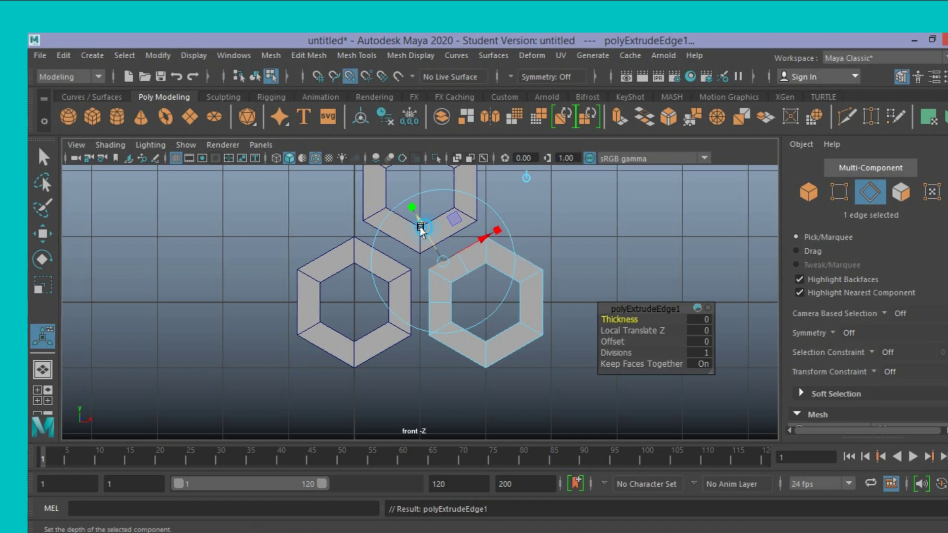
left_click_drag(420, 229, 425, 245)
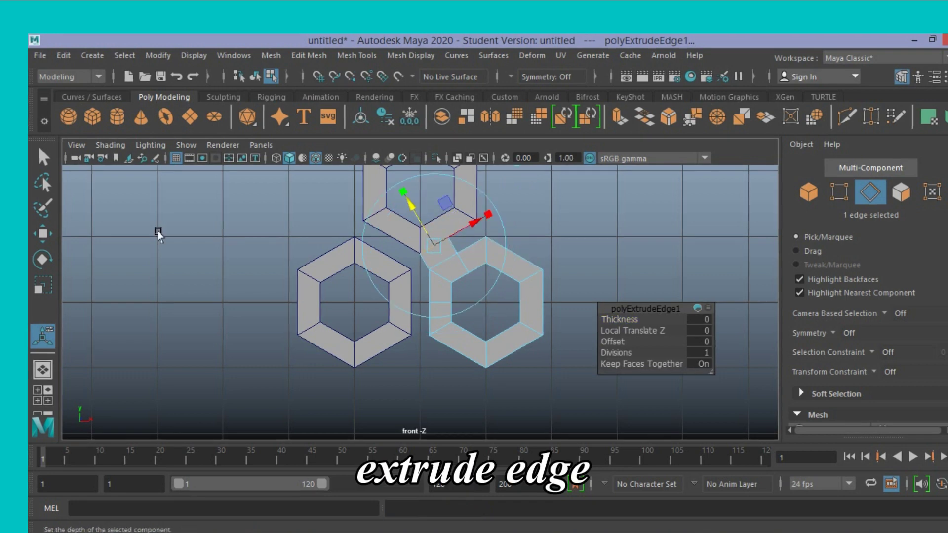
left_click(43, 157)
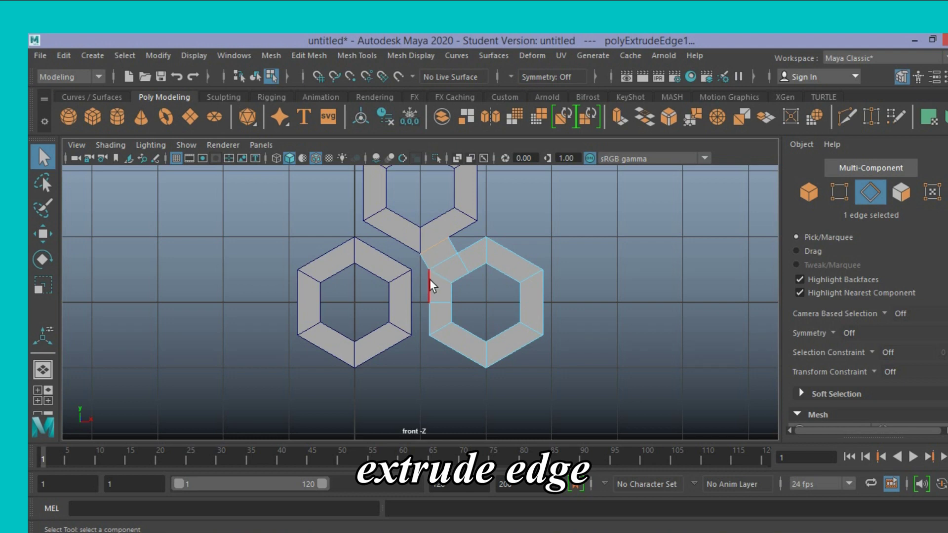
Multi-Cut a new edge across the connector between the right hexagon and Y piece, then select its face.
left_click(847, 117)
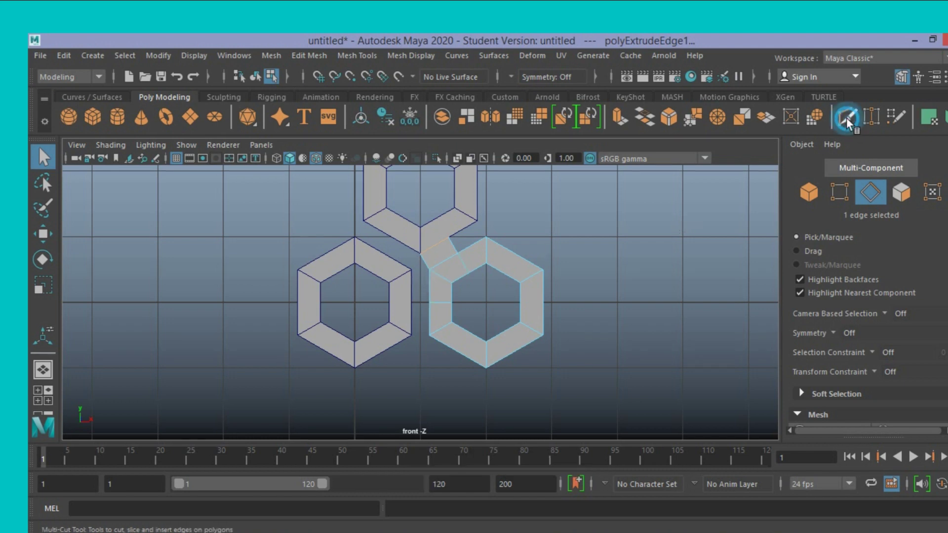
left_click(429, 271)
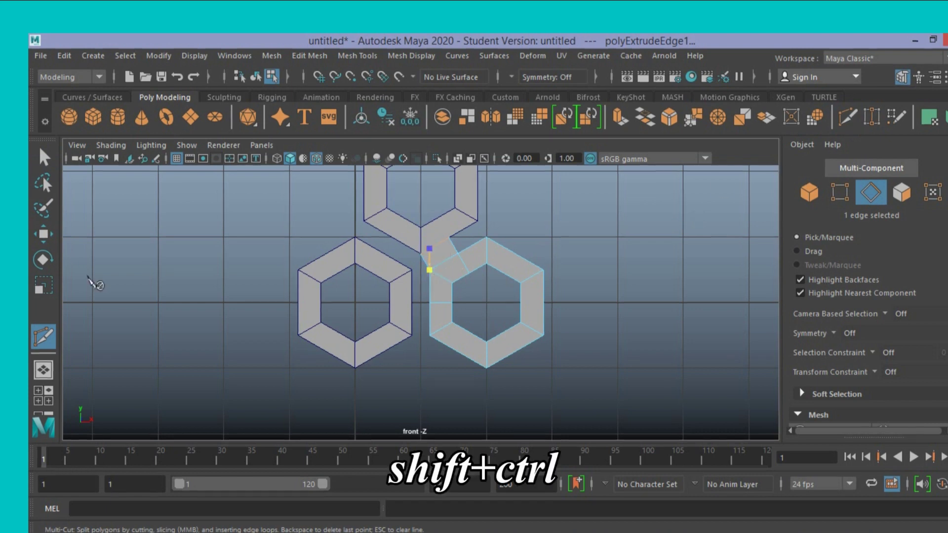
left_click(43, 157)
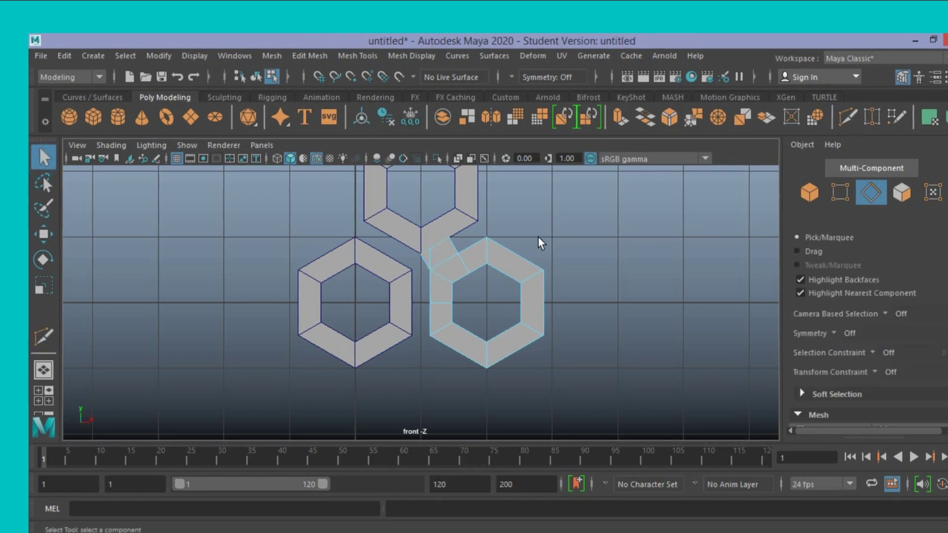
key("F11")
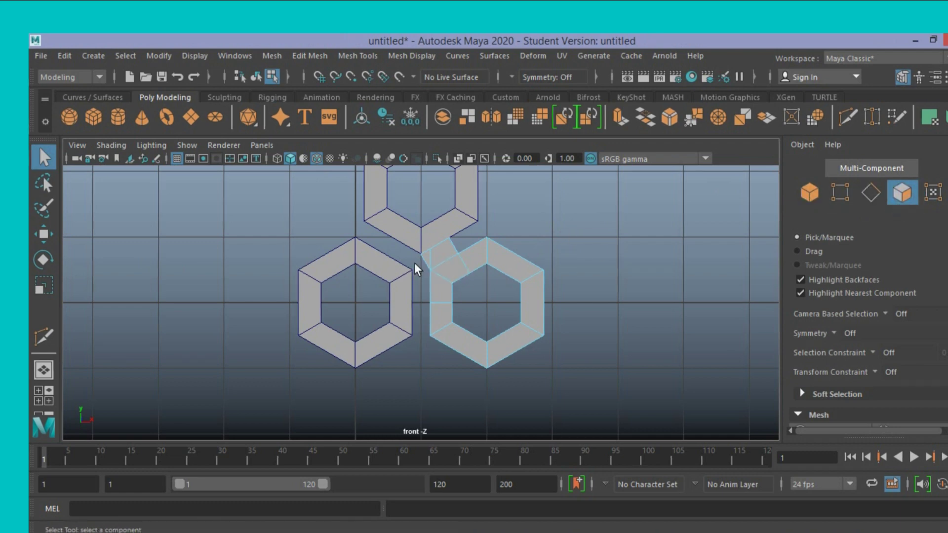
left_click(424, 264)
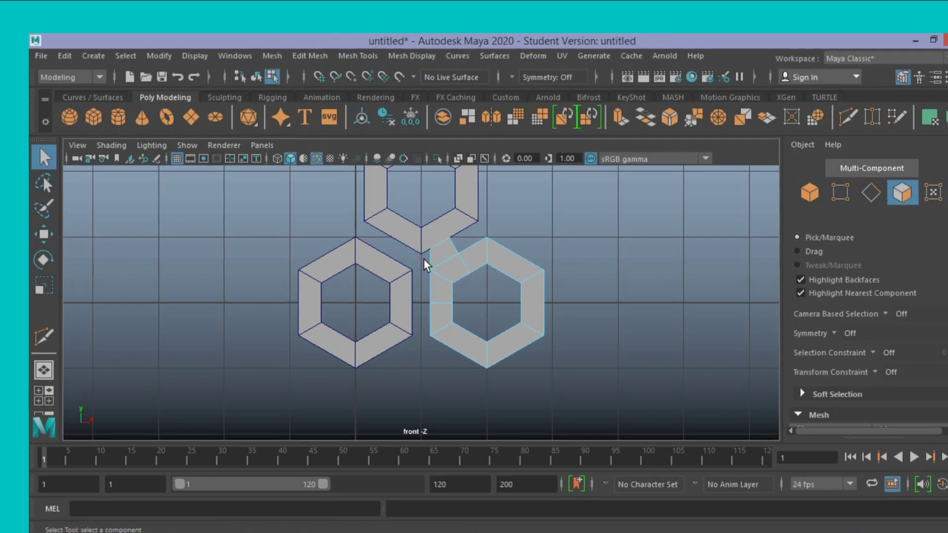
left_click(871, 193)
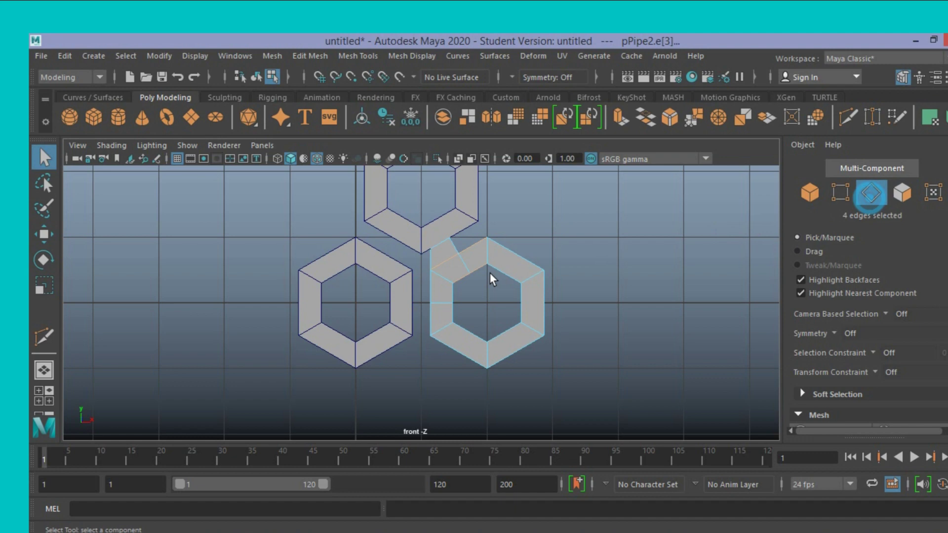
Extrude the right hexagon's two left edges leftward toward the left hexagon.
left_click(427, 259)
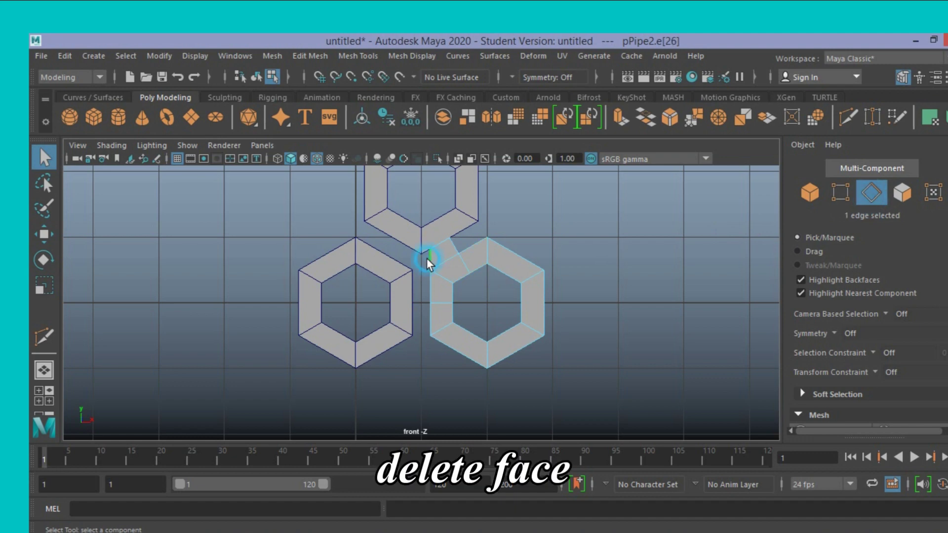
left_click(429, 289, "shift")
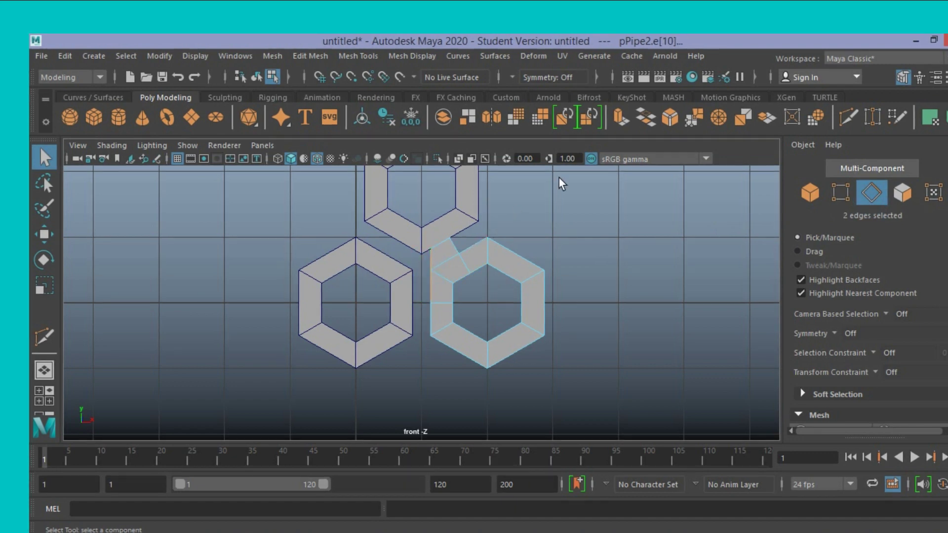
left_click(620, 121)
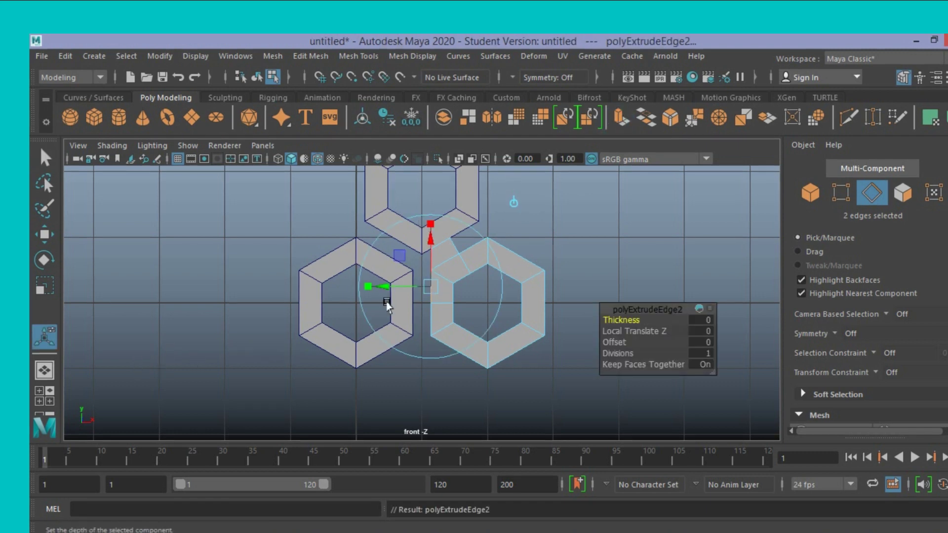
left_click_drag(386, 305, 377, 295)
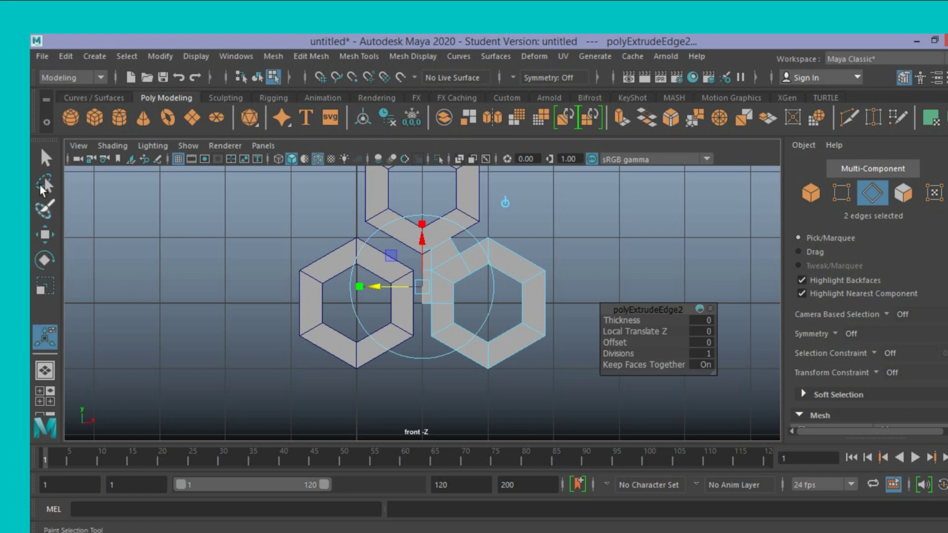
left_click(45, 184)
left_click(45, 161)
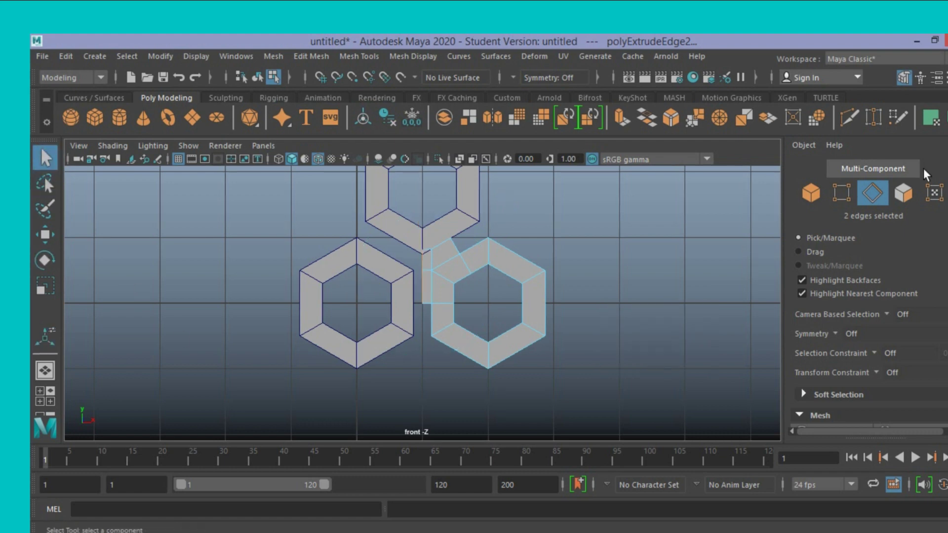
Snap the new strip's top corner vertex onto the Y piece and return to object mode.
left_click(842, 194)
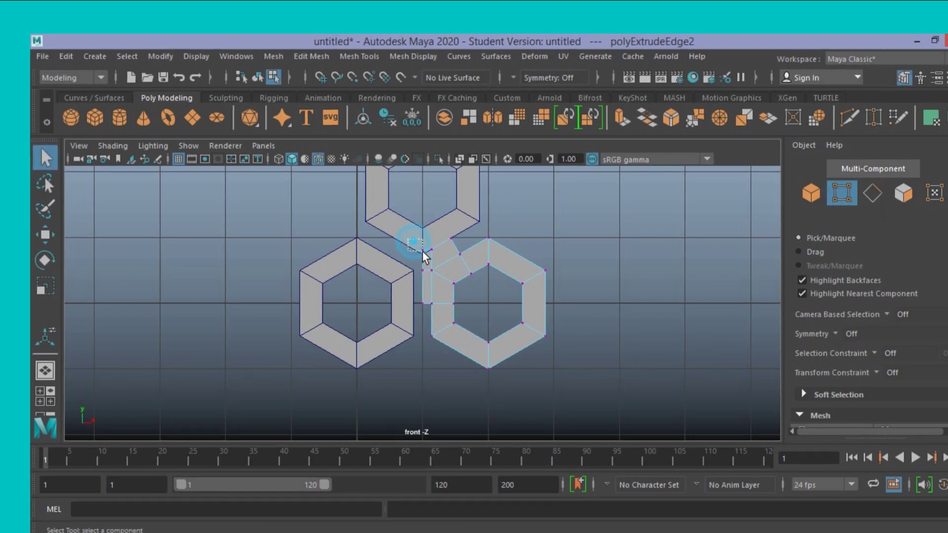
left_click_drag(410, 239, 423, 252)
left_click(55, 236)
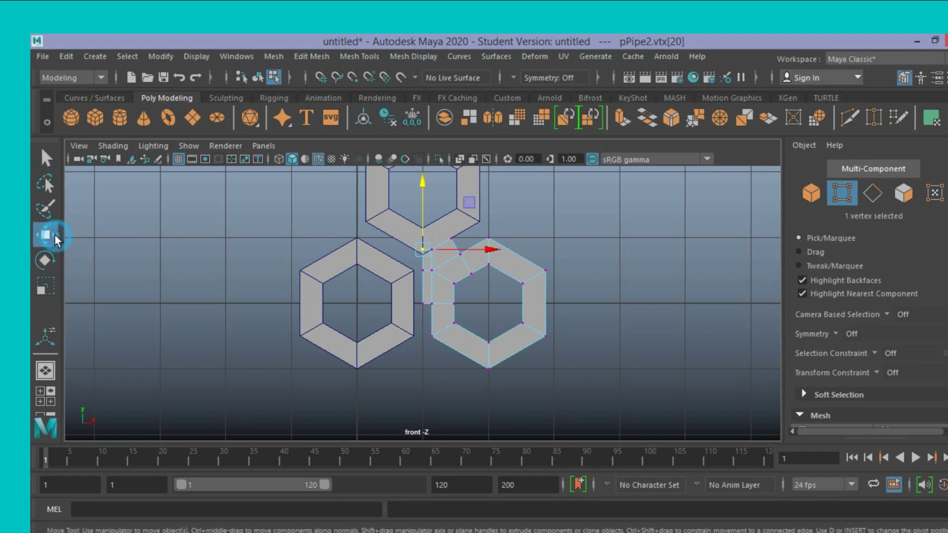
left_click_drag(423, 181, 416, 245)
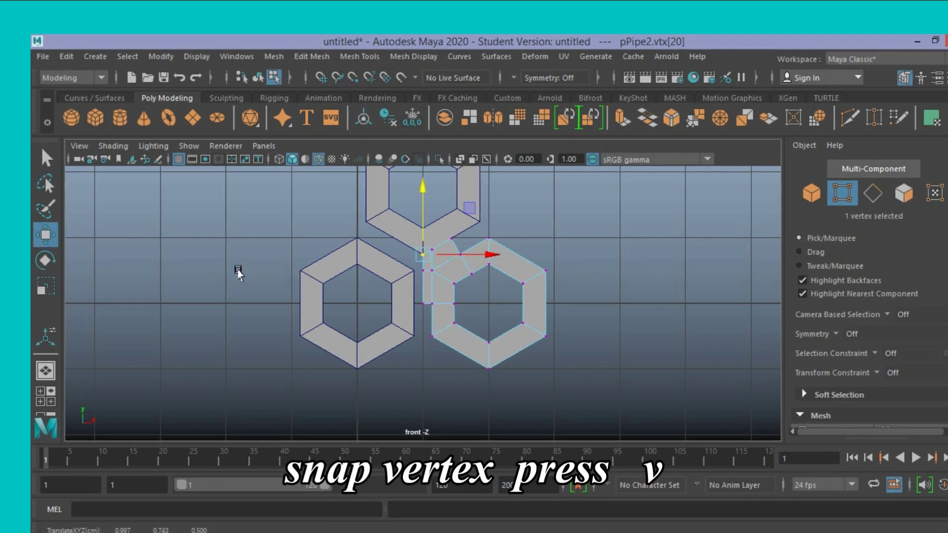
left_click(50, 161)
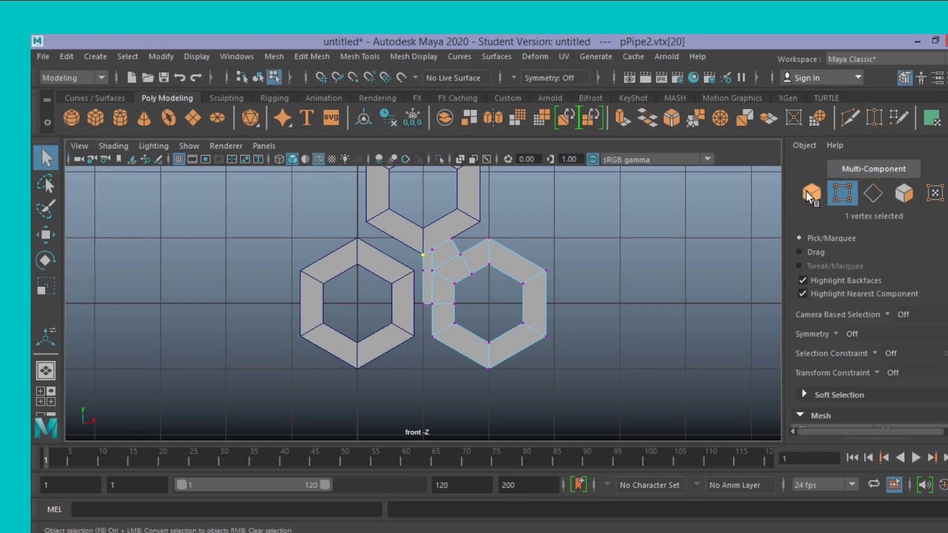
key("F8")
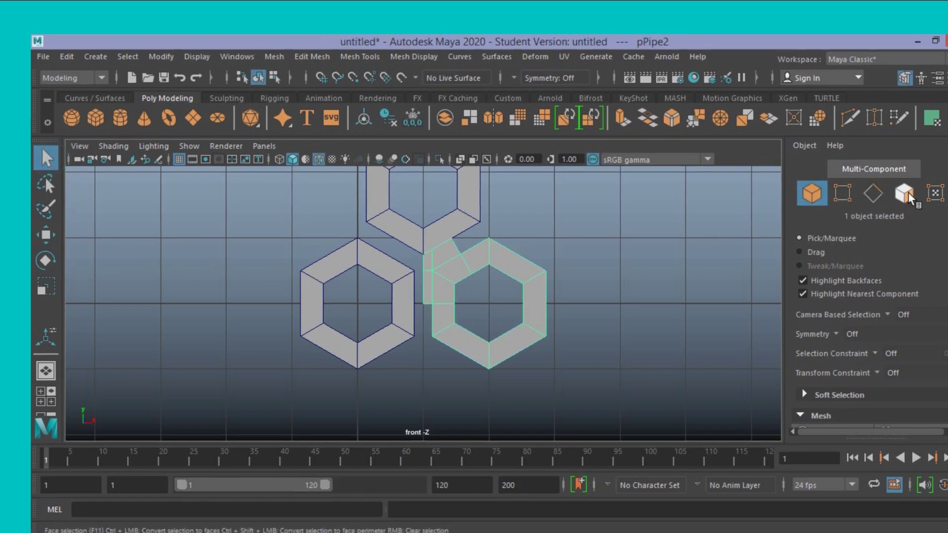
Extract the three angled connector faces from pPipe2 into a separate piece.
left_click(908, 197)
left_click(442, 258)
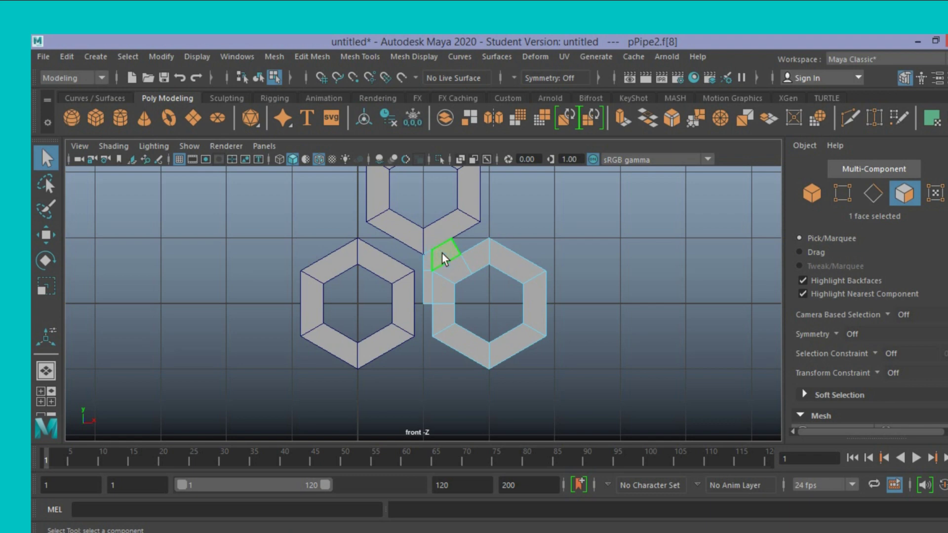
left_click(434, 265, "shift")
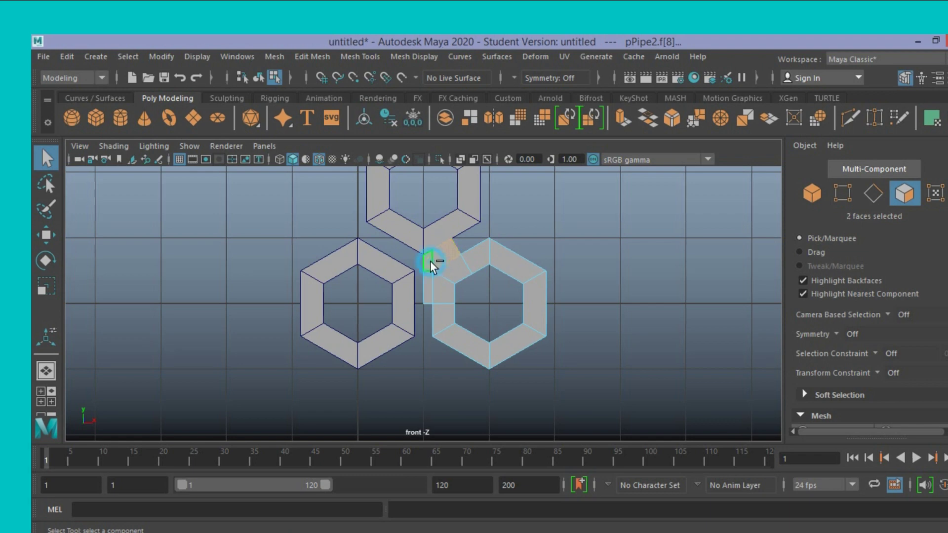
left_click(425, 287, "shift")
left_click(312, 56)
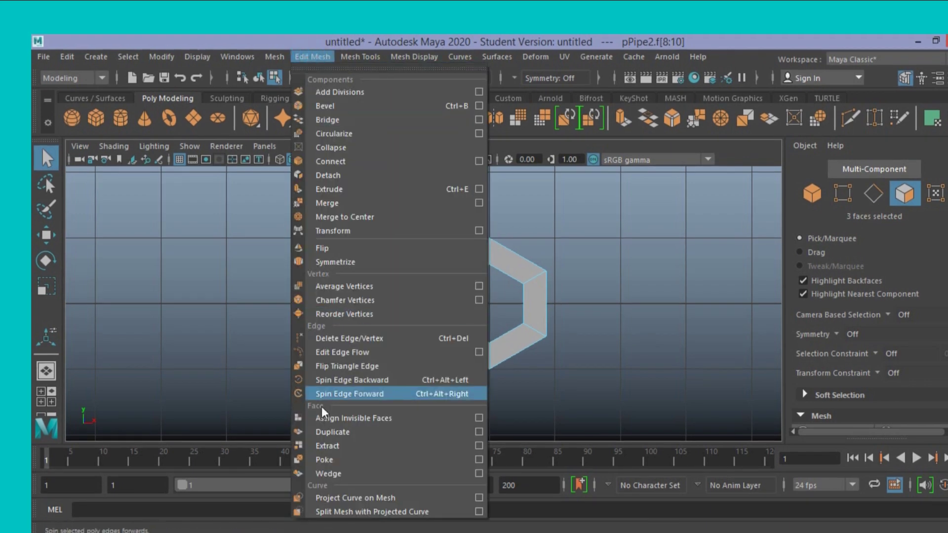
left_click(324, 445)
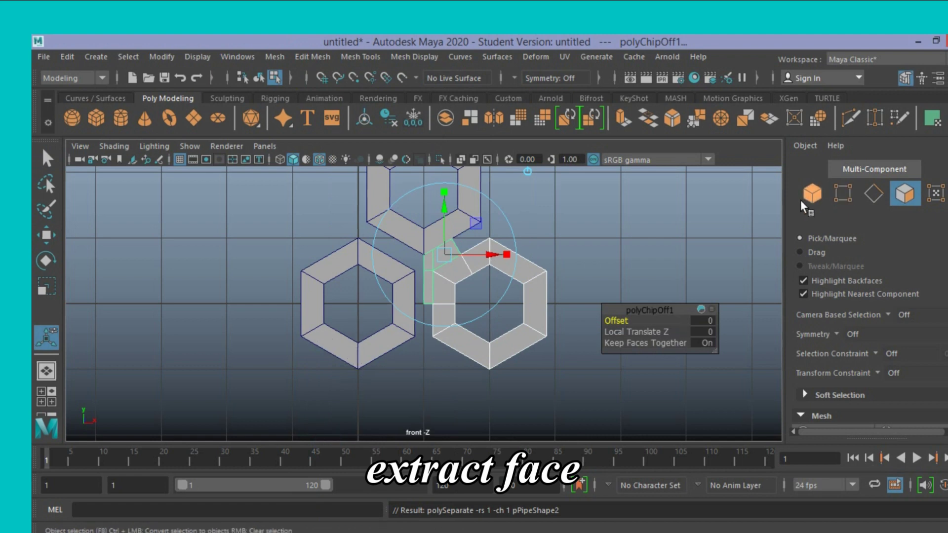
Select the extracted chip, both hexagons and the upper pipe.
left_click(813, 194)
left_click(428, 264)
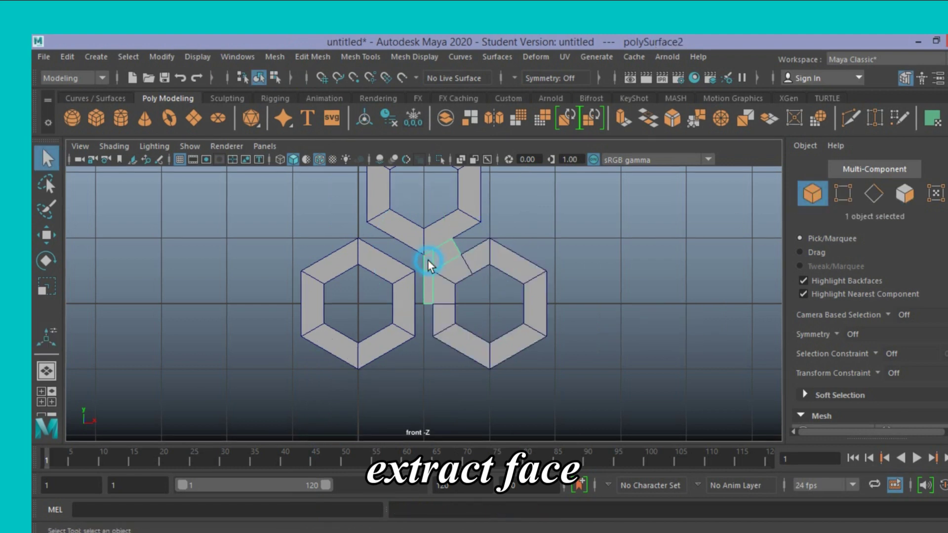
left_click(489, 265)
left_click(462, 220, "shift")
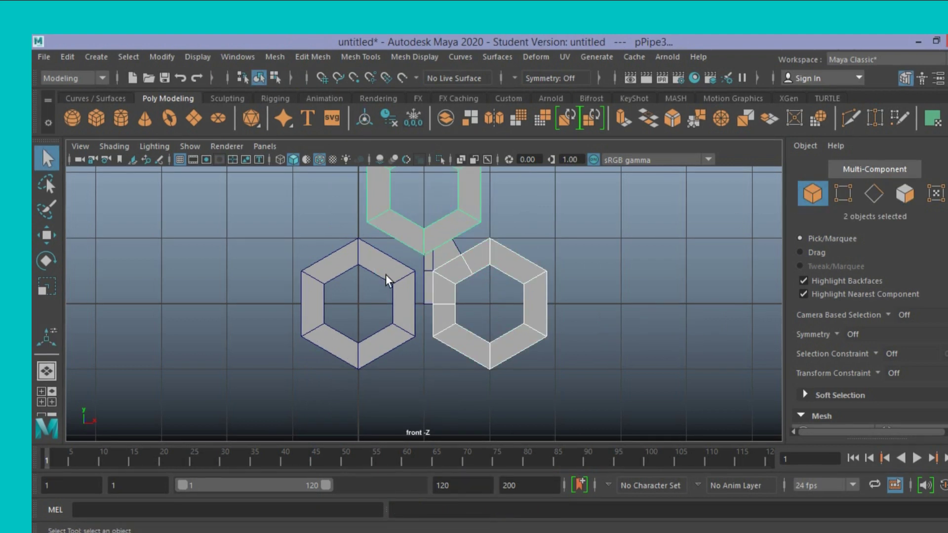
left_click(388, 280, "shift")
Remove the hexagons and upper pipe from view and delete the chip's construction history.
key("ctrl+h")
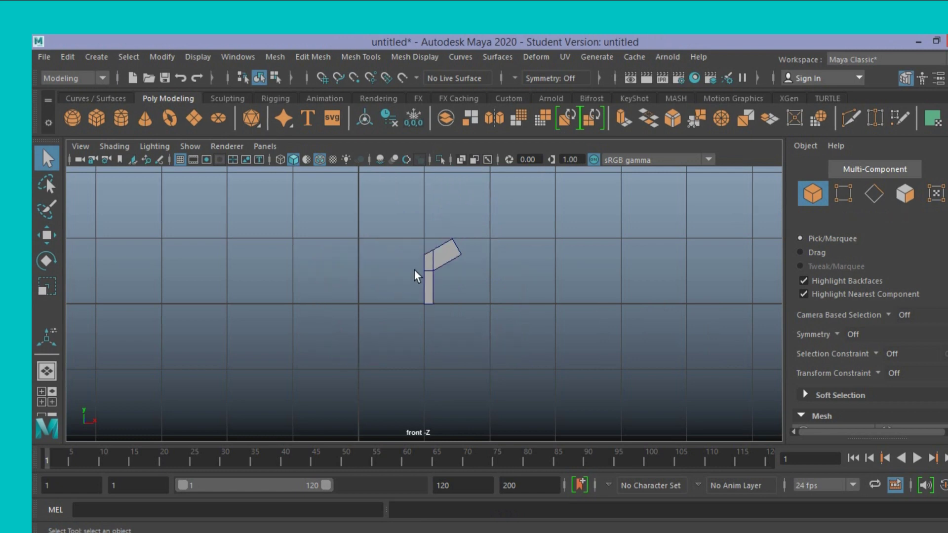
left_click(430, 266)
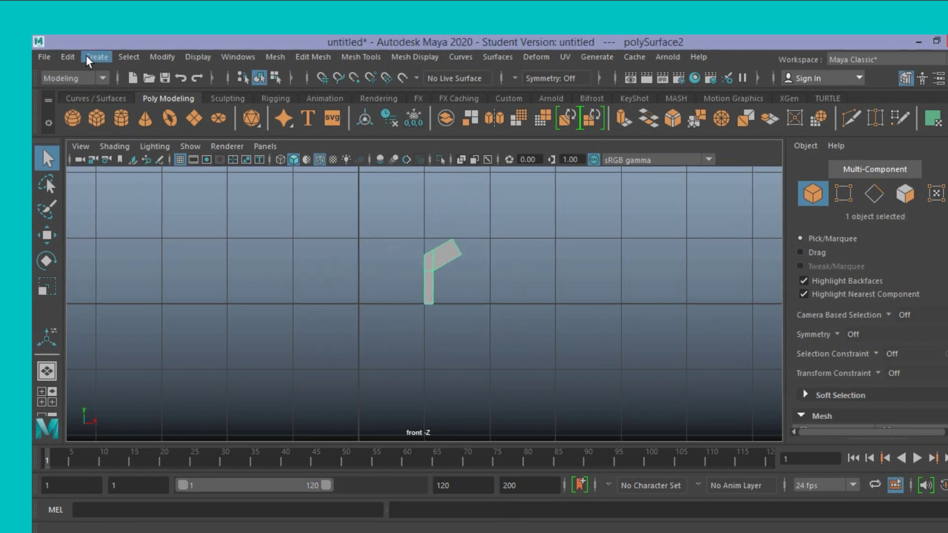
left_click(68, 56)
left_click(264, 223)
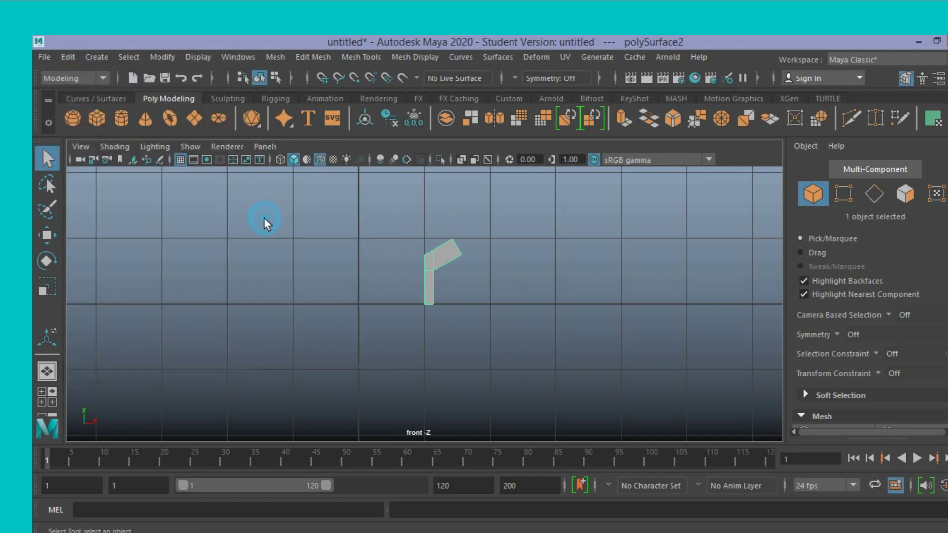
Move the chip's pivot to its angled arm's upper corner and duplicate it as polySurface3.
left_click(47, 235)
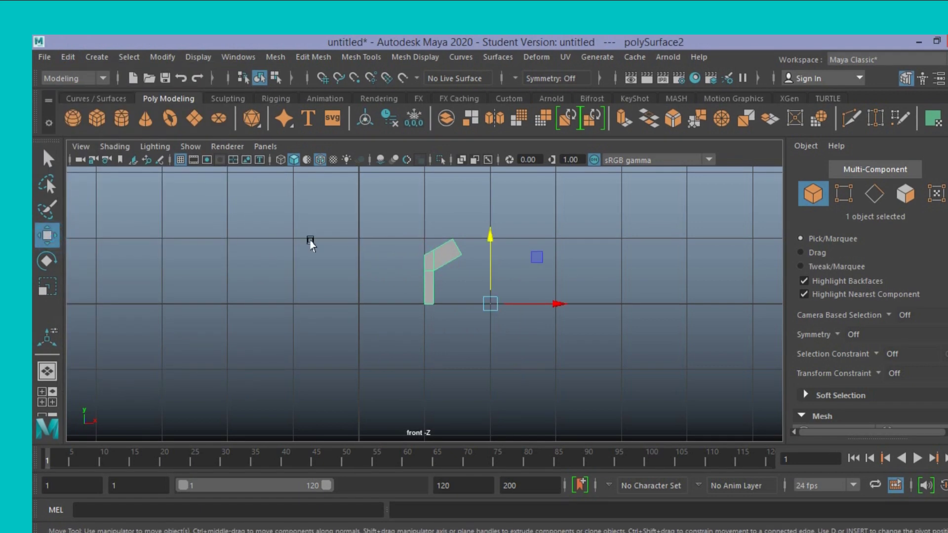
key("d")
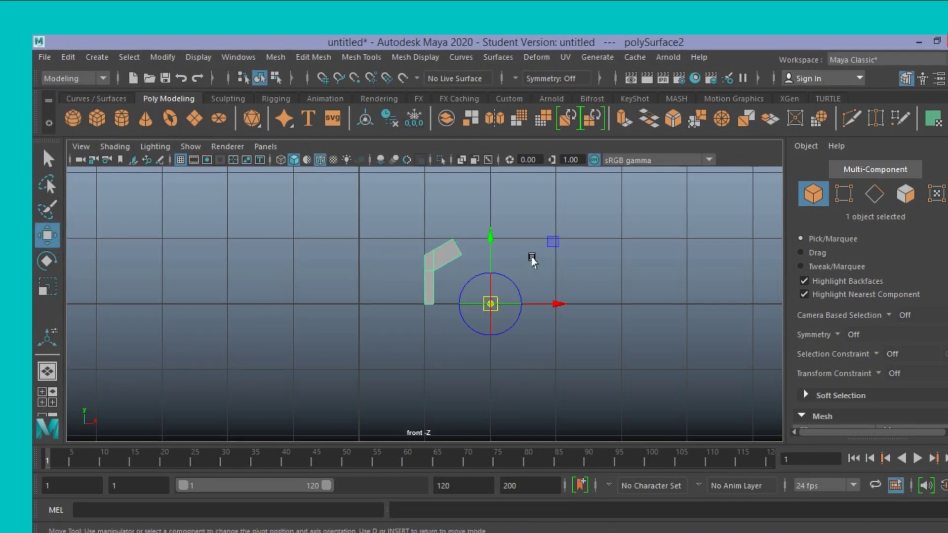
left_click_drag(491, 240, 491, 191)
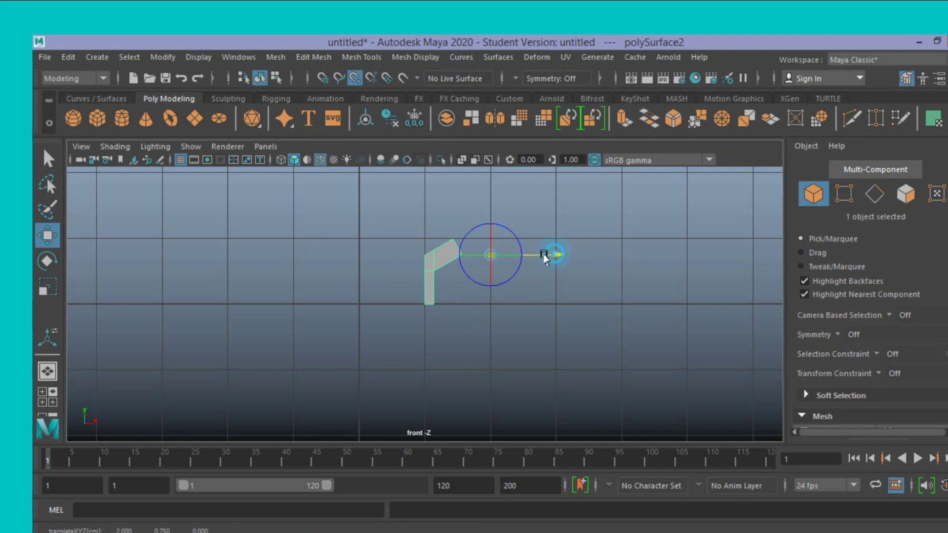
left_click_drag(545, 257, 516, 256)
key("d")
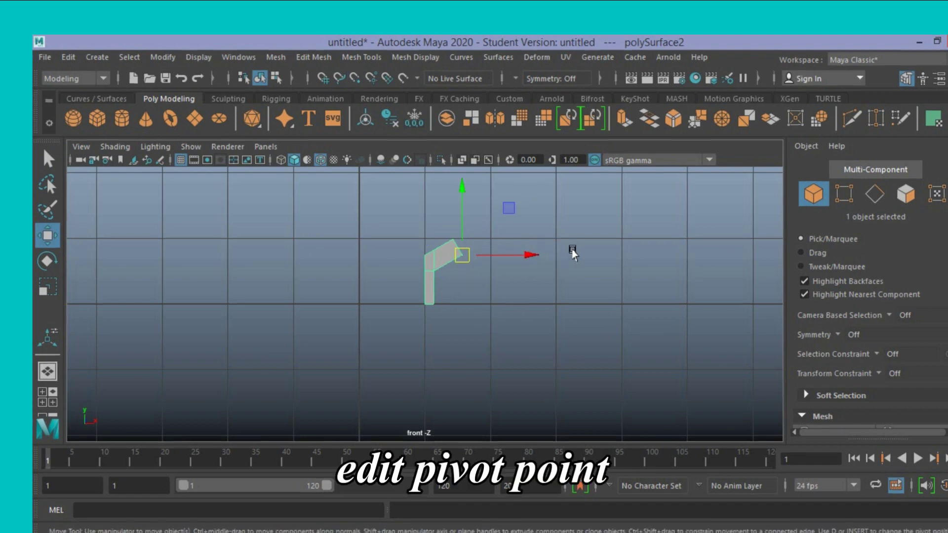
key("ctrl+d")
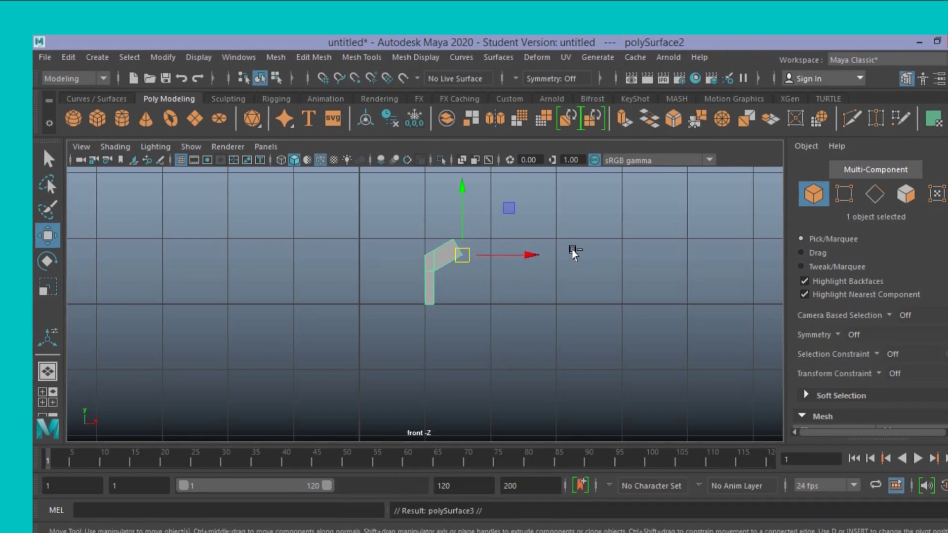
key("ctrl+a")
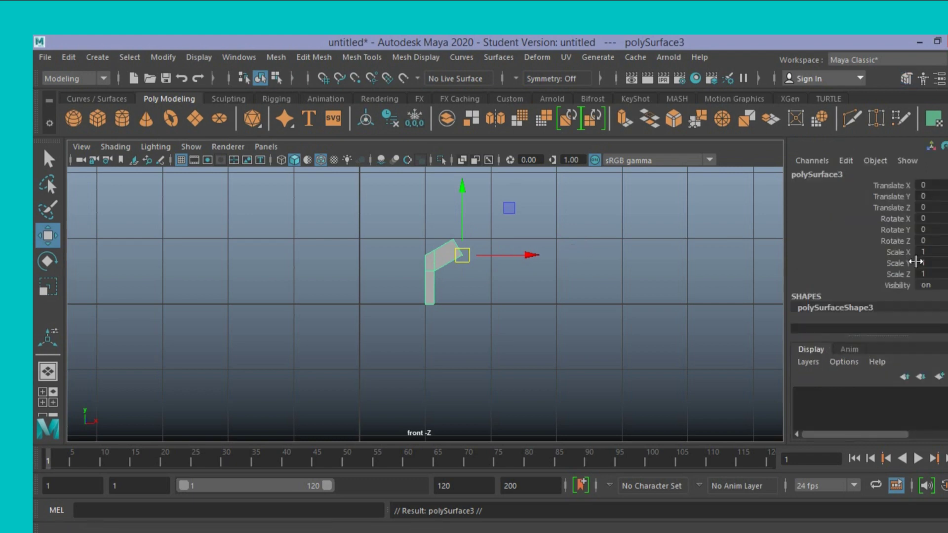
Mirror the duplicate by setting Scale X and Scale Z to -1.
left_click(919, 252)
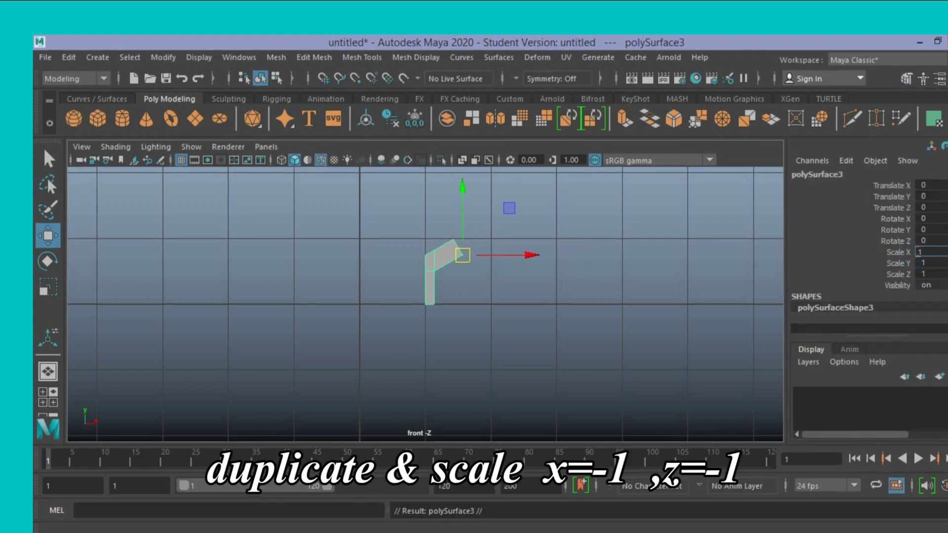
type("-1")
left_click(919, 274)
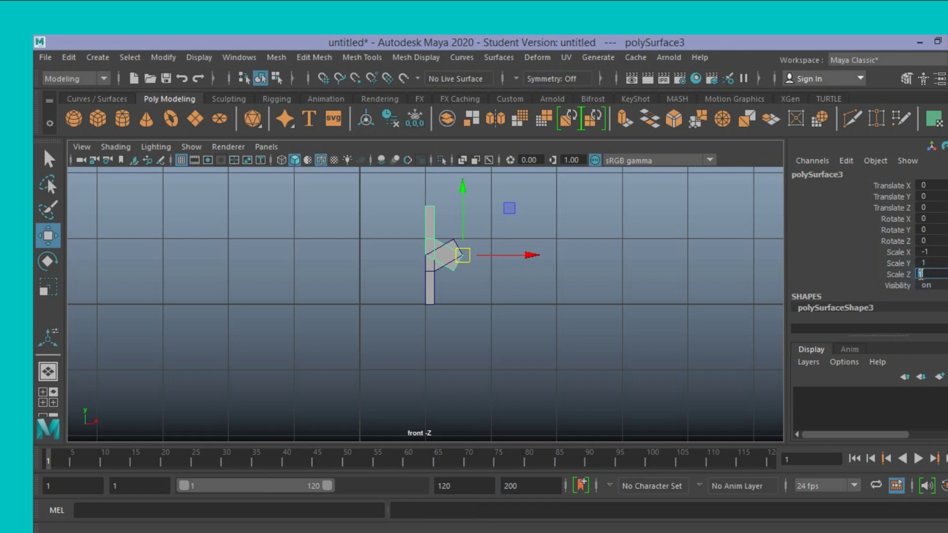
left_click(917, 274)
type("-1")
key("Return")
Move the mirrored copy to X -0.243, Z 0.127, joining the original's arm, and select both chips.
left_click(460, 208)
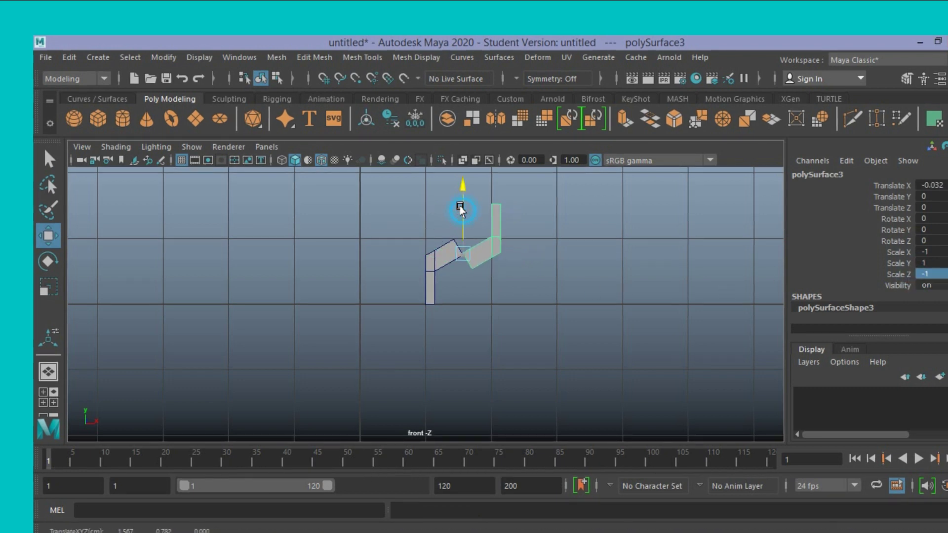
left_click_drag(460, 209, 503, 236)
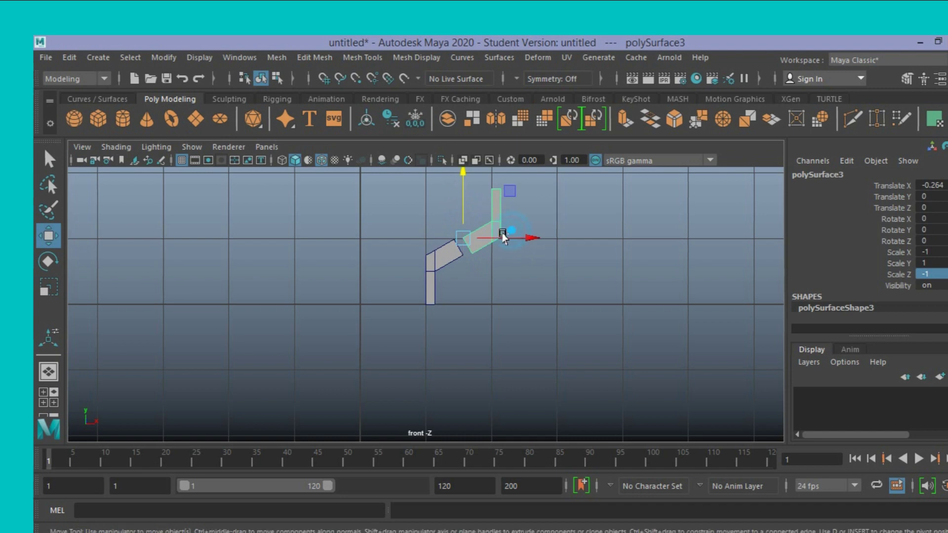
left_click_drag(519, 237, 519, 239)
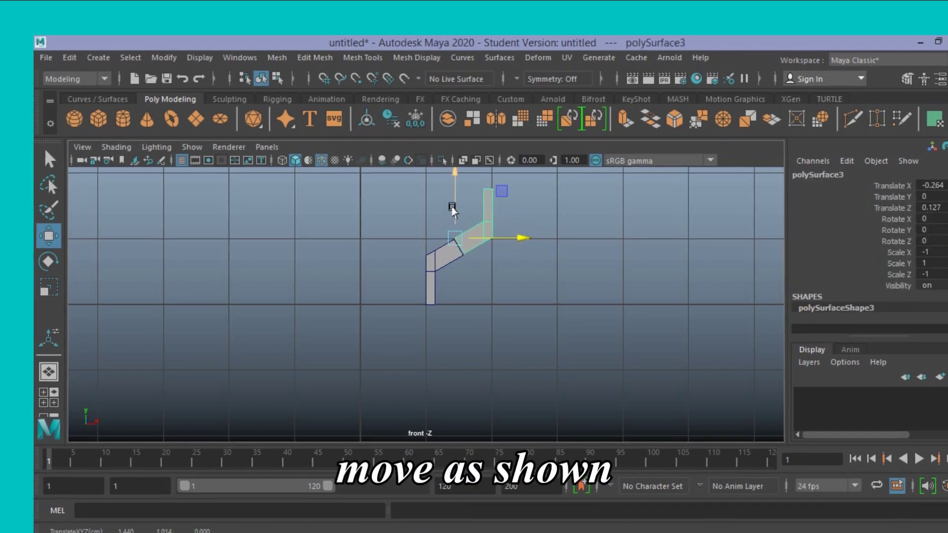
left_click_drag(454, 204, 455, 207)
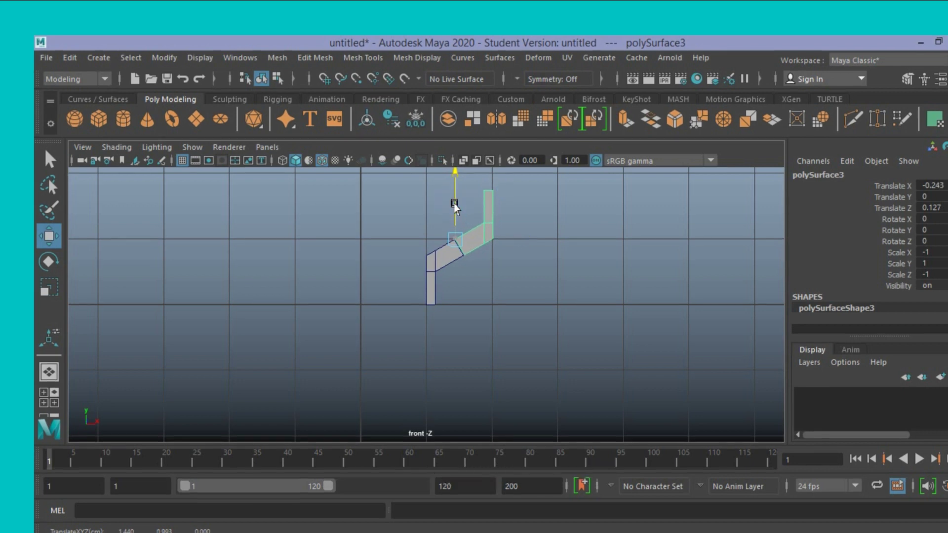
scroll(566, 252, "up", 2)
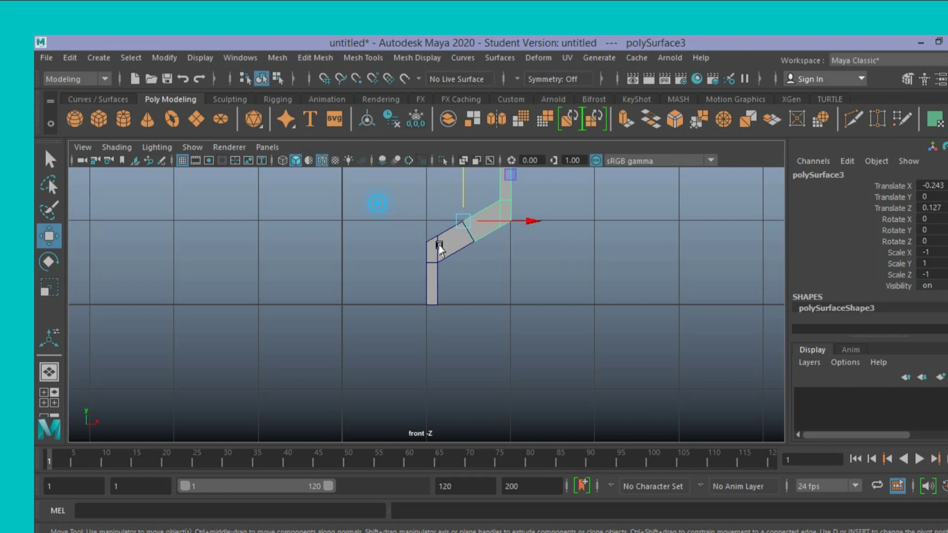
left_click_drag(439, 249, 591, 324)
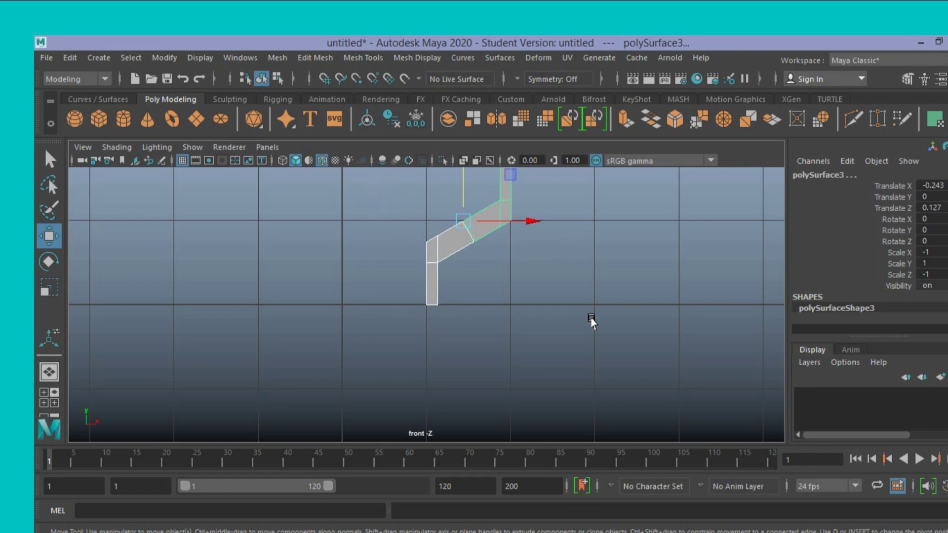
Combine the two chips into one mesh and snap its pivot onto the right vertical edge.
left_click(281, 60)
left_click(318, 108)
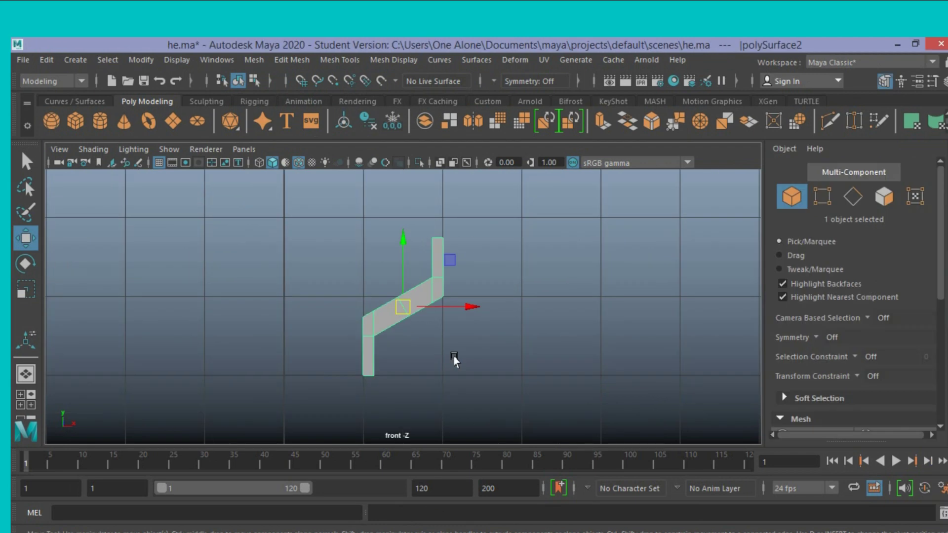
key("d")
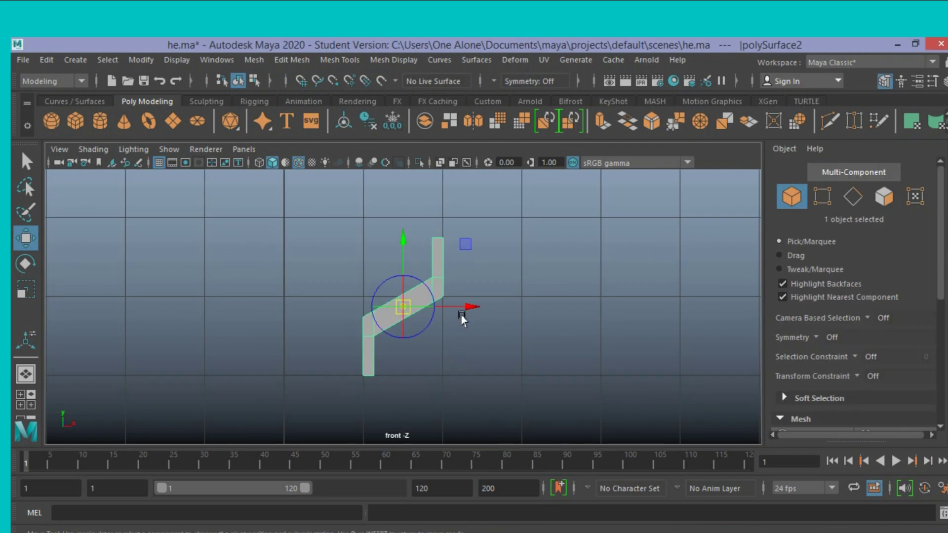
key("v")
left_click_drag(472, 304, 476, 302)
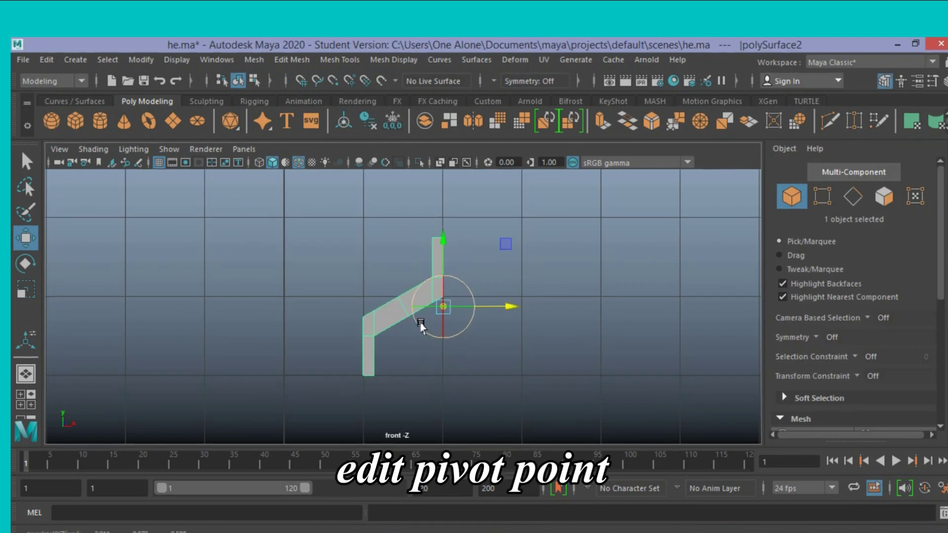
key("d")
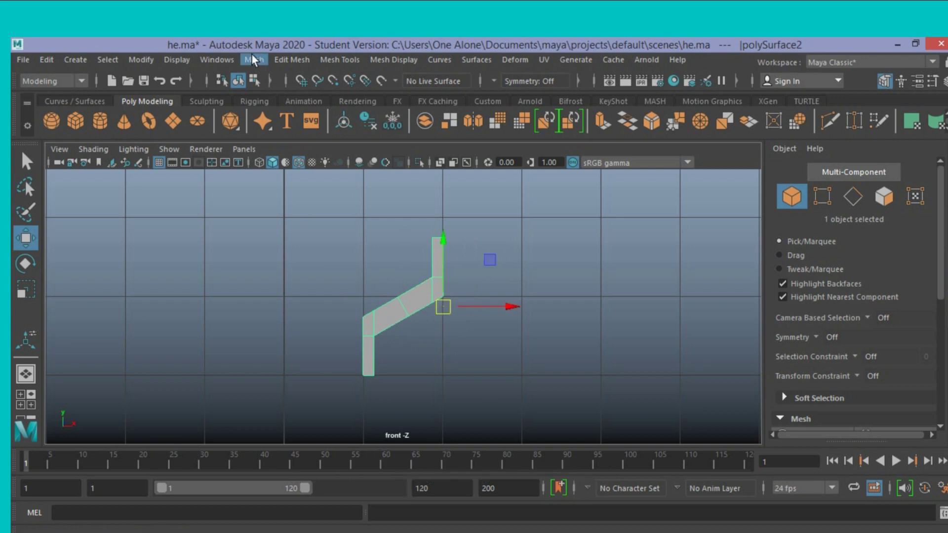
Mirror the piece across X with Border set to 'Do not merge borders', then select the Y mesh.
left_click(253, 60)
left_click(375, 276)
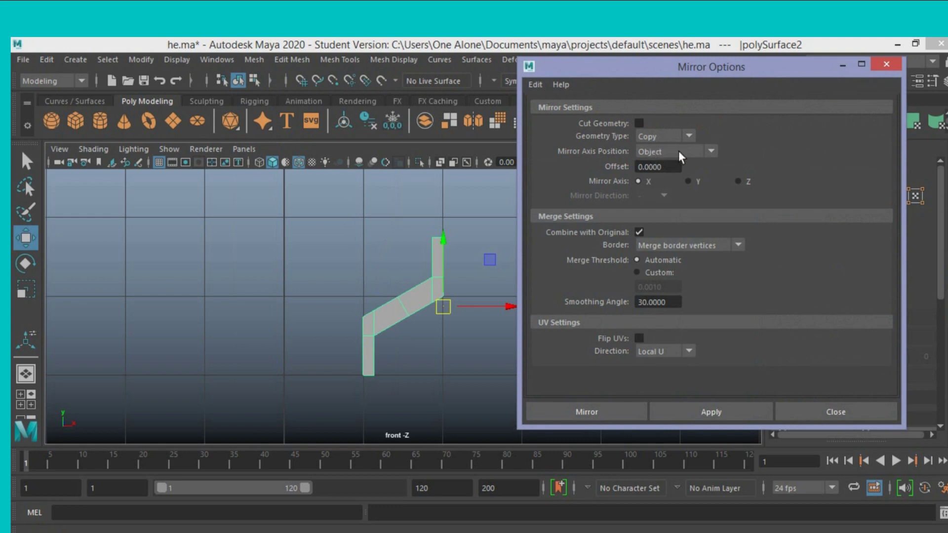
left_click(585, 411)
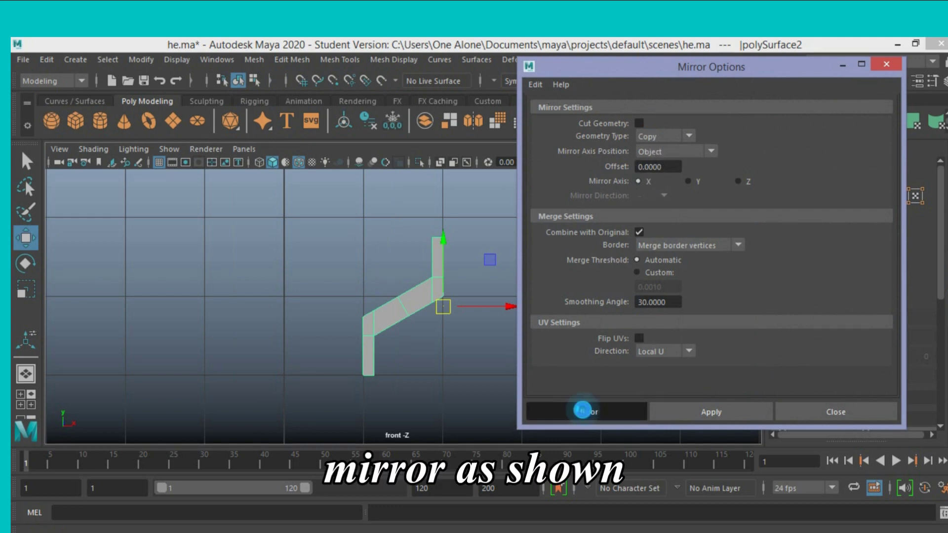
left_click(667, 379)
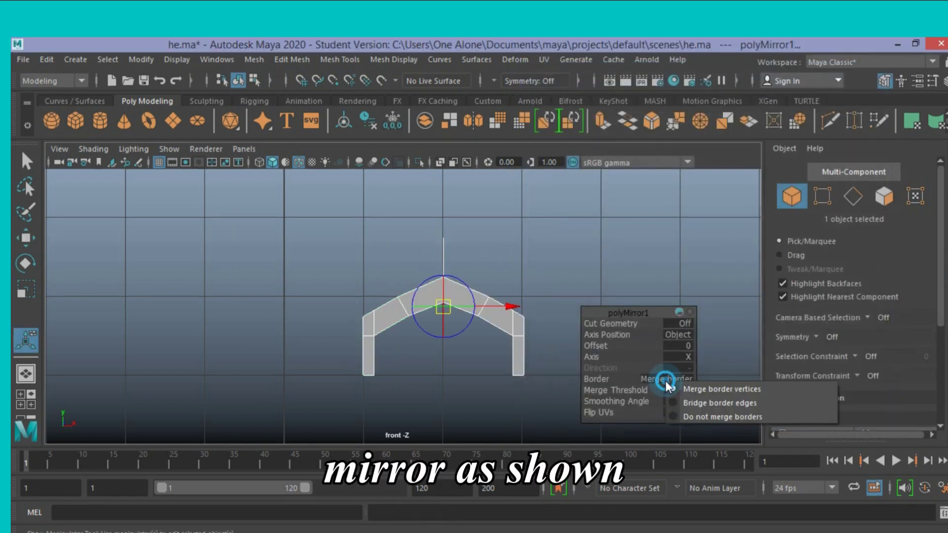
left_click(677, 417)
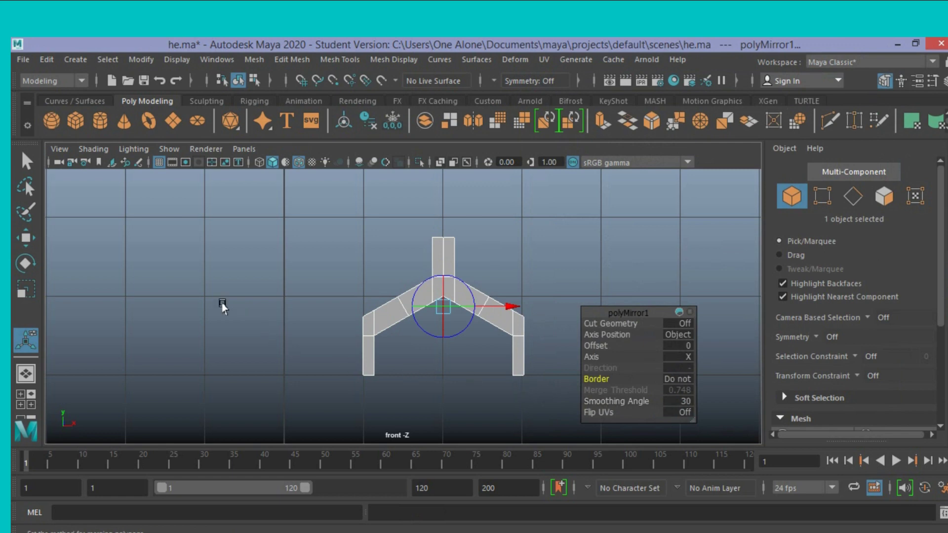
left_click_drag(173, 197, 523, 436)
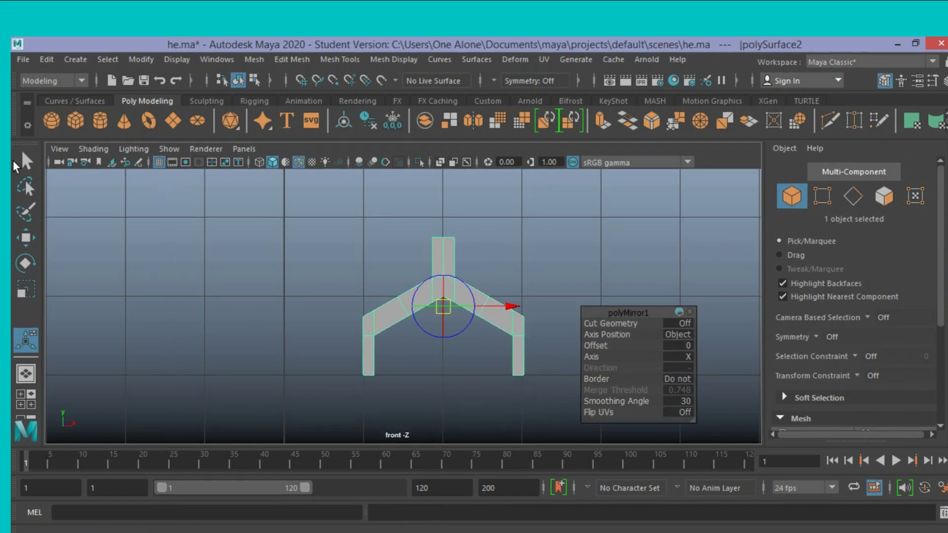
left_click(25, 161)
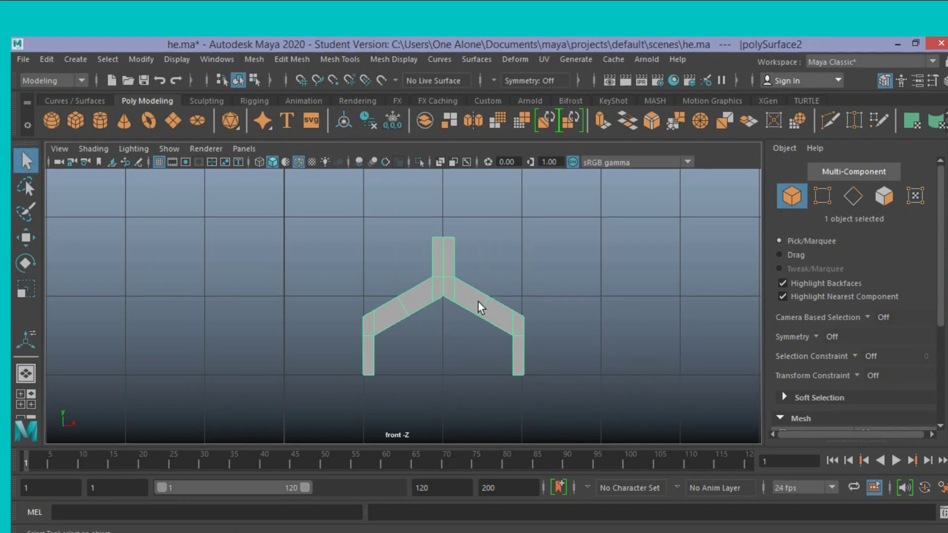
left_click(29, 244)
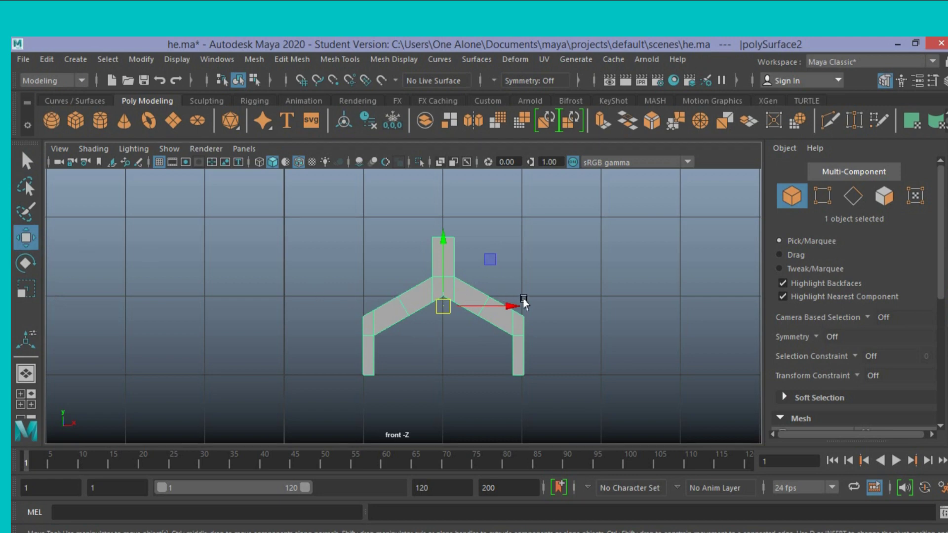
Snap the Y mesh's pivot onto the right leg's vertex.
key("d")
key("v")
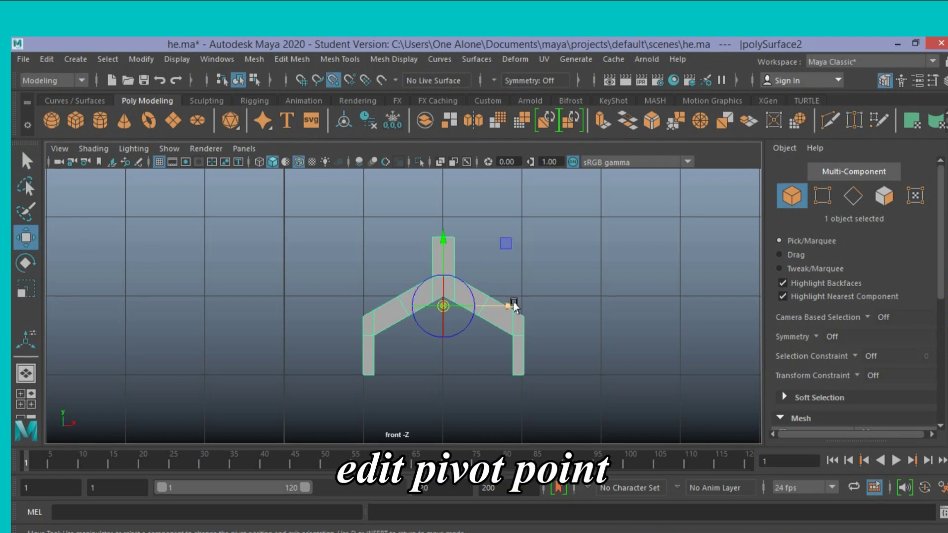
middle_click_drag(509, 307, 531, 309)
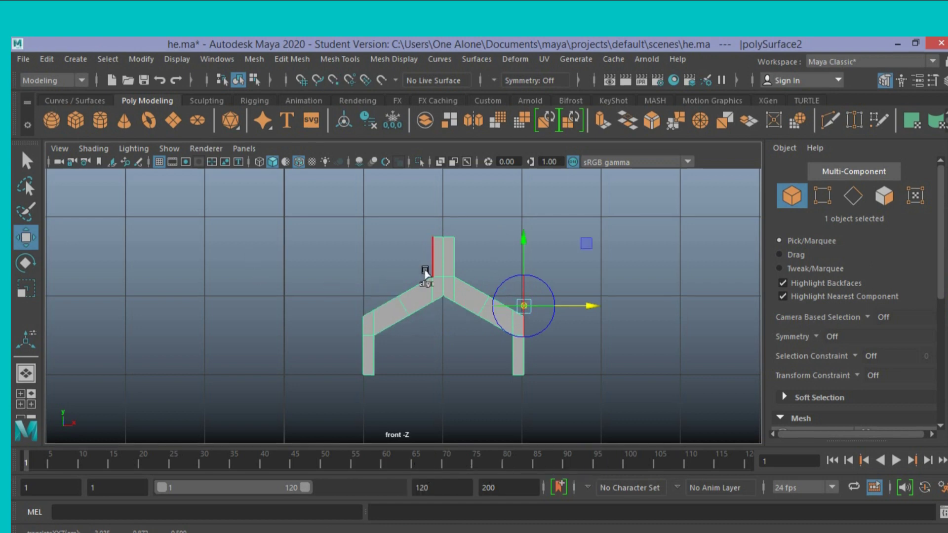
Mirror across X with 'Do not merge borders', undoing the accidental extra mirror.
left_click(254, 59)
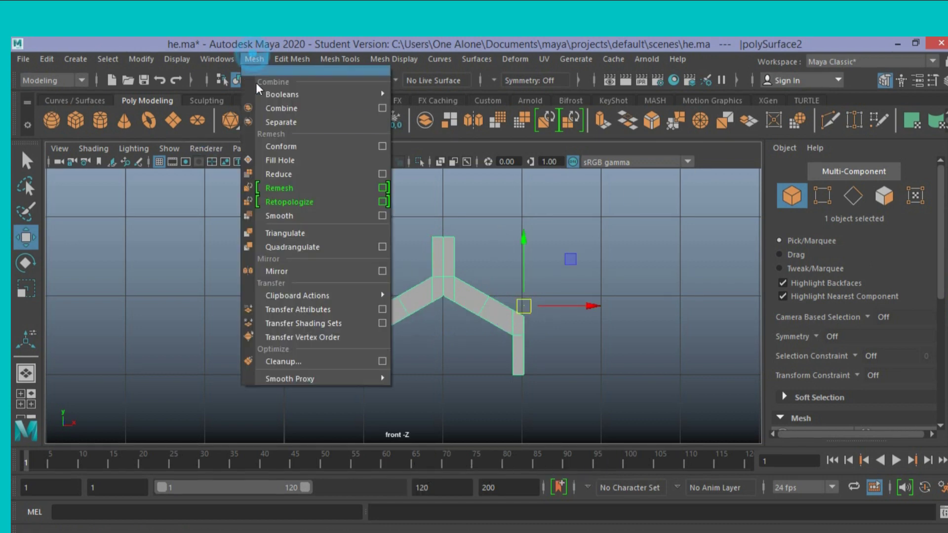
left_click(296, 271)
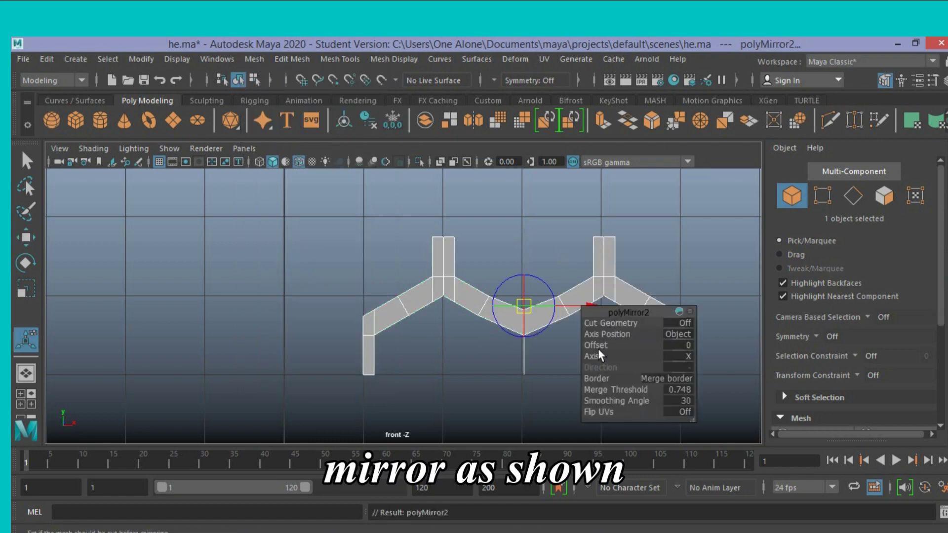
left_click(671, 379)
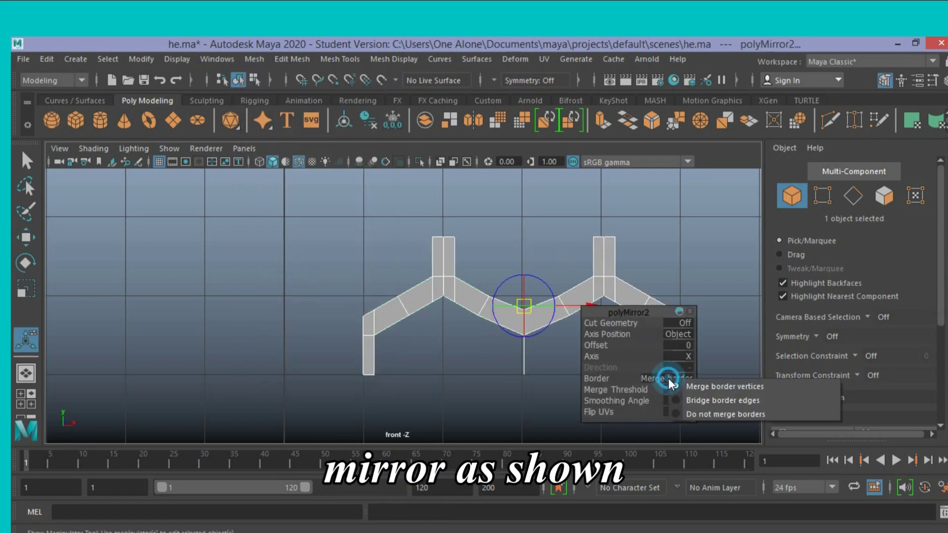
left_click(674, 414)
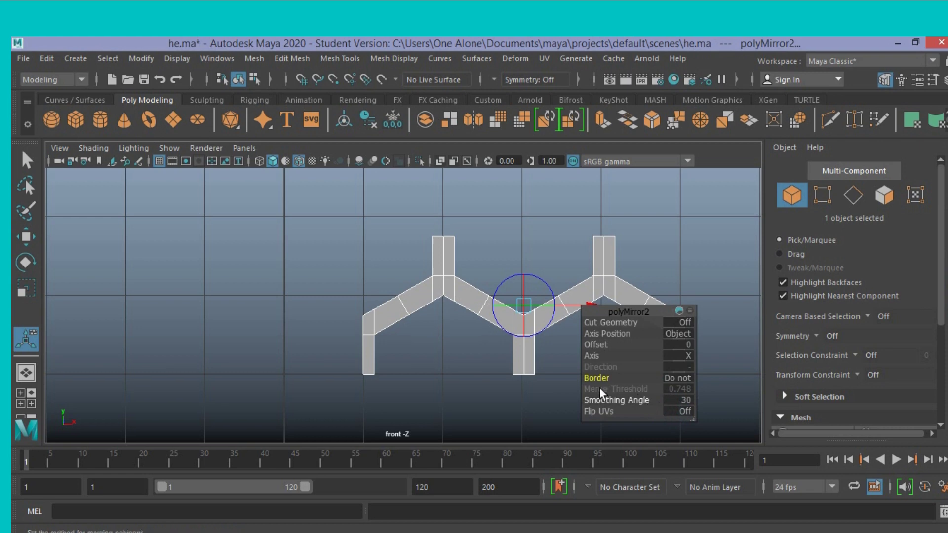
left_click(254, 59)
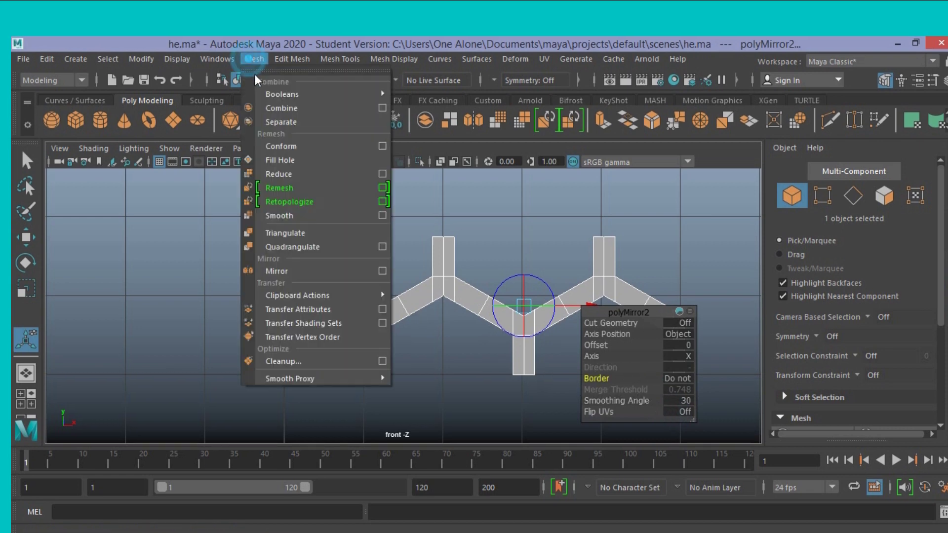
left_click(307, 275)
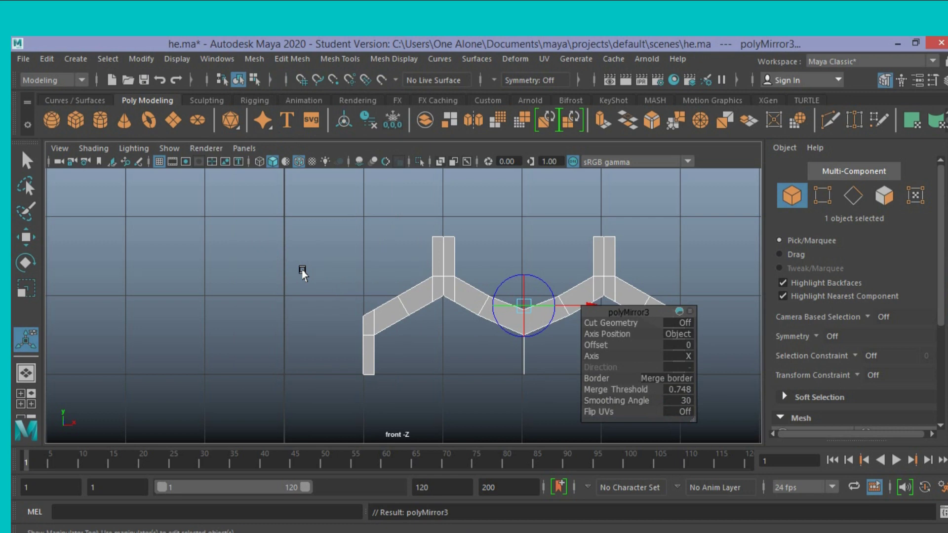
key("ctrl+z")
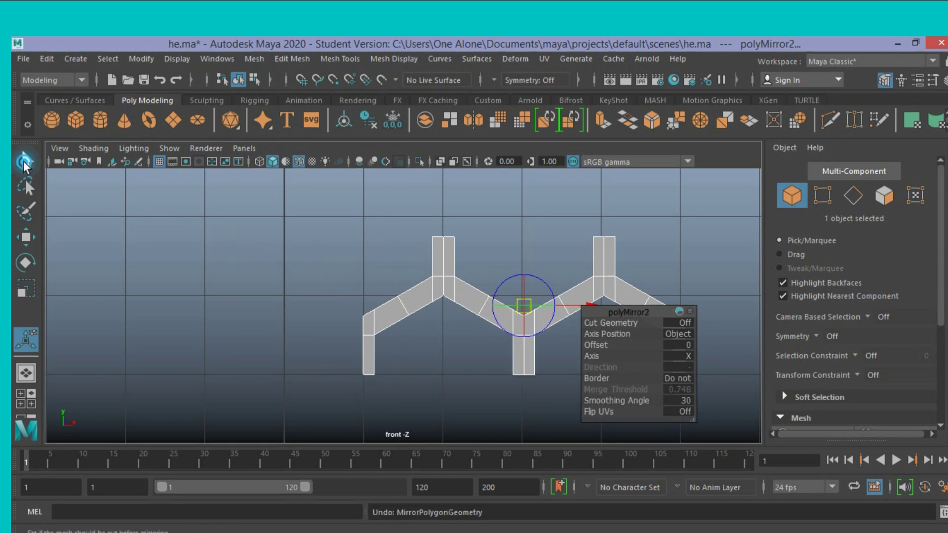
left_click(25, 162)
Snap polySurface2's pivot onto the bottom-right vertex of the right-hand Y's leg.
left_click(522, 328)
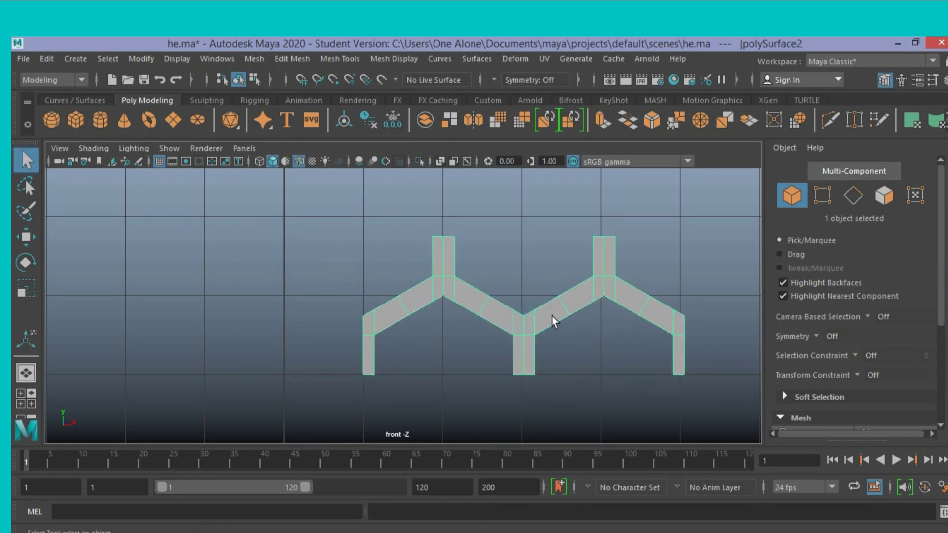
scroll(524, 318, "down", 3)
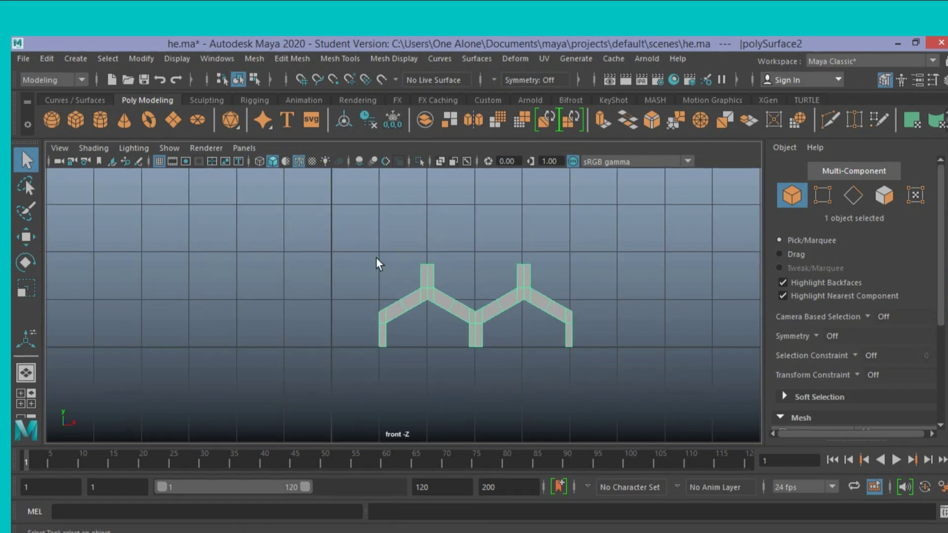
left_click(26, 237)
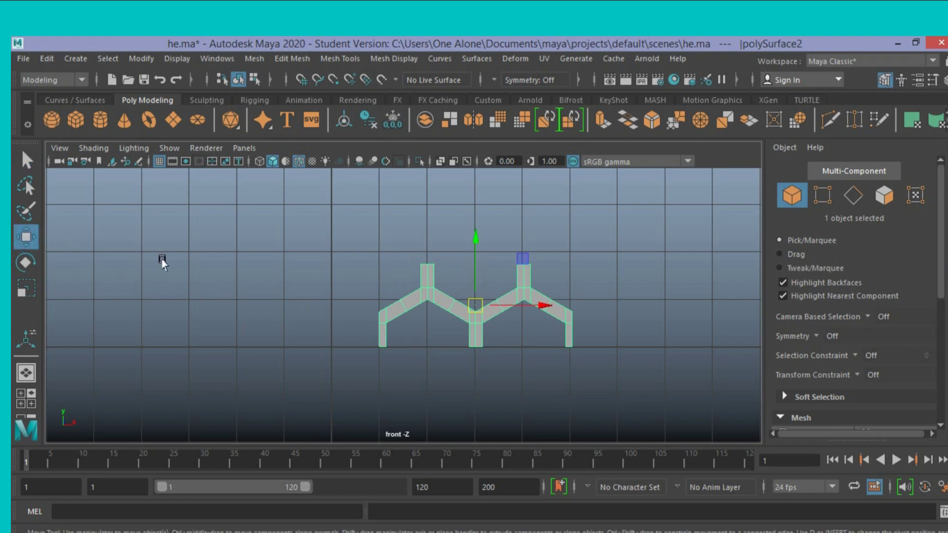
key("d")
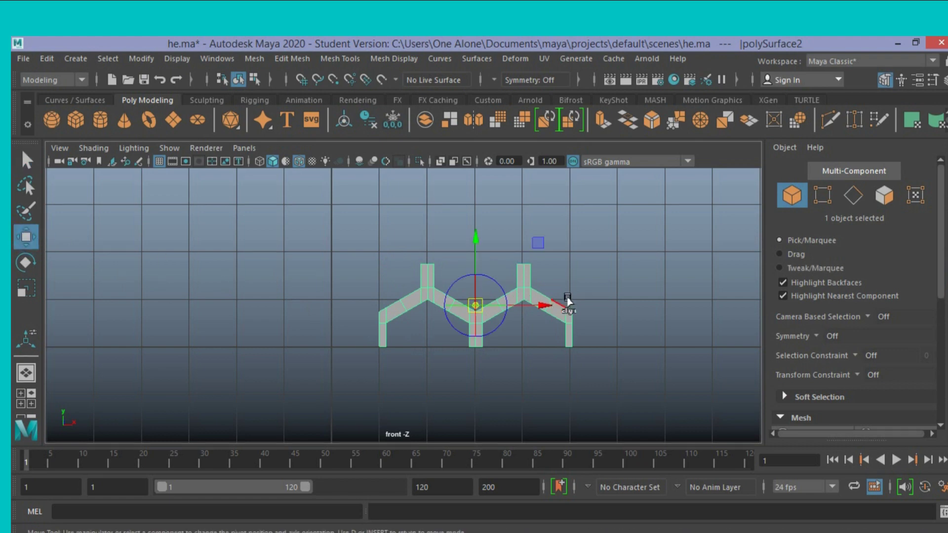
key("v")
left_click_drag(534, 307, 561, 309)
key("d")
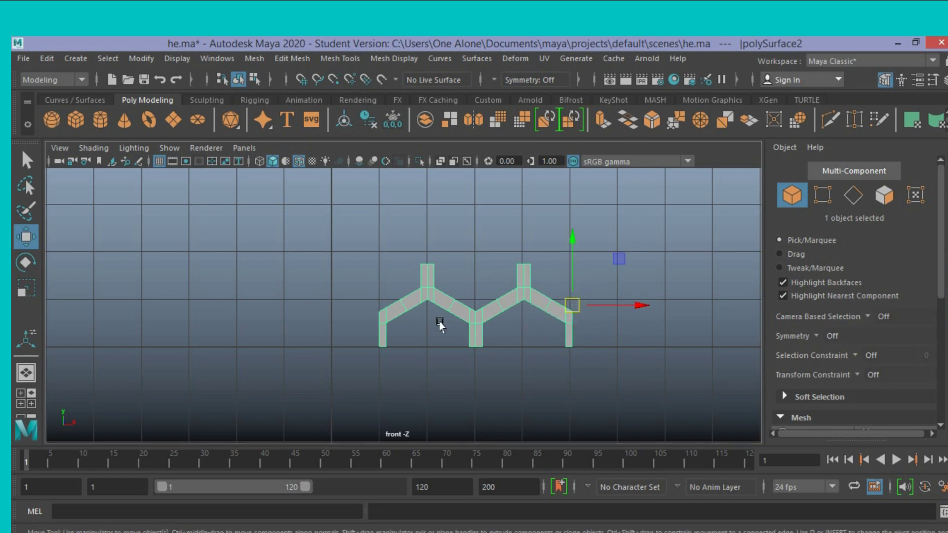
Mirror the strip right with 'Do not merge borders' into four Y shapes, undoing the repeat, and frame it.
left_click(255, 59)
left_click(313, 271)
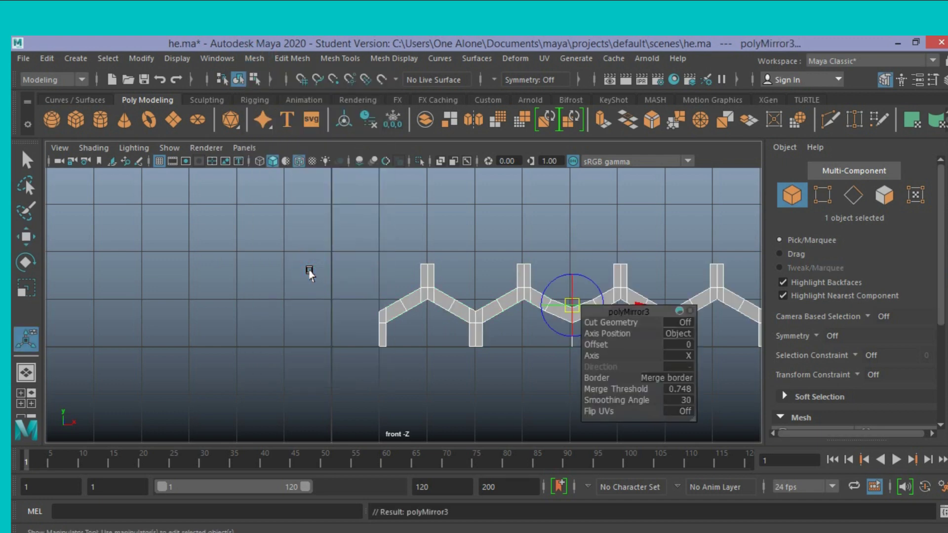
left_click(682, 378)
left_click(696, 410)
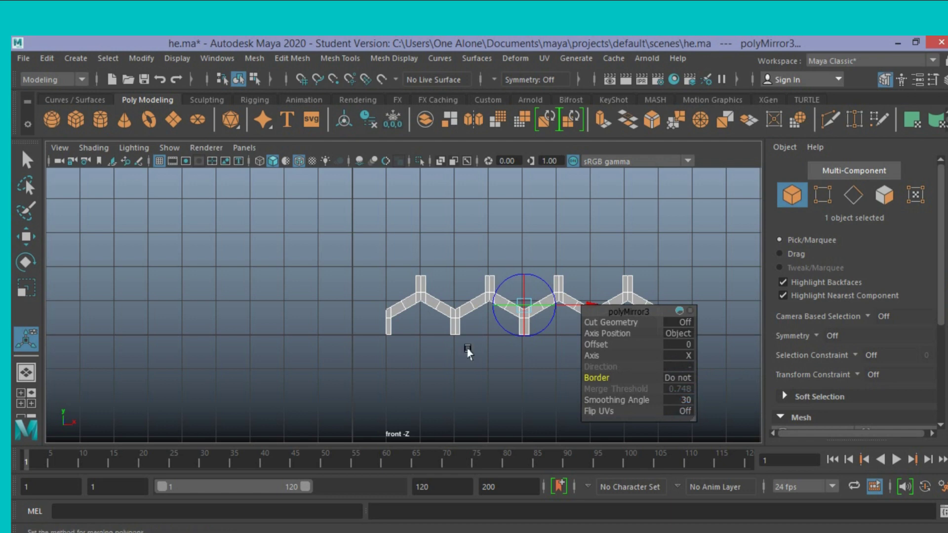
key("g")
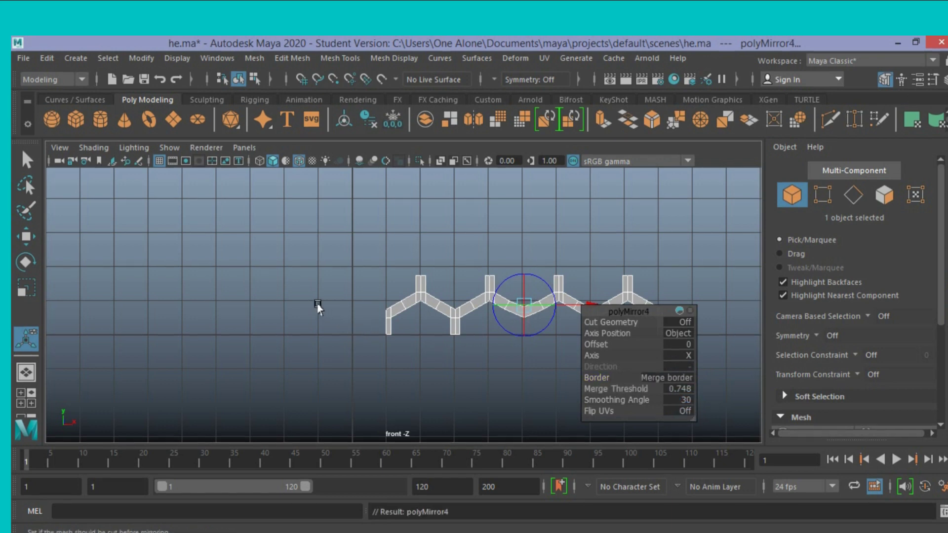
key("ctrl+z")
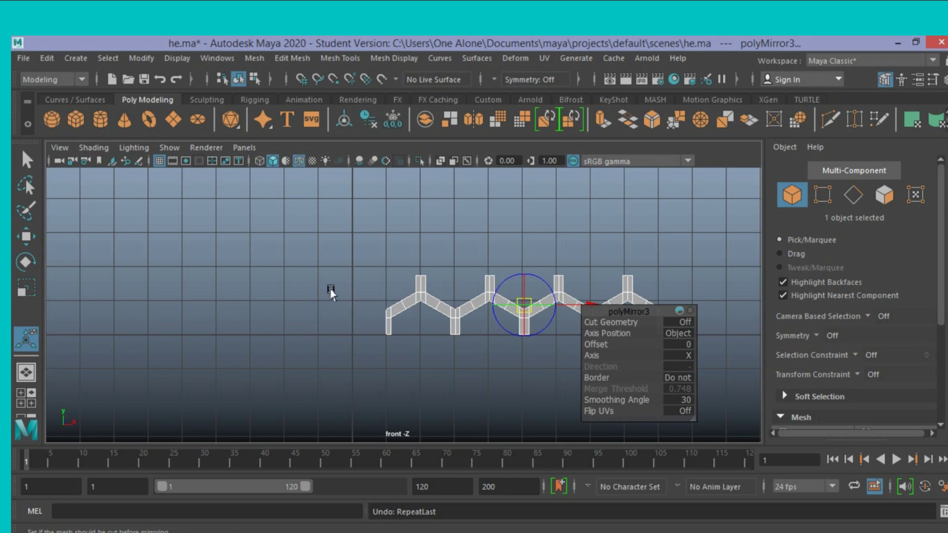
key("f")
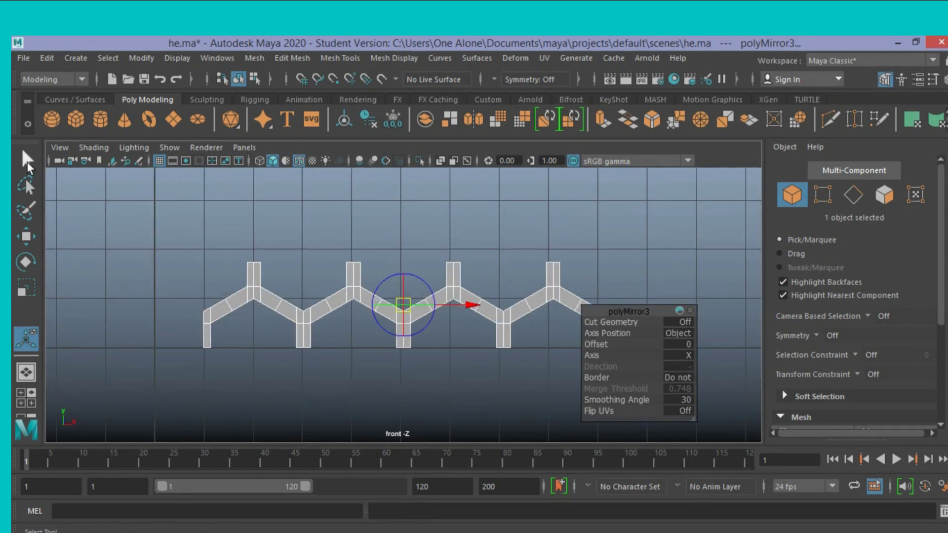
Select the whole four-Y strip and move its pivot to the strip's right end.
left_click(37, 163)
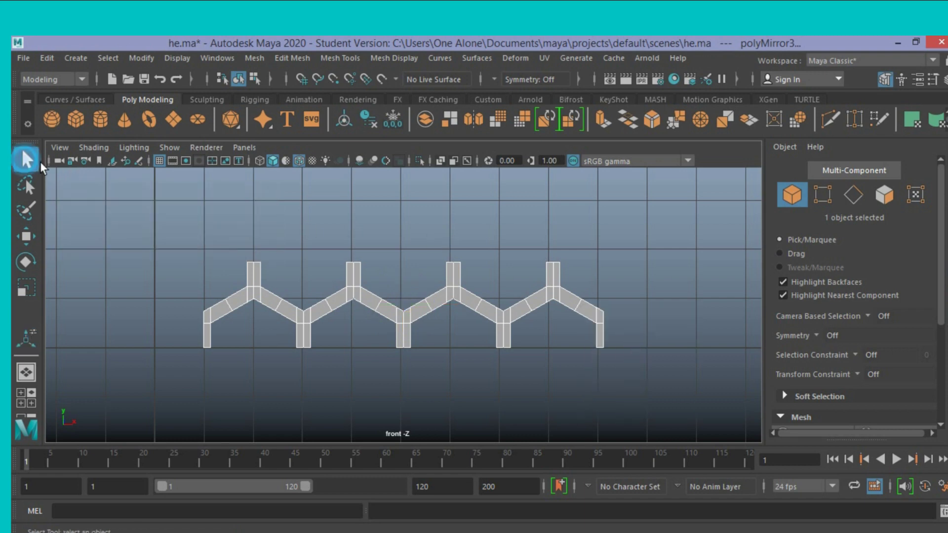
left_click(26, 236)
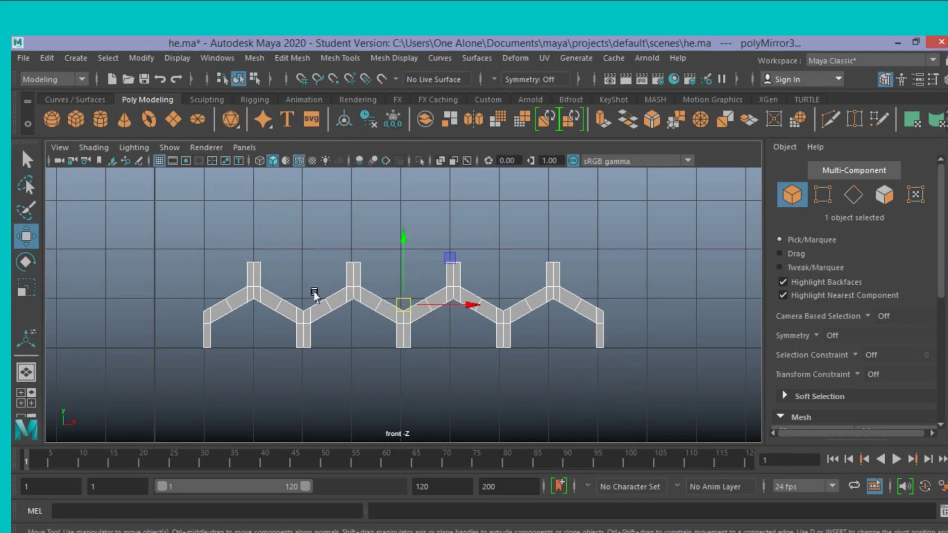
key("Insert")
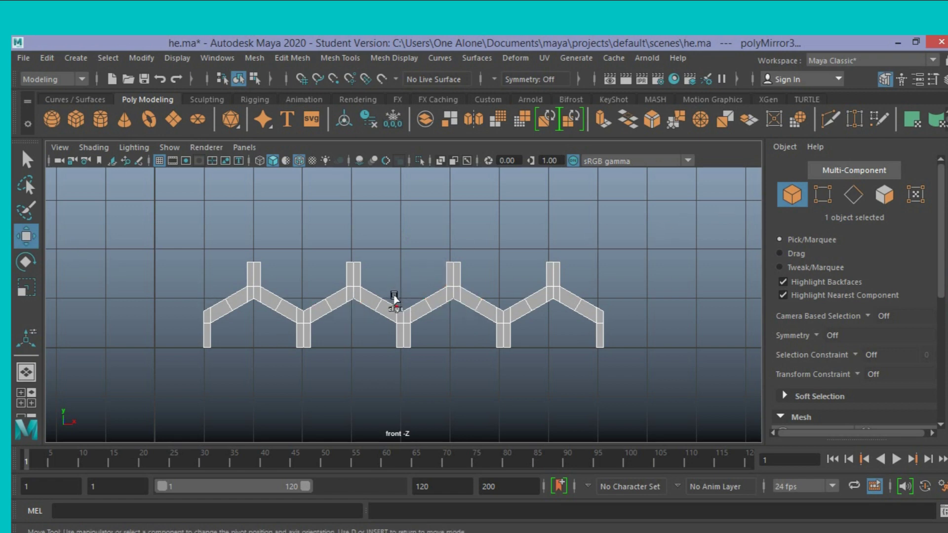
left_click(104, 241)
left_click_drag(79, 228, 630, 403)
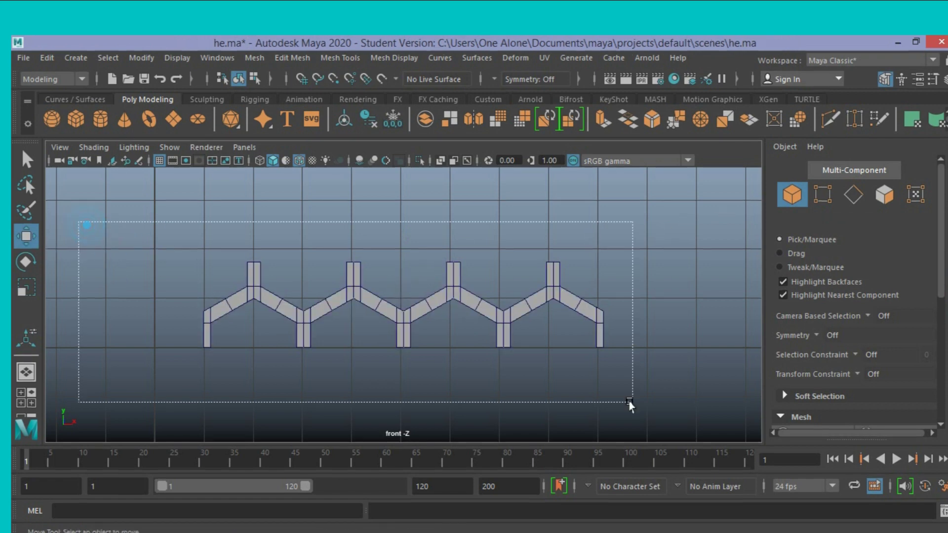
key("Insert")
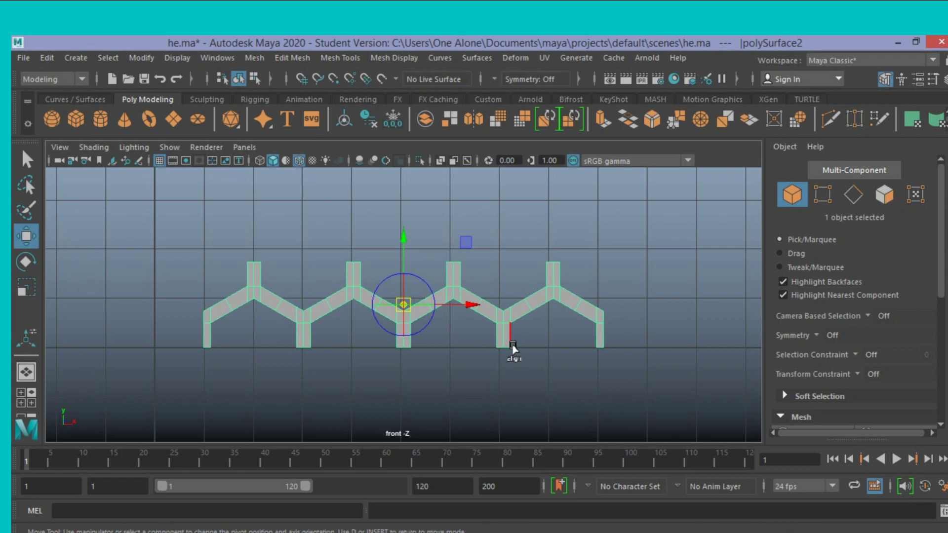
left_click_drag(462, 304, 603, 306)
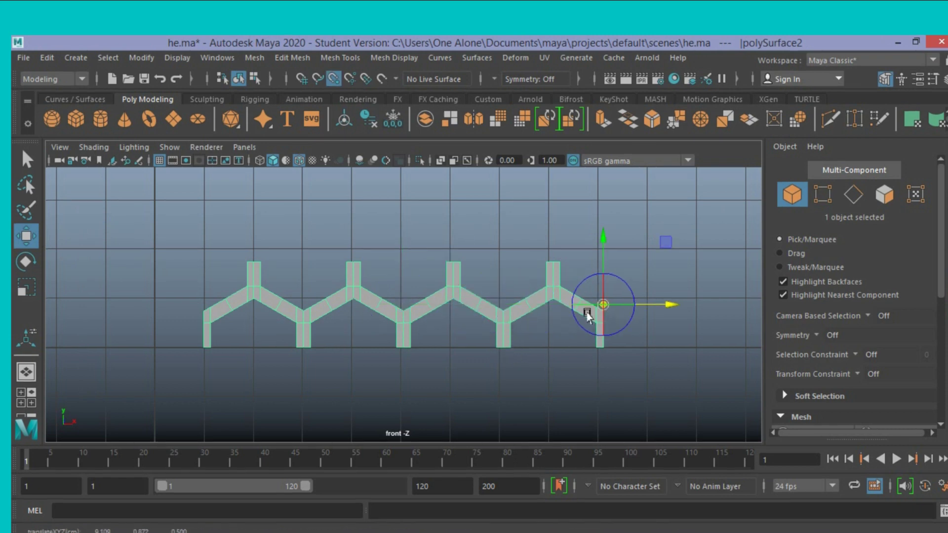
key("Insert")
scroll(434, 354, "down", 2)
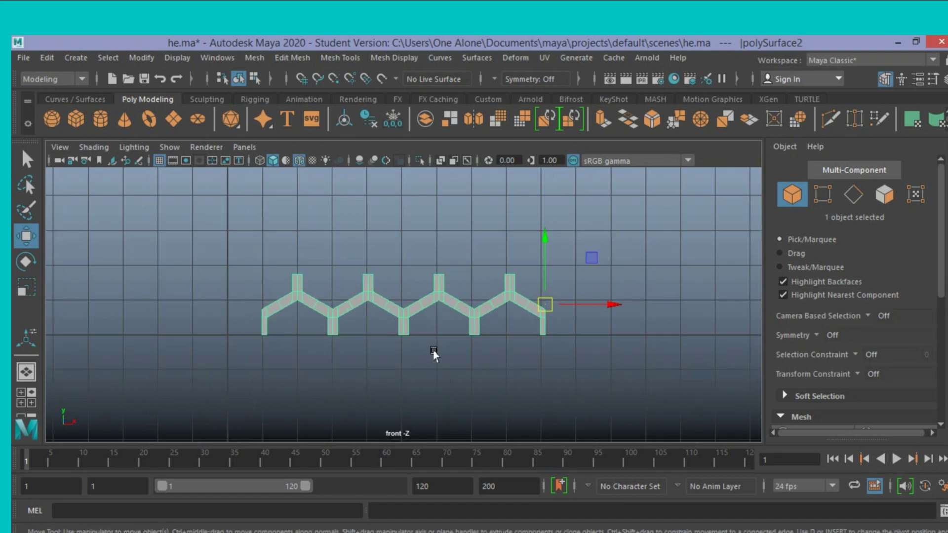
Mirror the zigzag strip along X with Border set to 'Do not merge borders', then select the lengthened mesh.
left_click(254, 58)
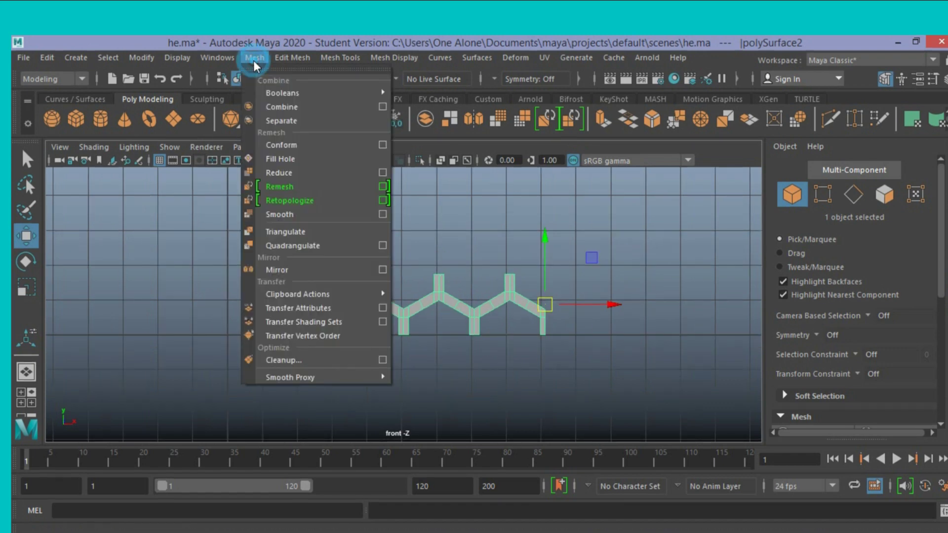
left_click(315, 269)
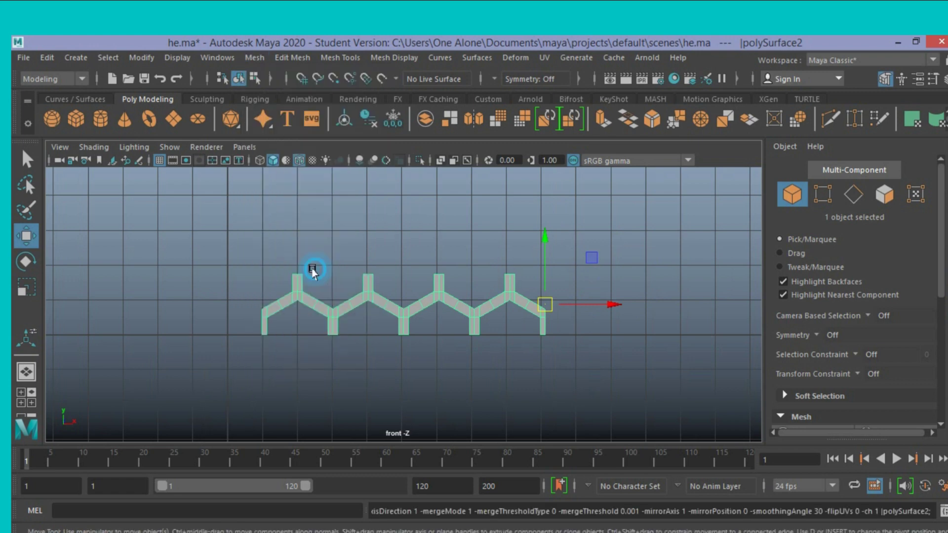
left_click(680, 382)
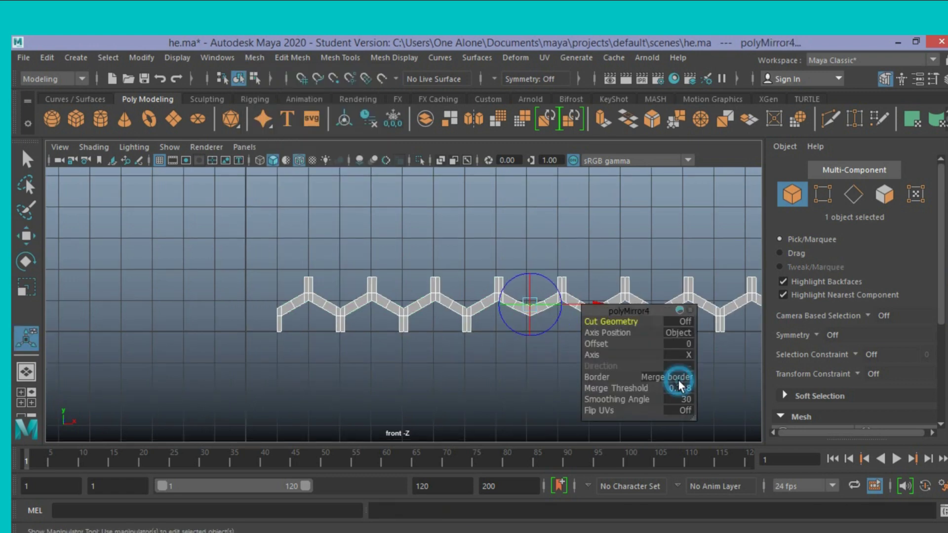
left_click(677, 378)
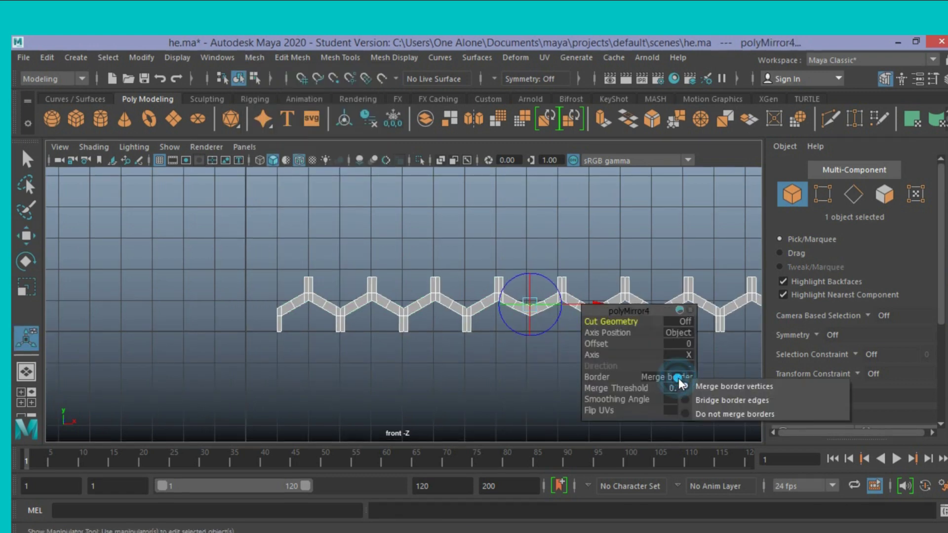
left_click(683, 411)
scroll(531, 411, "down", 1)
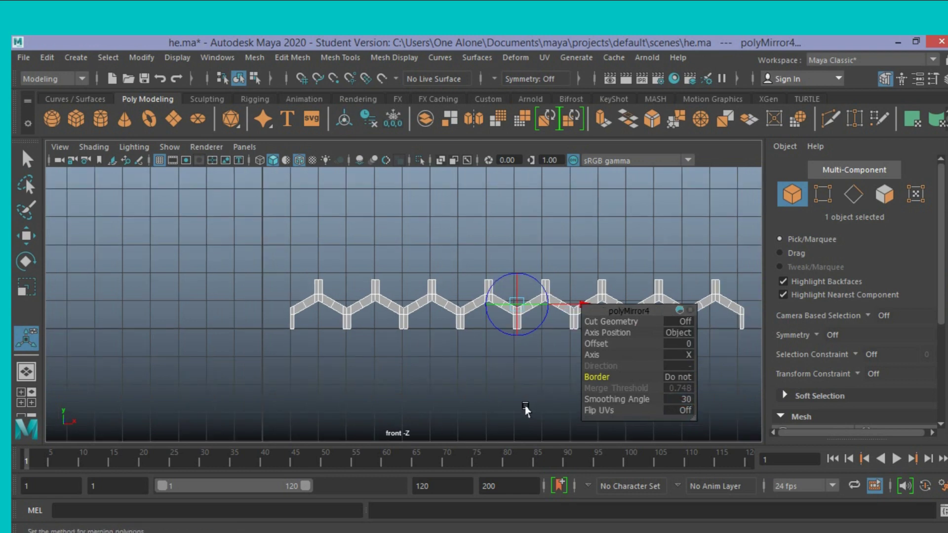
scroll(528, 410, "down", 1)
left_click_drag(275, 262, 701, 393)
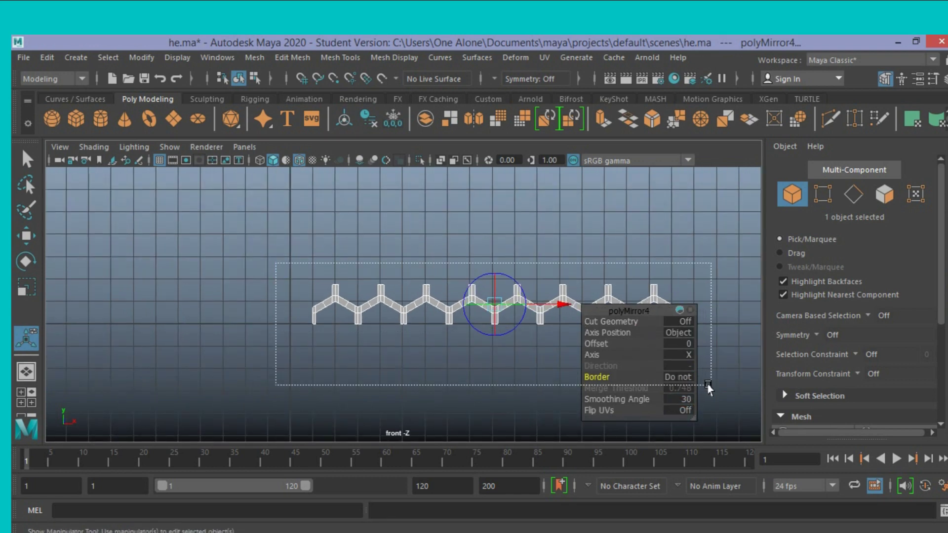
left_click(22, 163)
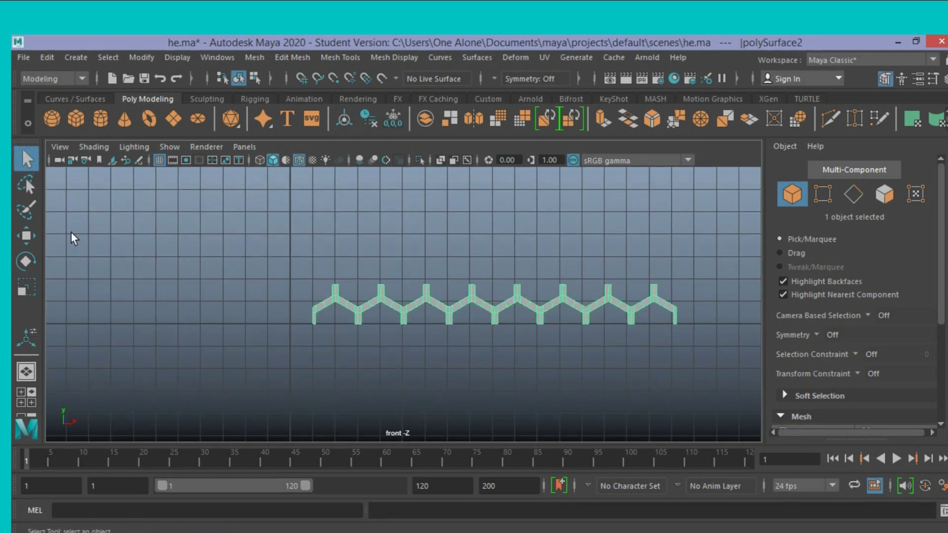
Move the strip's pivot down along Y to its bottom edge (X 9.109, Y 0, Z 0.5).
left_click(27, 236)
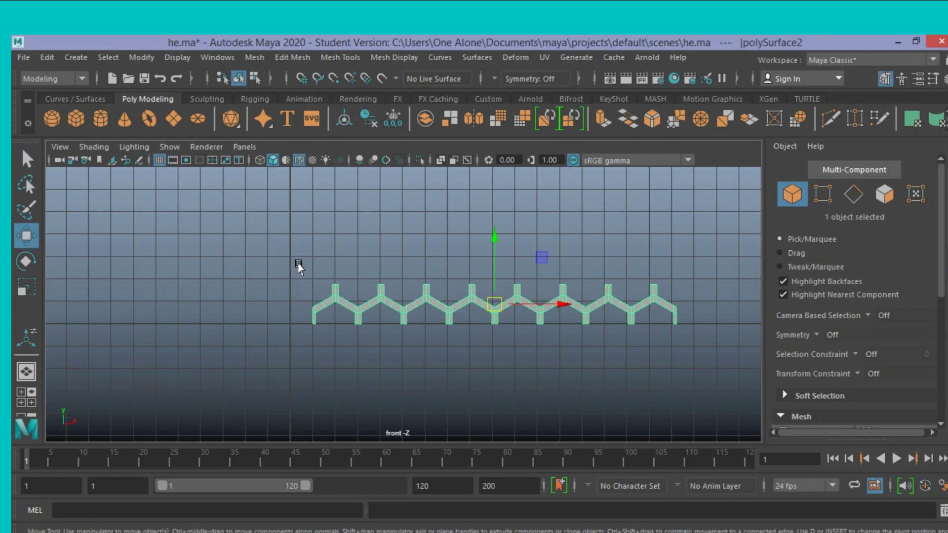
key("d")
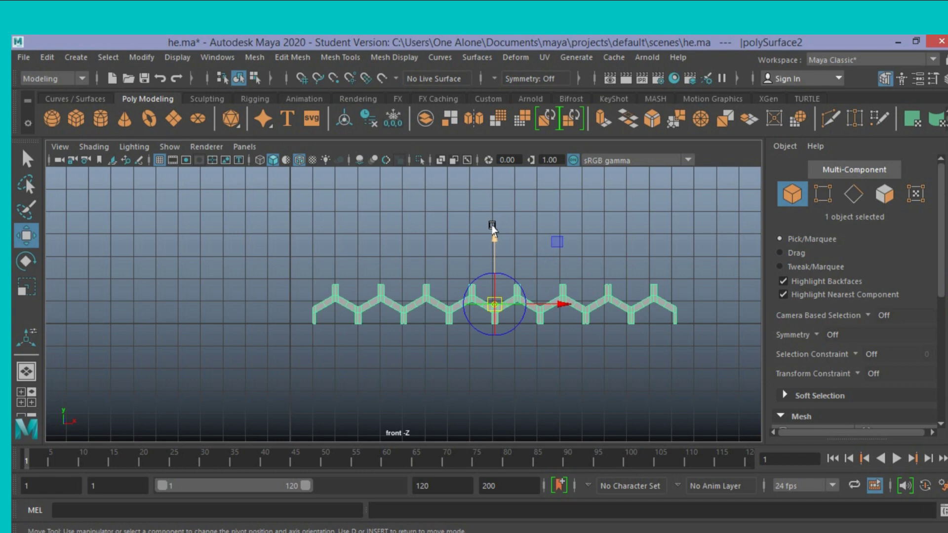
left_click_drag(492, 240, 498, 325)
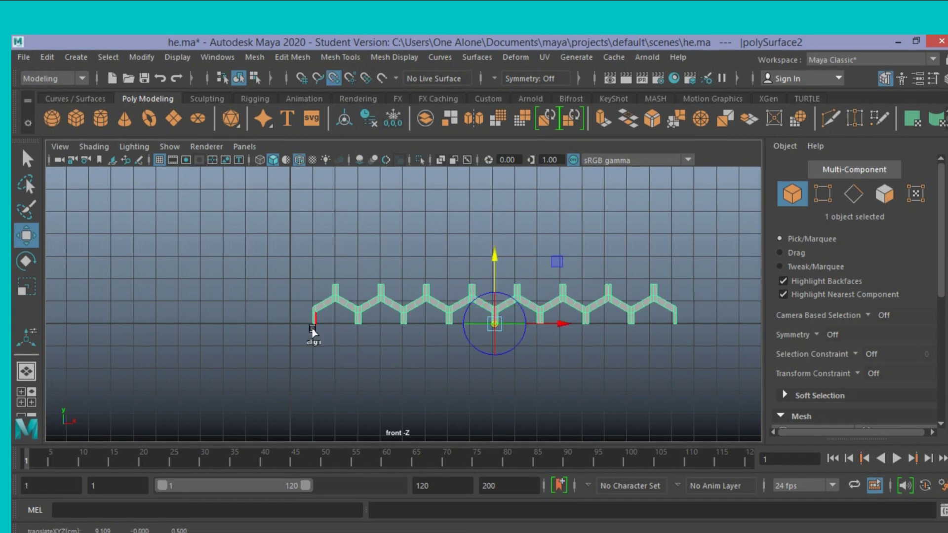
key("d")
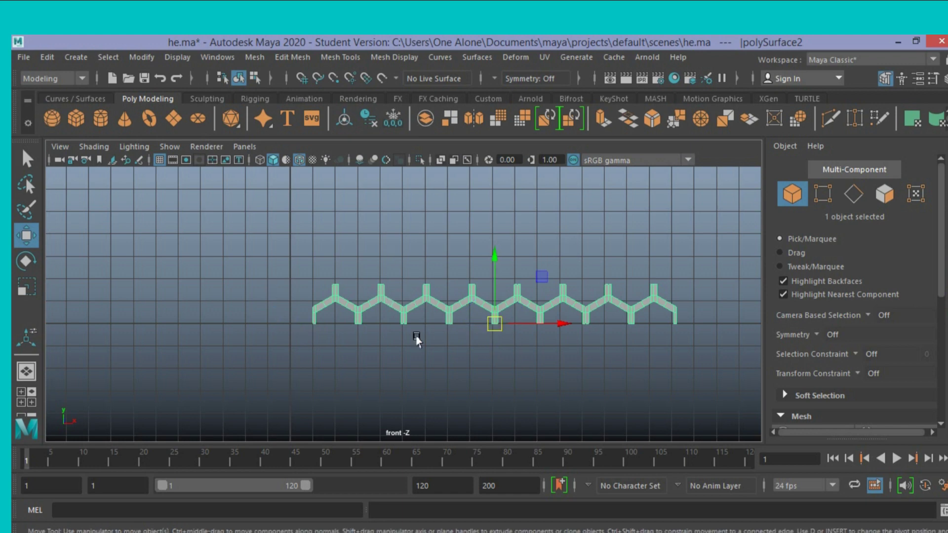
Mirror the strip across Y about the object, with settings reset and Cut Geometry off.
left_click(256, 56)
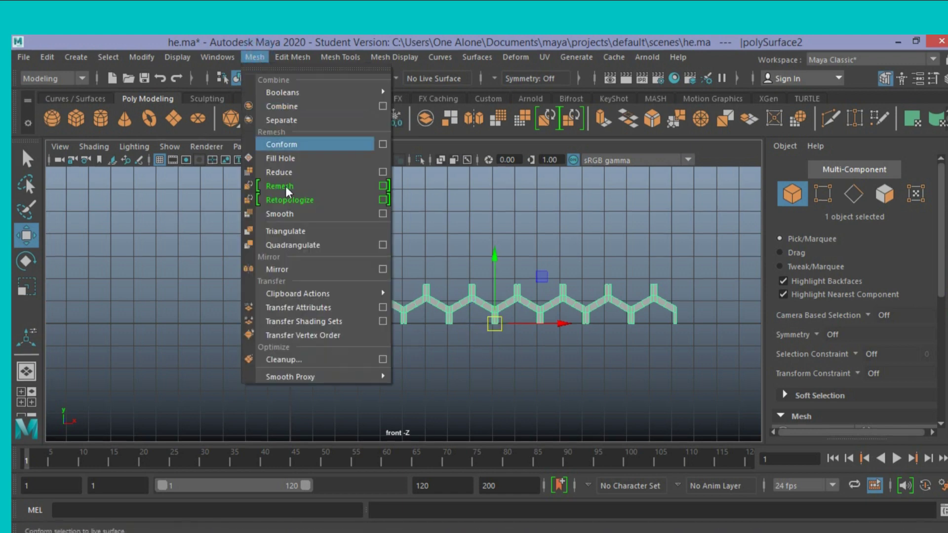
left_click(383, 269)
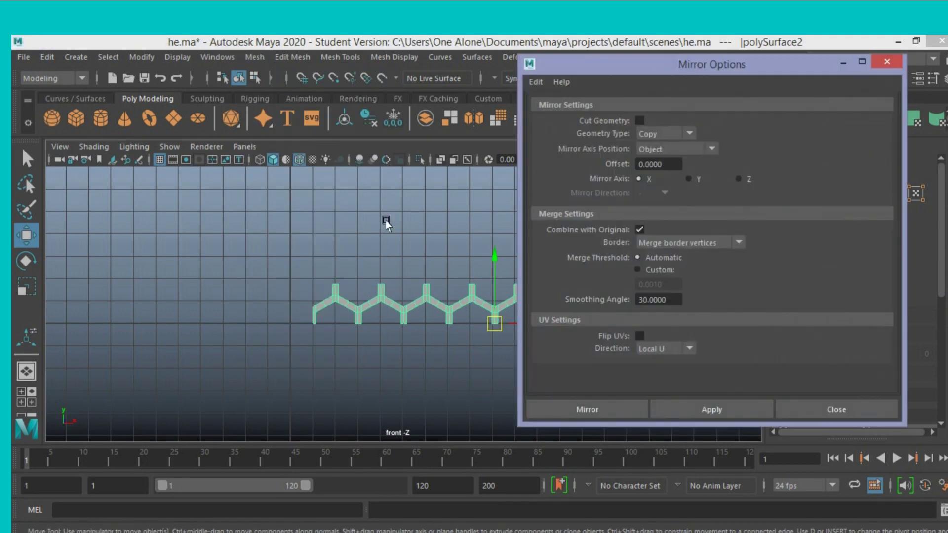
left_click(535, 82)
left_click(541, 112)
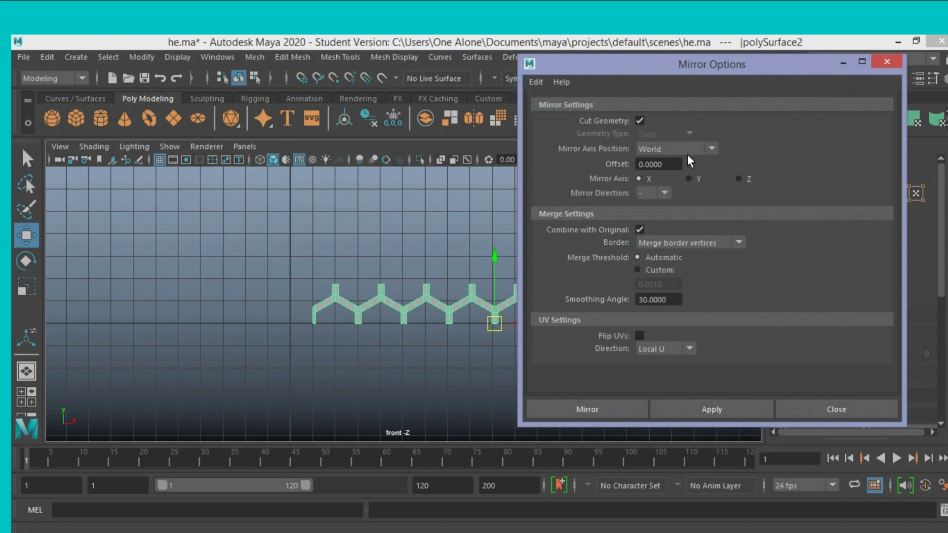
left_click(640, 120)
left_click(709, 147)
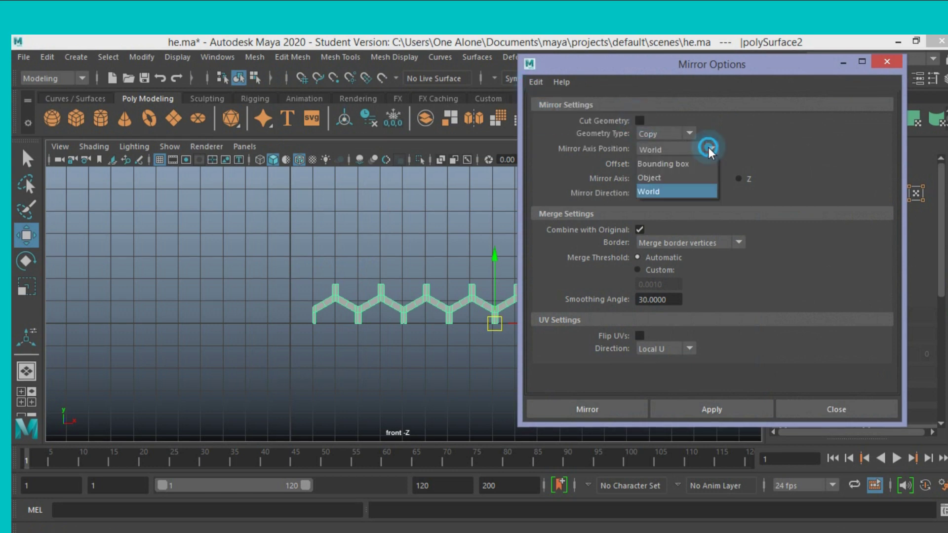
left_click(674, 173)
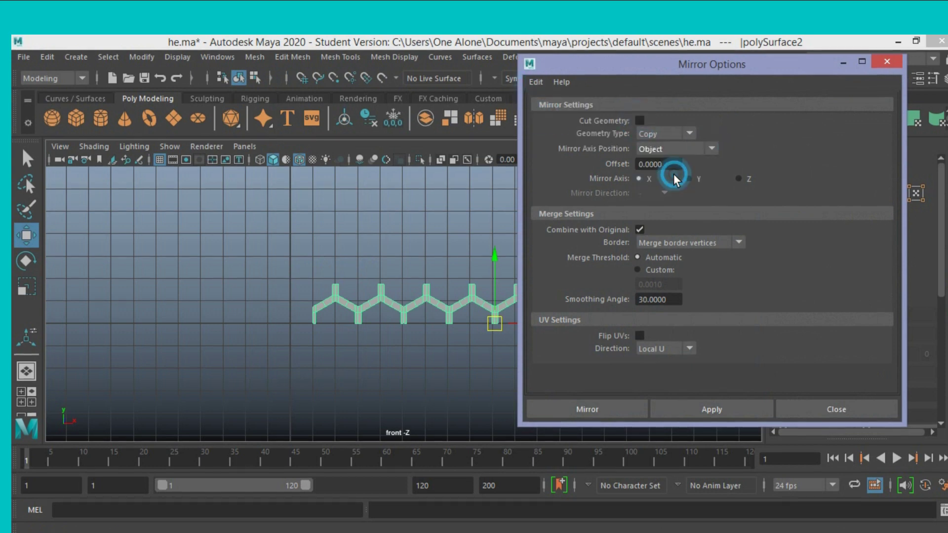
left_click(605, 408)
Select the whole resulting hexagon strip as an object.
scroll(233, 291, "down", 1)
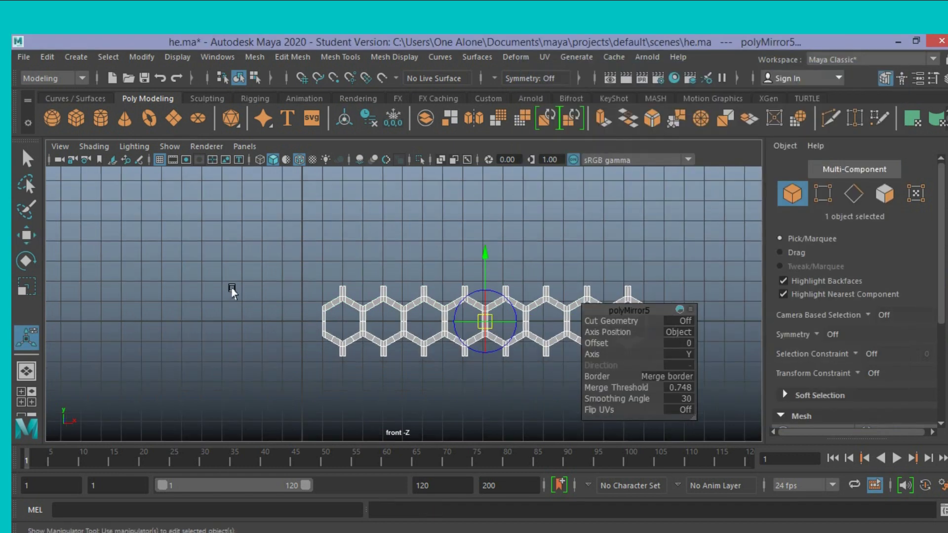
scroll(223, 282, "down", 1)
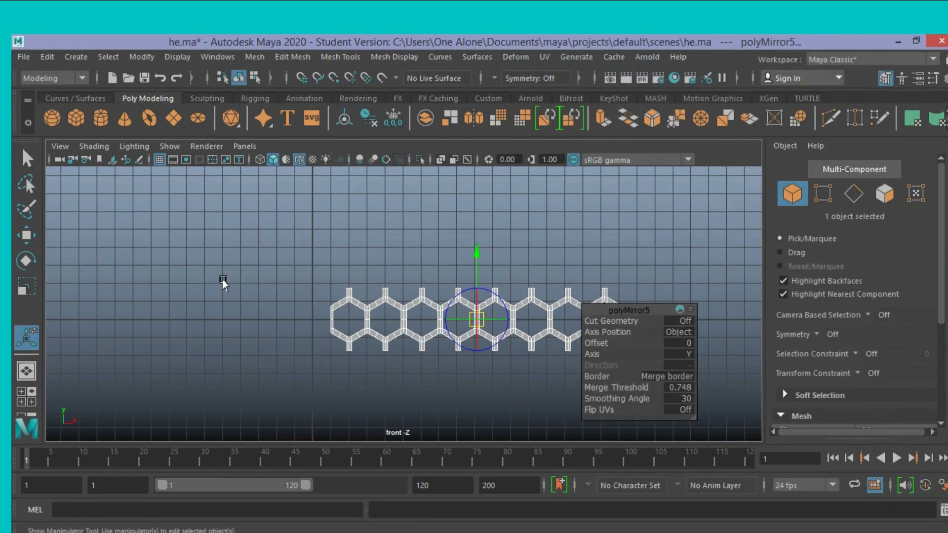
scroll(223, 280, "down", 1)
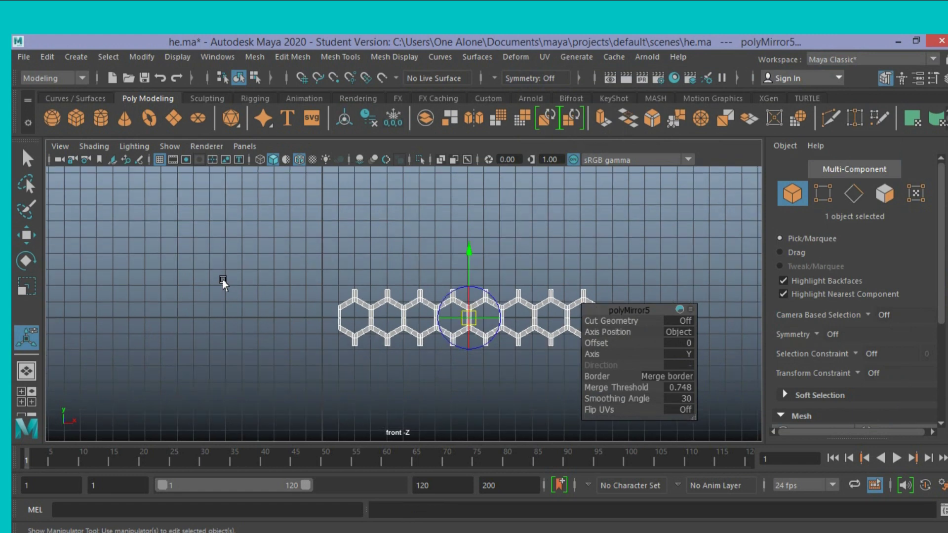
left_click(27, 158)
left_click_drag(232, 263, 698, 415)
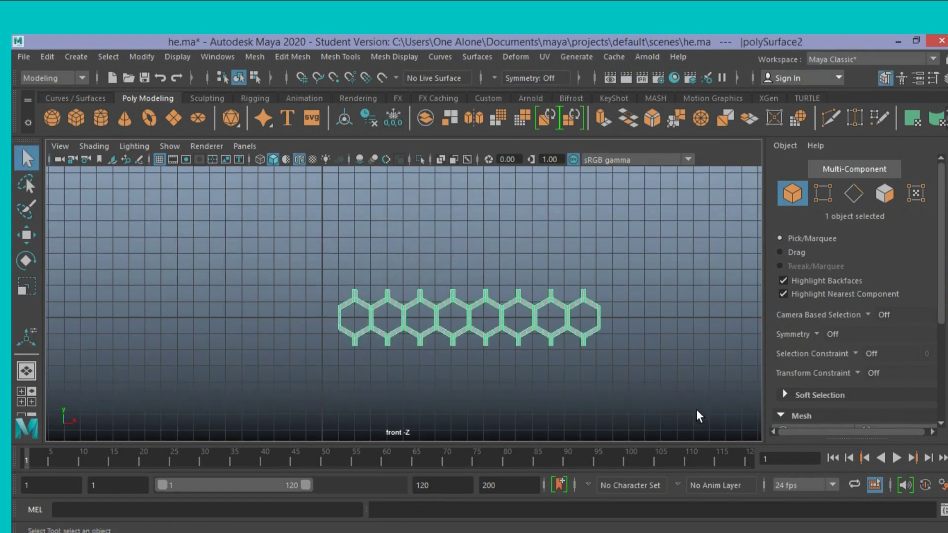
scroll(617, 355, "up", 3)
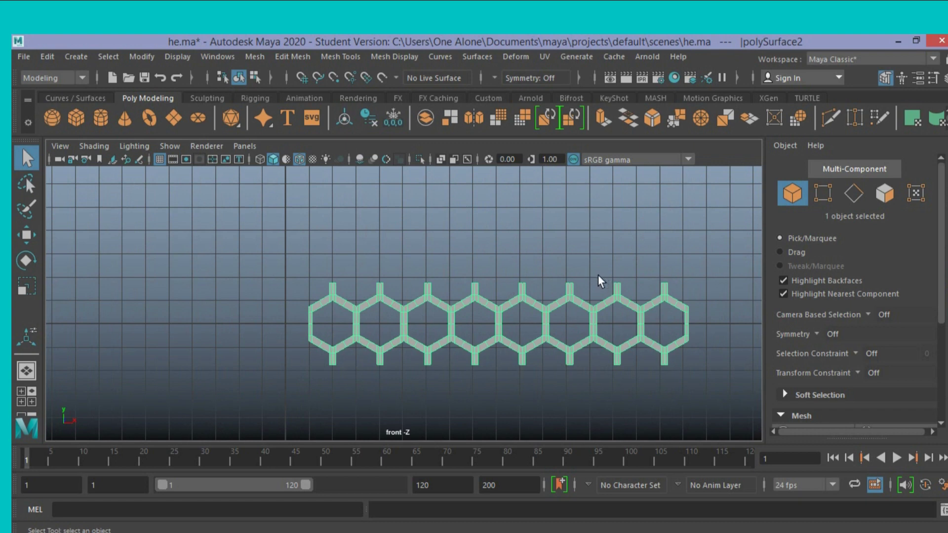
Select all vertices of the hexagon strip and merge the overlapping ones.
left_click(822, 193)
left_click_drag(230, 238, 713, 465)
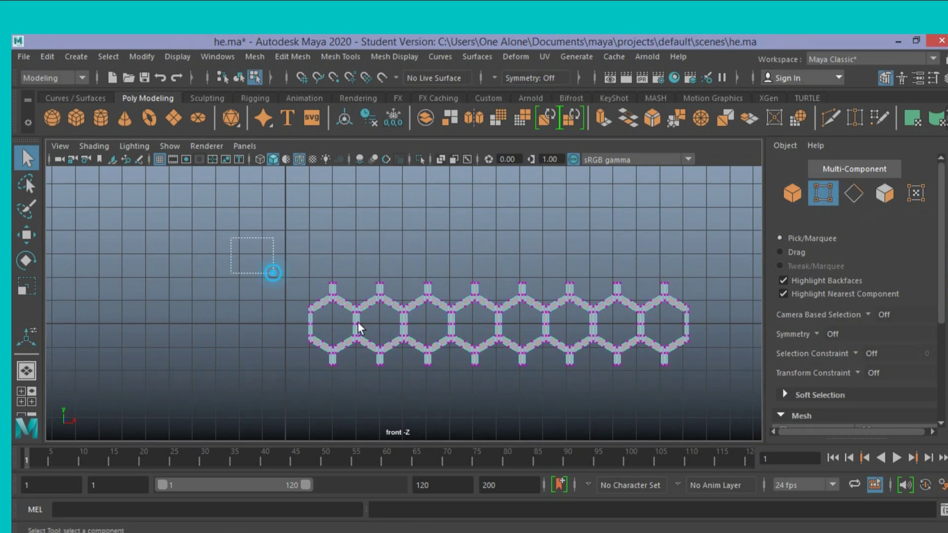
left_click(290, 57)
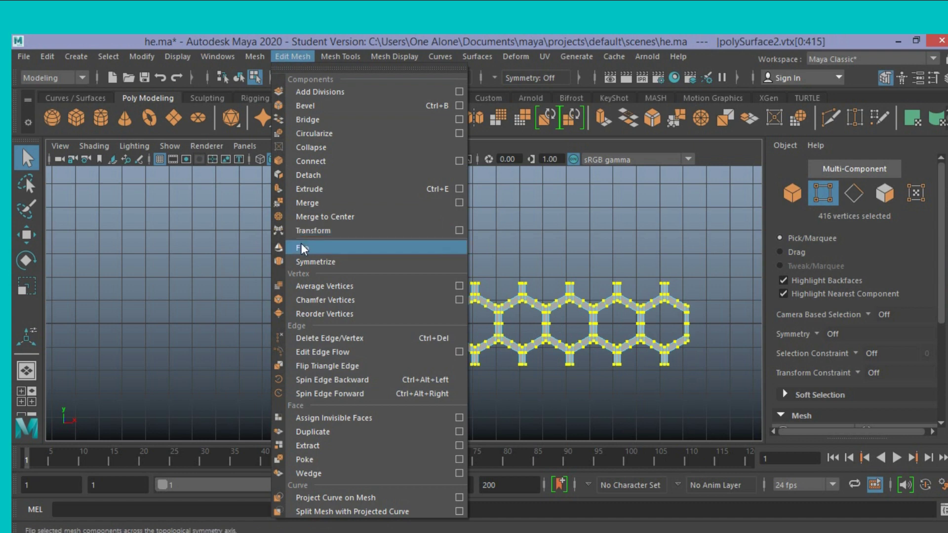
left_click(301, 203)
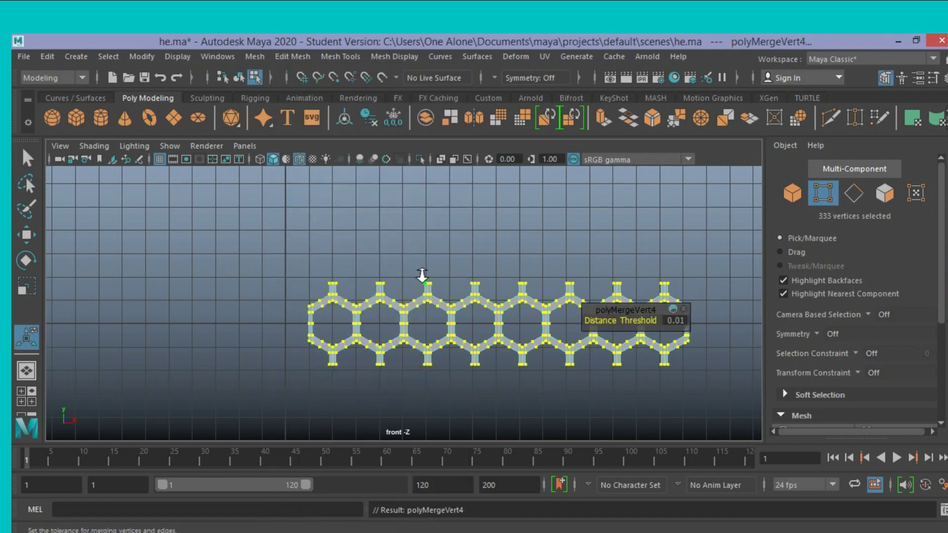
Check a merged top vertex in the middle column, then select polySurface2 as one object.
scroll(422, 276, "up", 5)
scroll(424, 275, "up", 5)
left_click(425, 252)
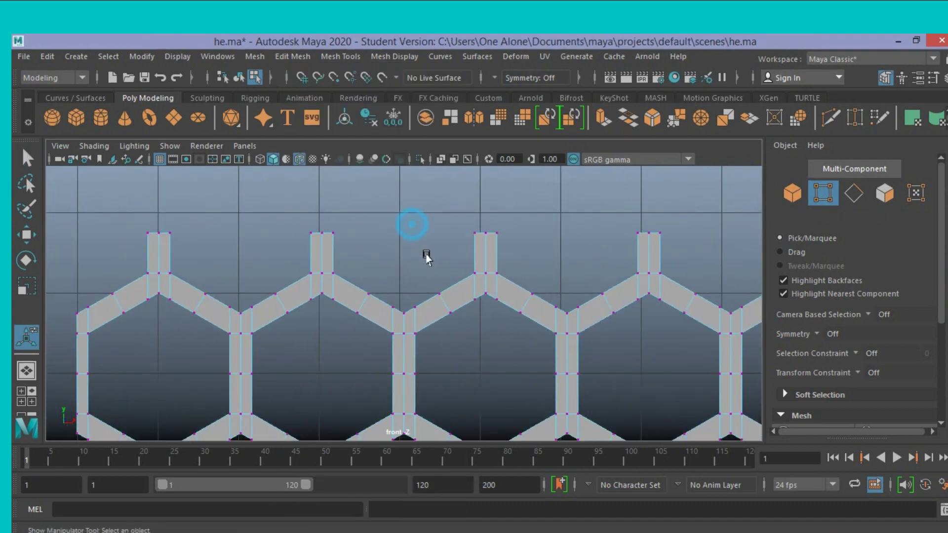
left_click(483, 228)
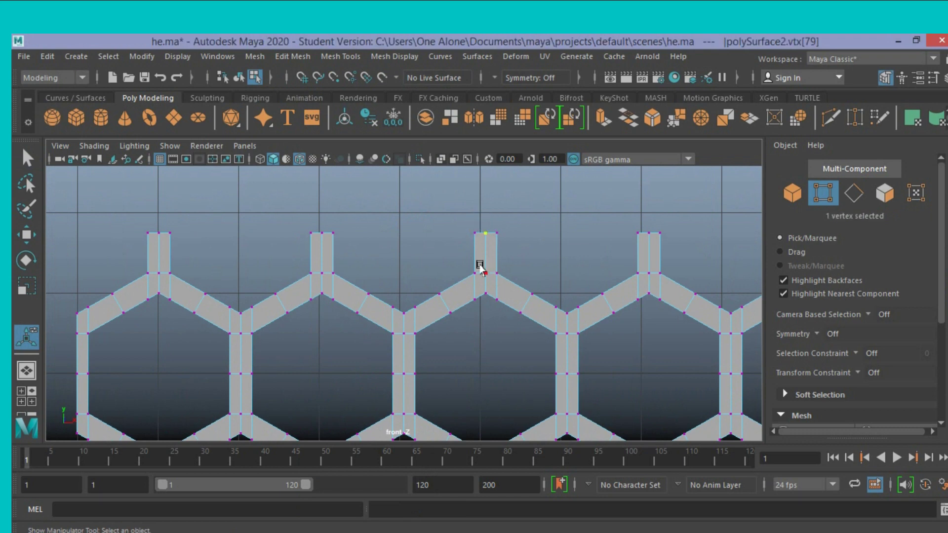
scroll(486, 278, "down", 3)
scroll(487, 278, "down", 2)
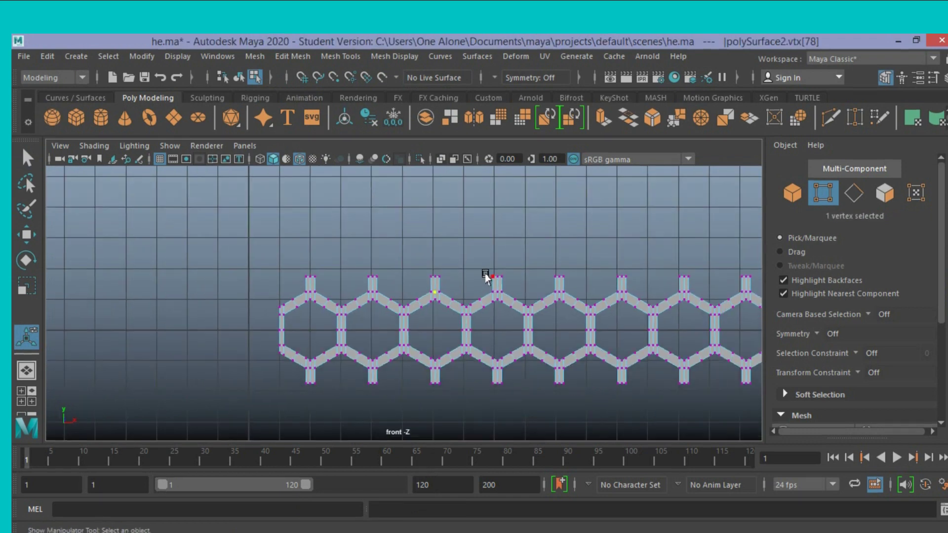
scroll(487, 278, "down", 1)
scroll(487, 277, "up", 5)
scroll(486, 277, "down", 5)
scroll(486, 275, "down", 1)
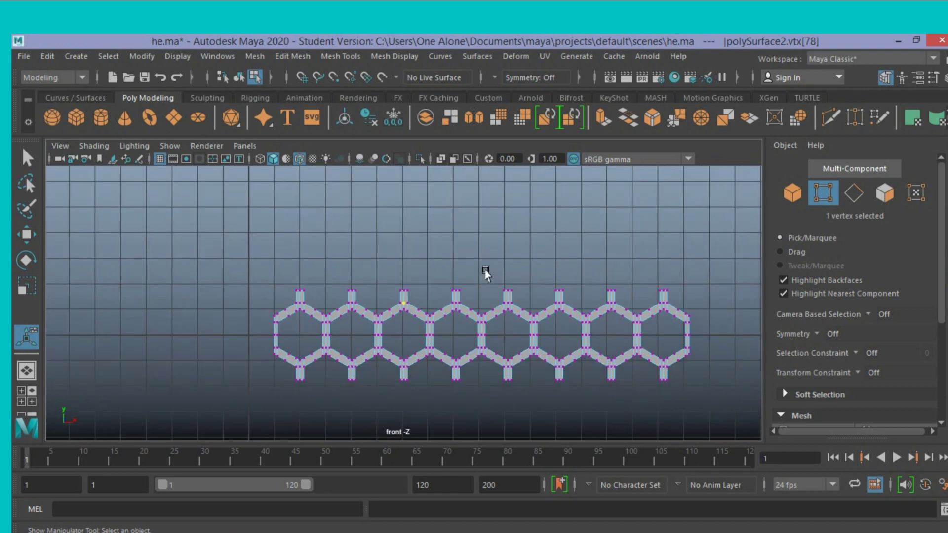
left_click(793, 193)
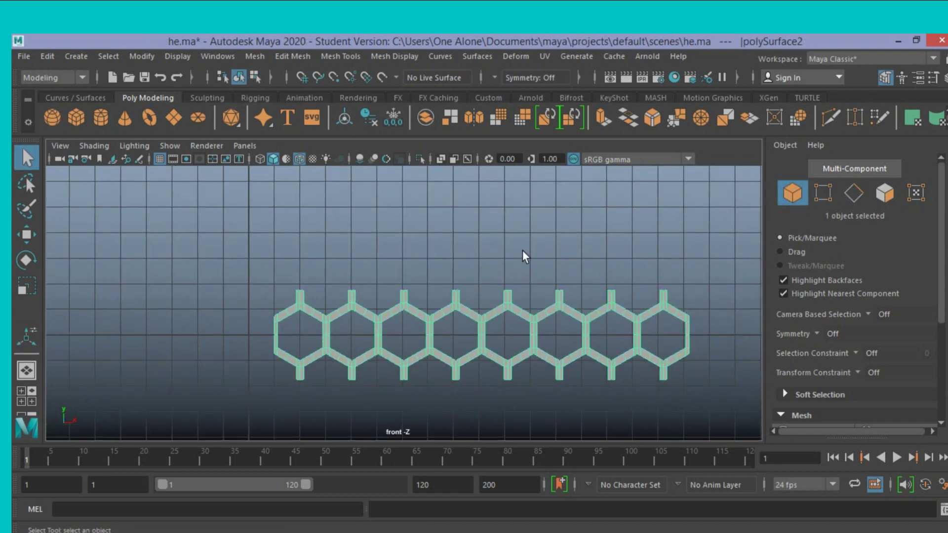
Select the honeycomb strip's entire top edge loop (72 edges) and extrude it.
key("f")
left_click(854, 193)
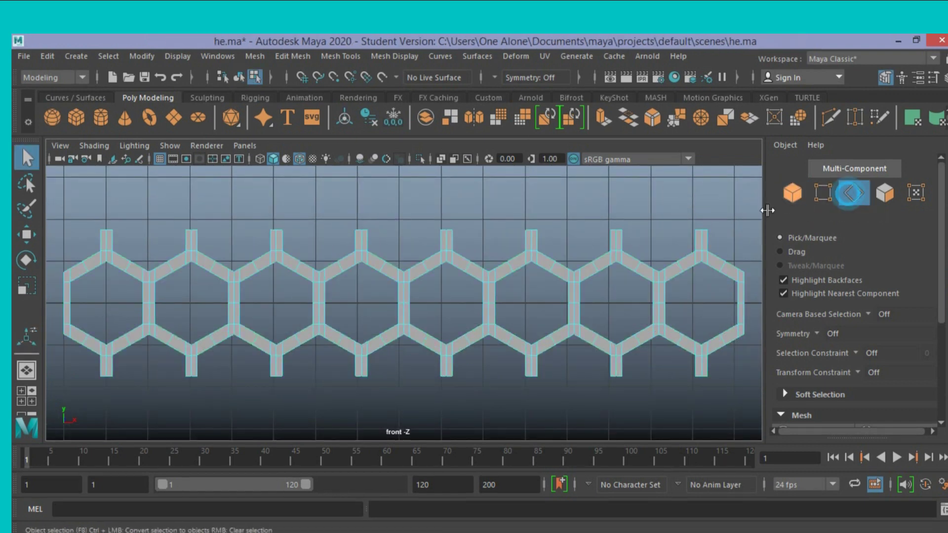
left_click(703, 230)
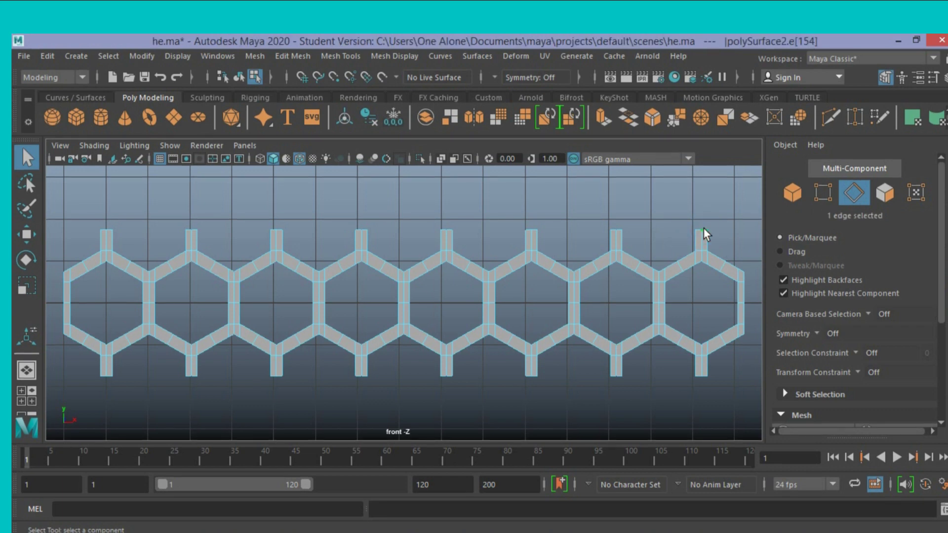
left_click(696, 228, "shift")
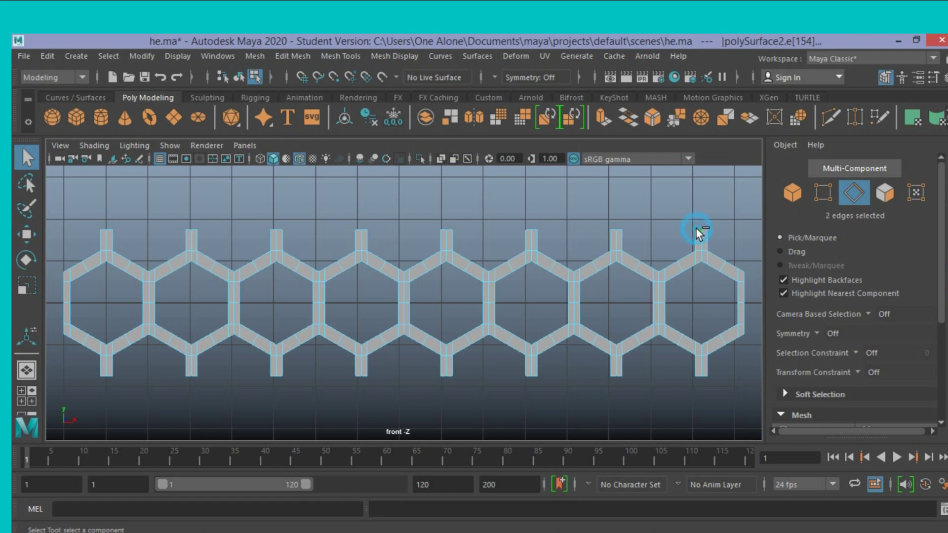
double_click(108, 227, "shift")
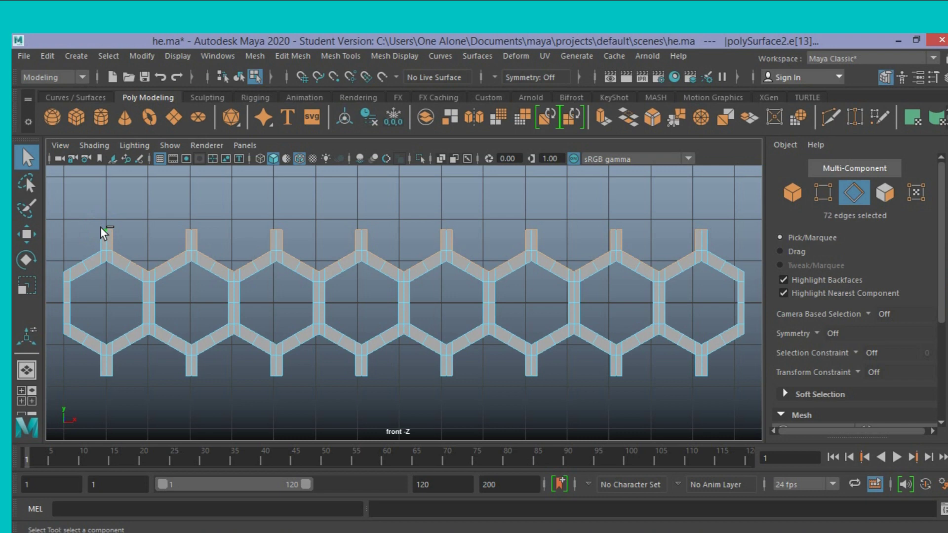
scroll(265, 193, "down", 2)
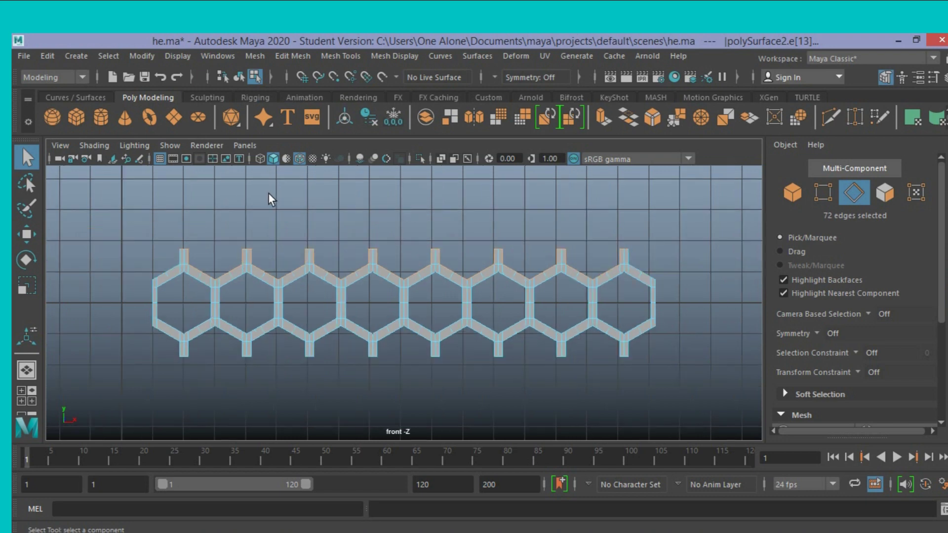
left_click(600, 118)
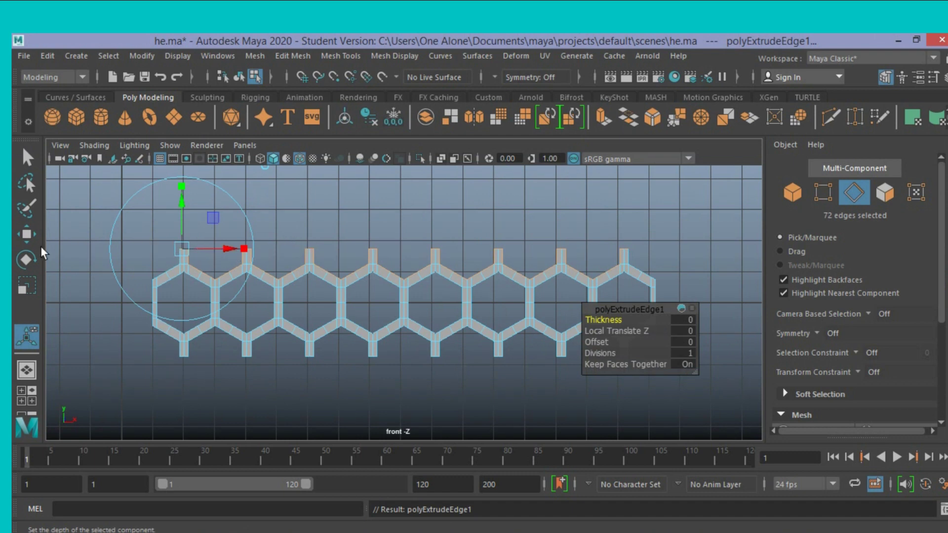
Raise the extruded top edges, scale them flat in Y, then raise the flattened border higher.
left_click(27, 233)
left_click_drag(403, 206, 402, 181)
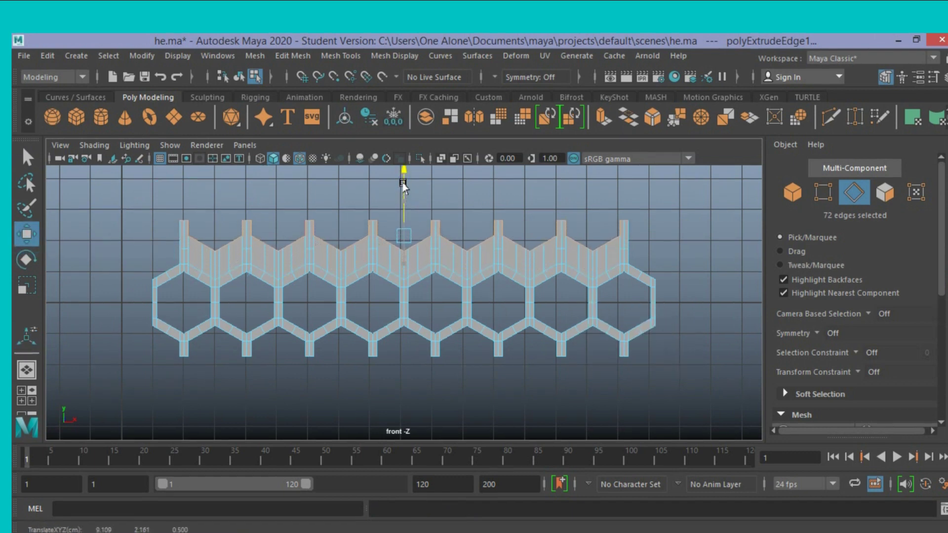
left_click(27, 286)
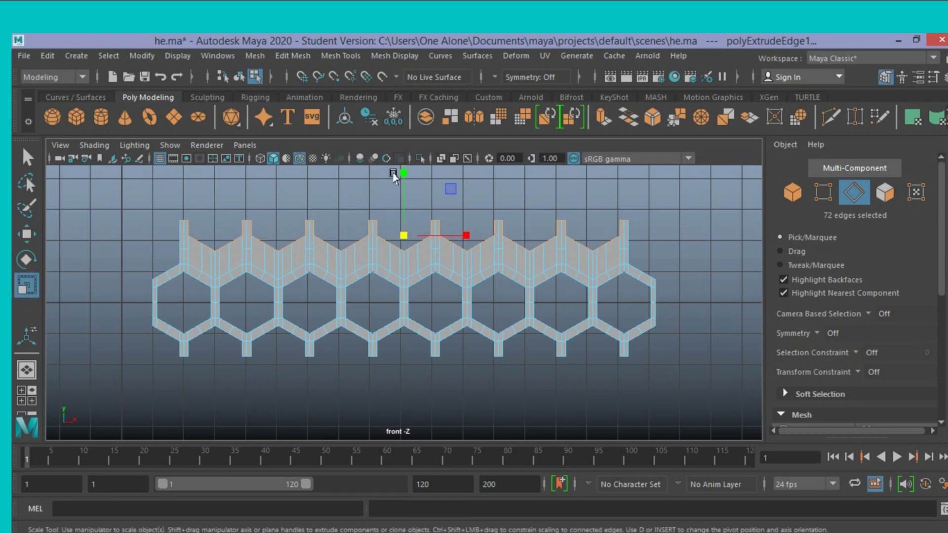
left_click_drag(402, 177, 401, 242)
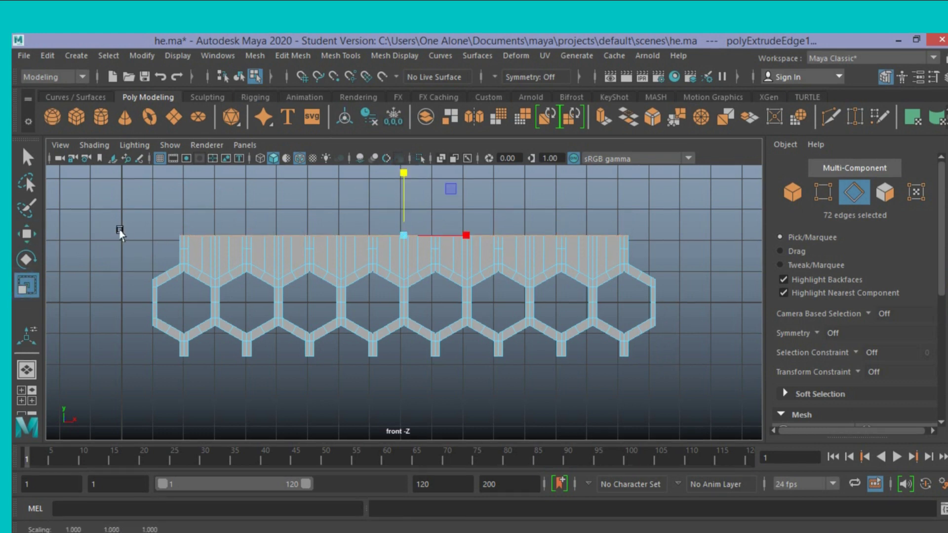
left_click(27, 233)
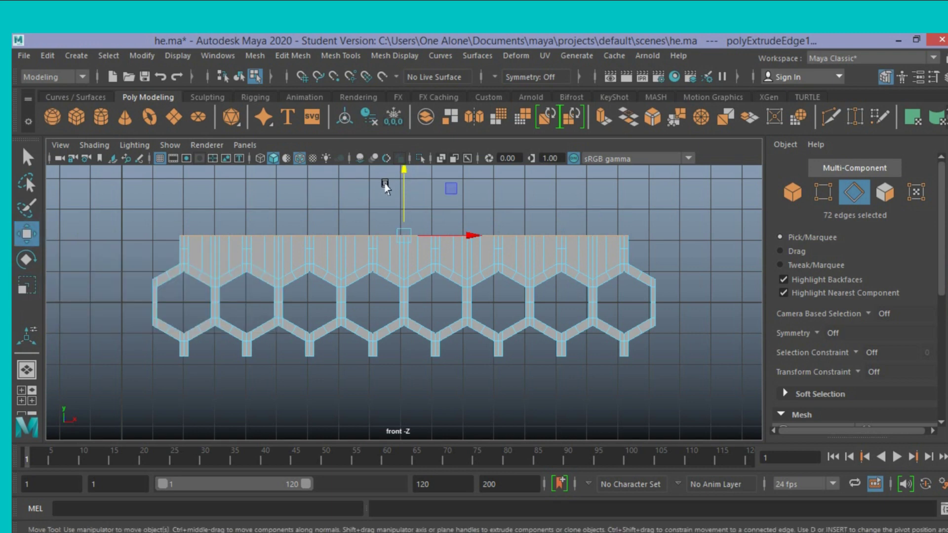
left_click_drag(402, 188, 405, 172)
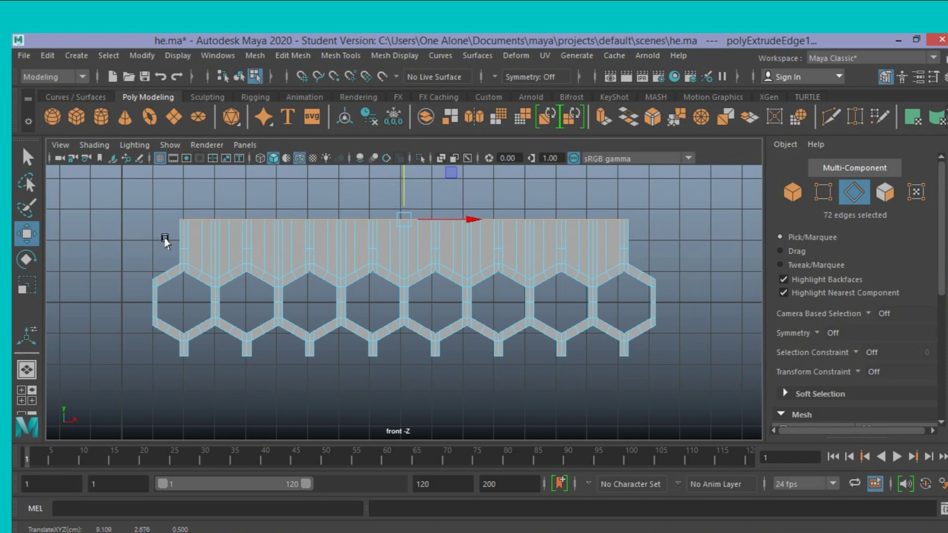
left_click(179, 356)
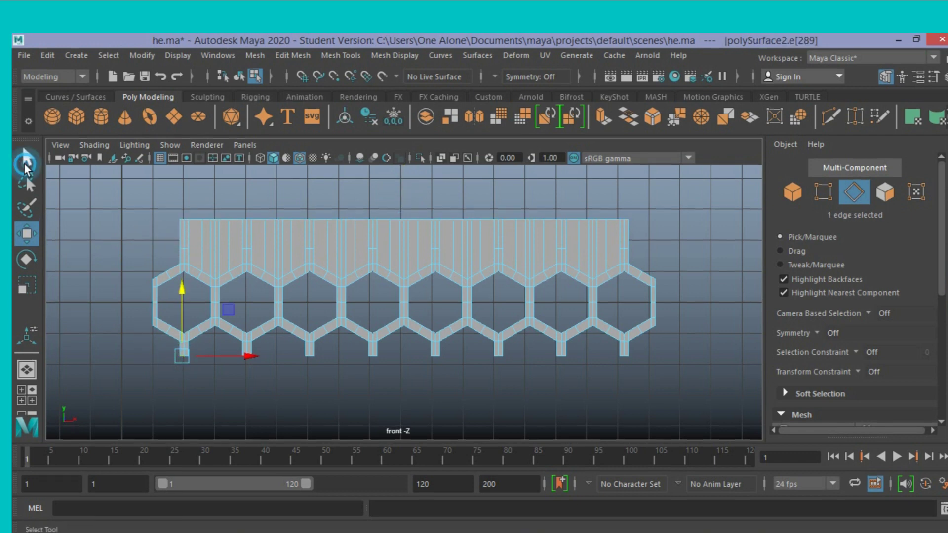
Extrude the bottom edge loop, pull it downward, and scale it flat in Y into a straight band.
left_click(26, 161)
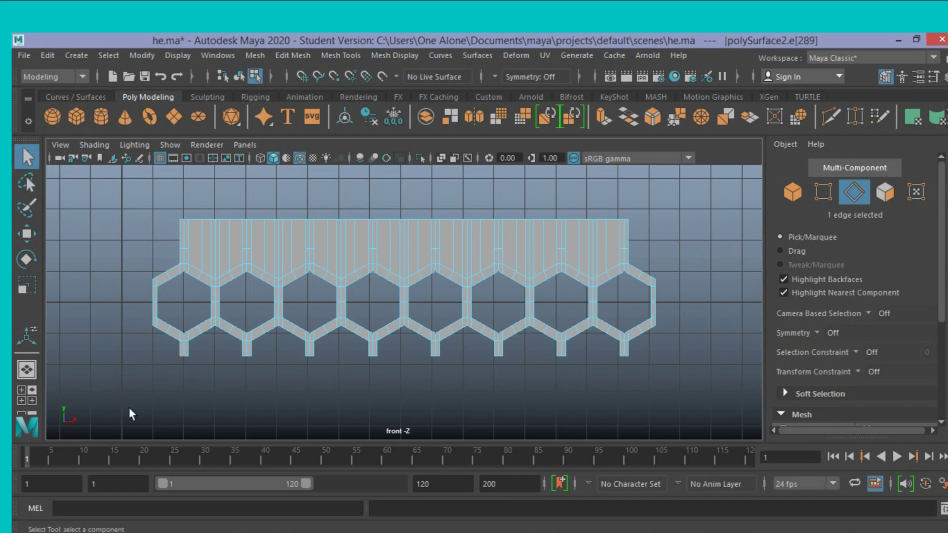
double_click(624, 356, "ctrl+shift")
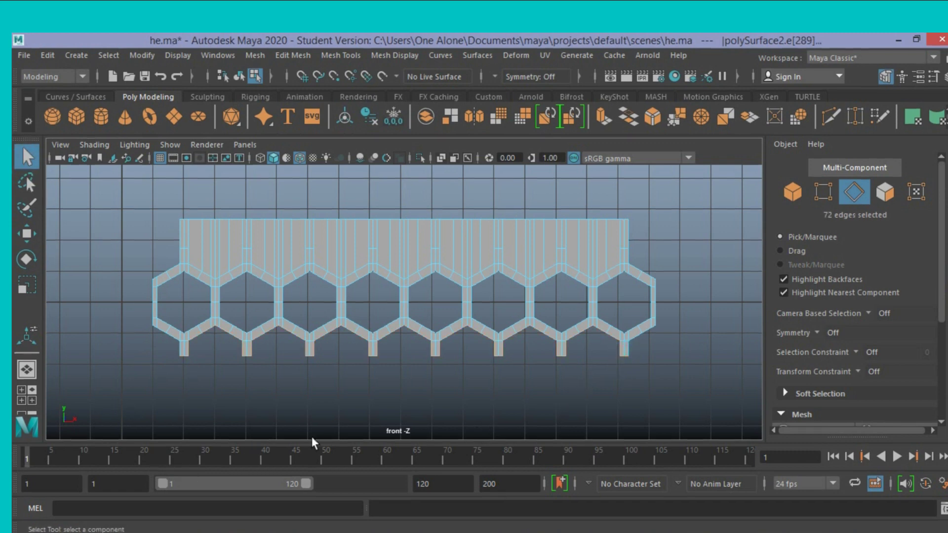
left_click(604, 116)
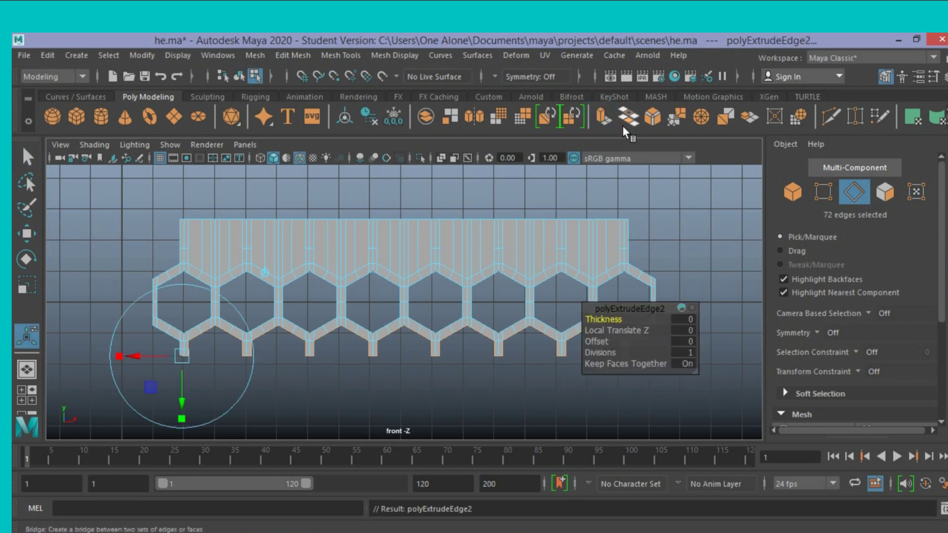
left_click(30, 237)
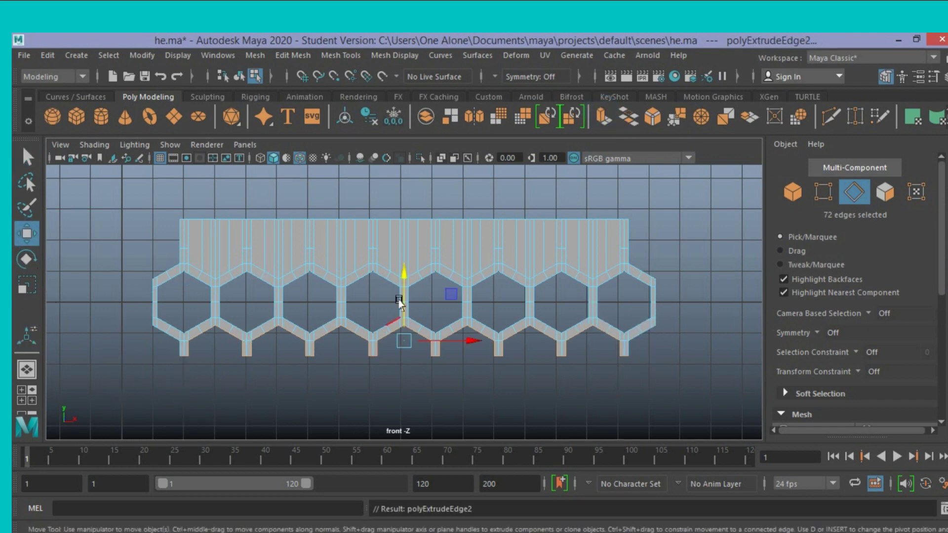
left_click_drag(403, 271, 402, 301)
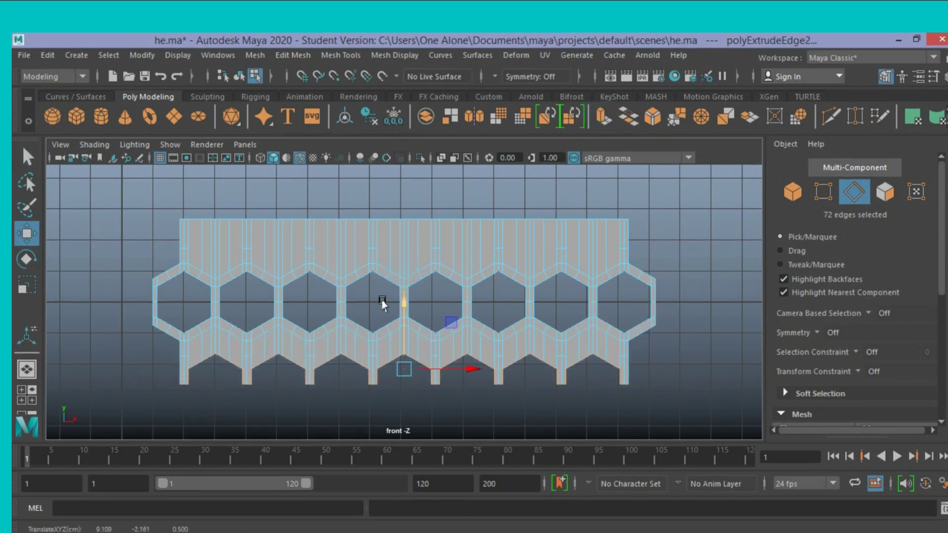
left_click(26, 291)
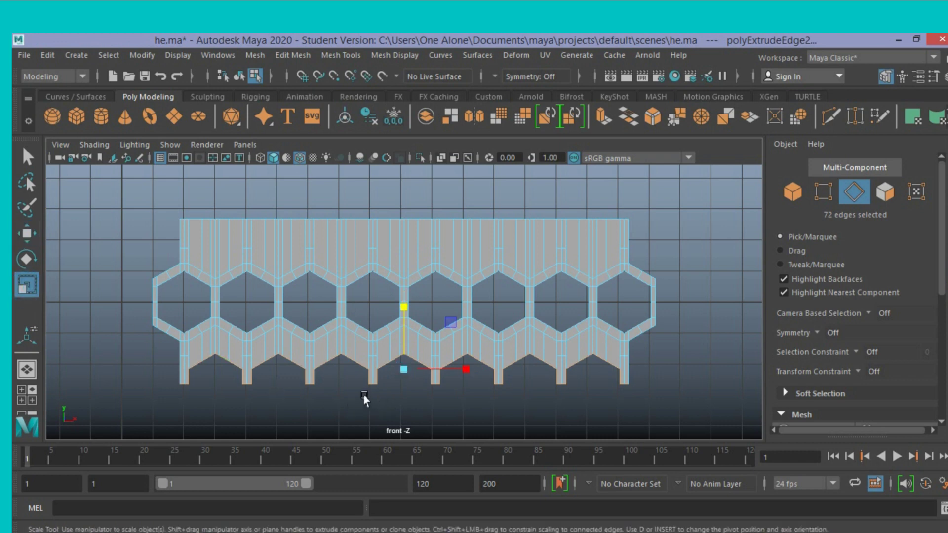
left_click_drag(401, 309, 403, 366)
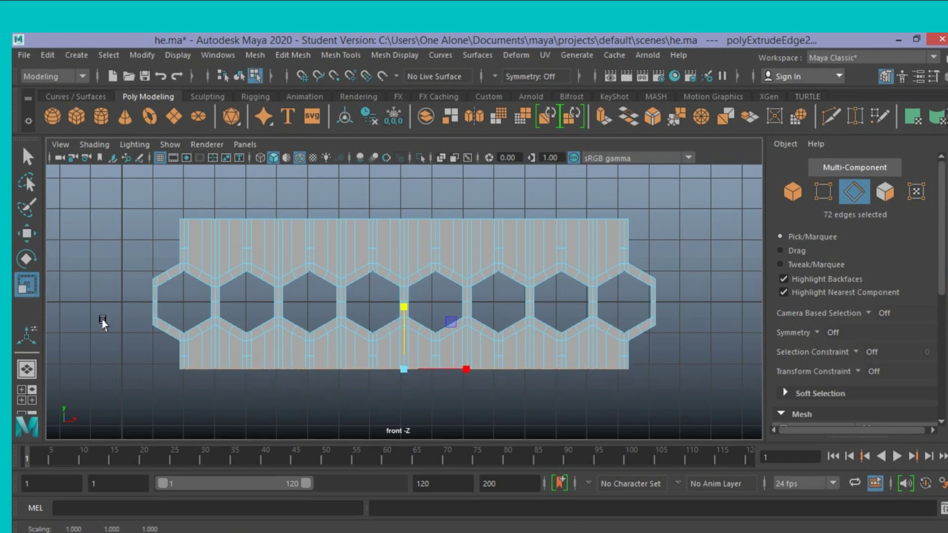
Extrude the left boundary edge loop, push it left, and flatten it into a vertical border.
left_click(176, 238)
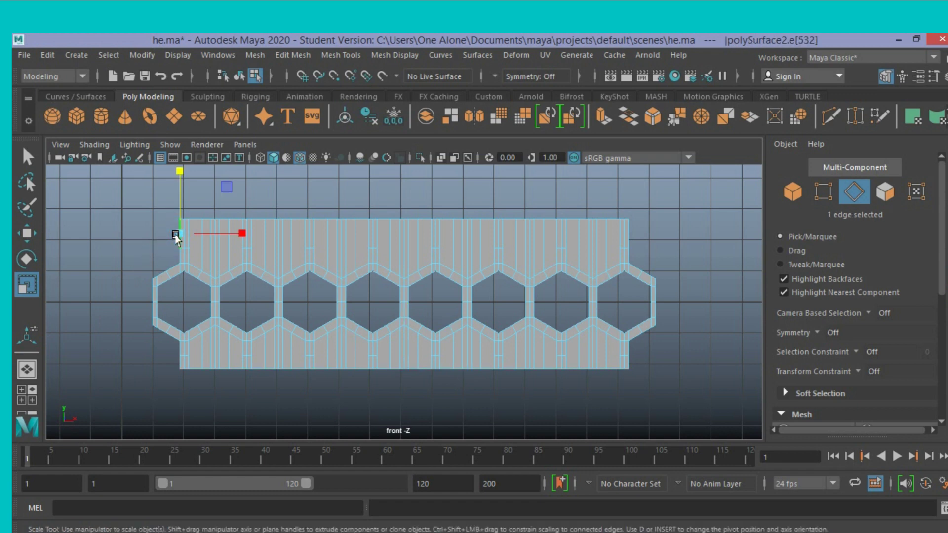
double_click(171, 364)
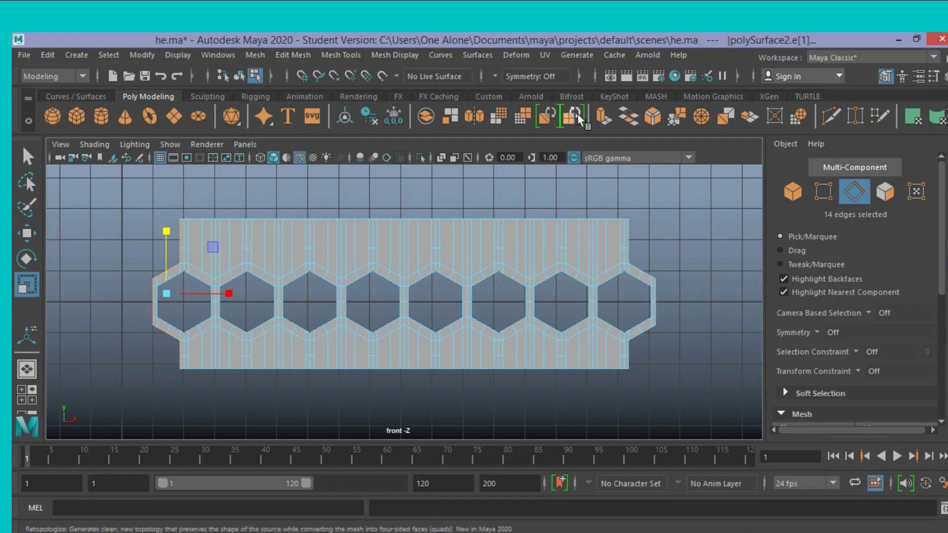
left_click(600, 111)
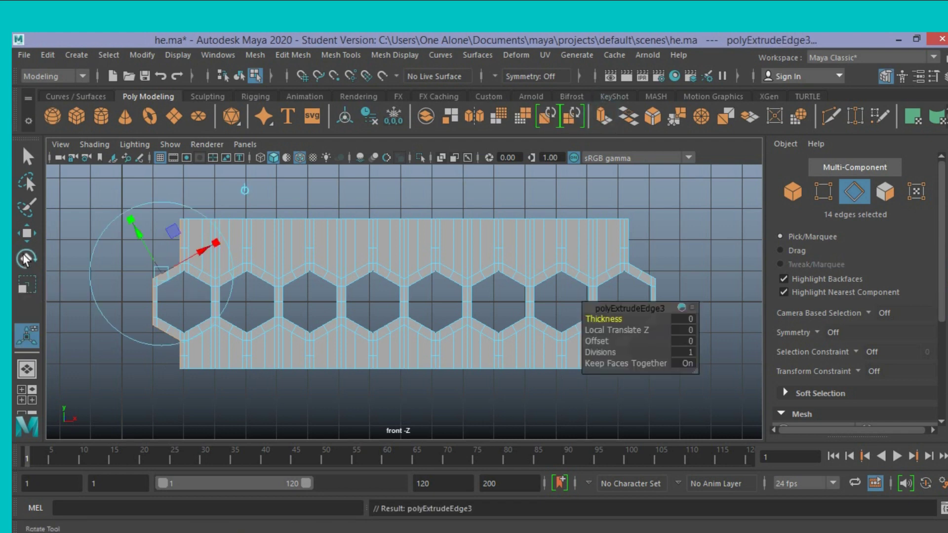
left_click(26, 237)
left_click_drag(228, 293, 121, 295)
left_click(27, 285)
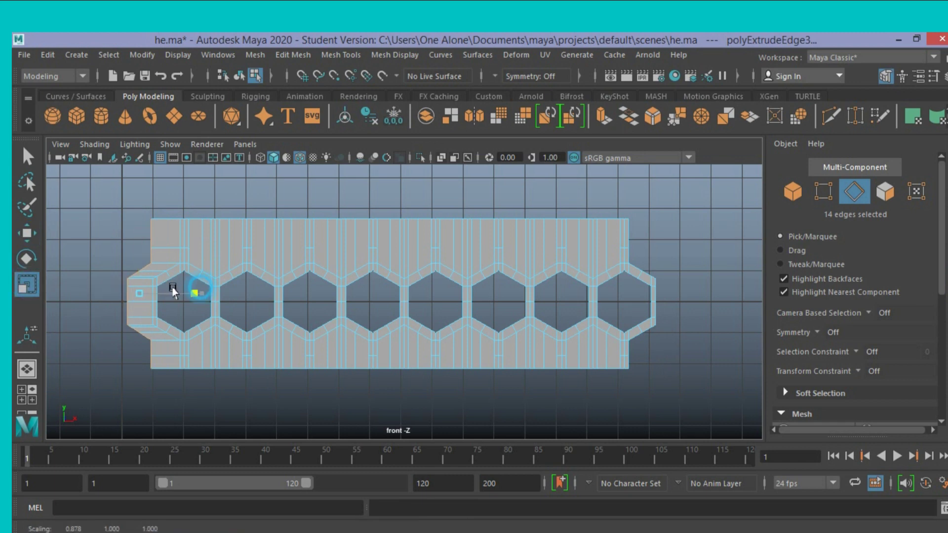
Select and extrude the right boundary edge loop, ready to move it outward.
left_click(630, 231)
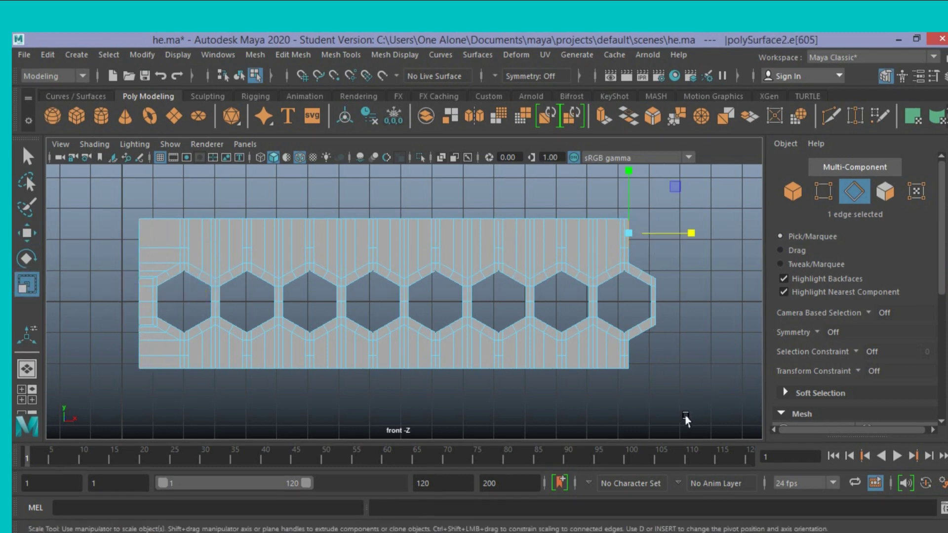
double_click(632, 361)
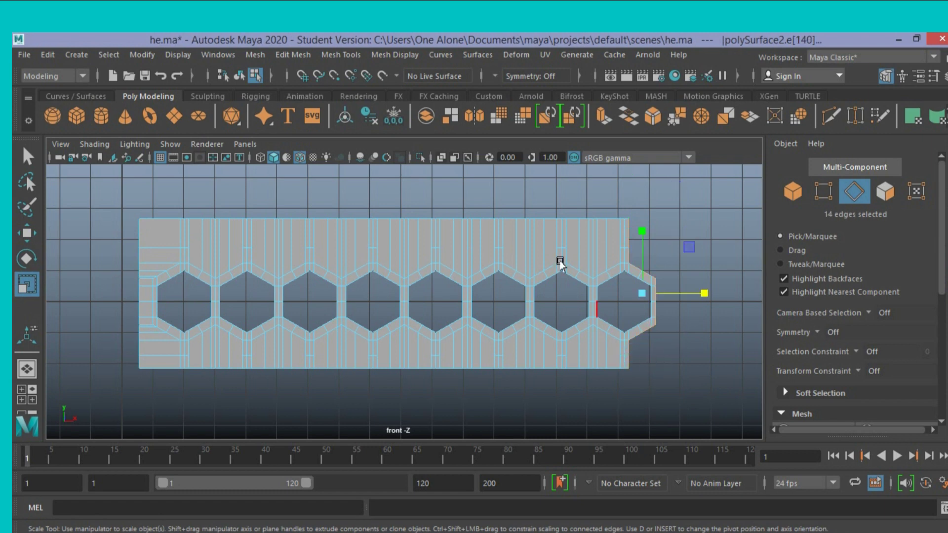
left_click(604, 118)
left_click(27, 232)
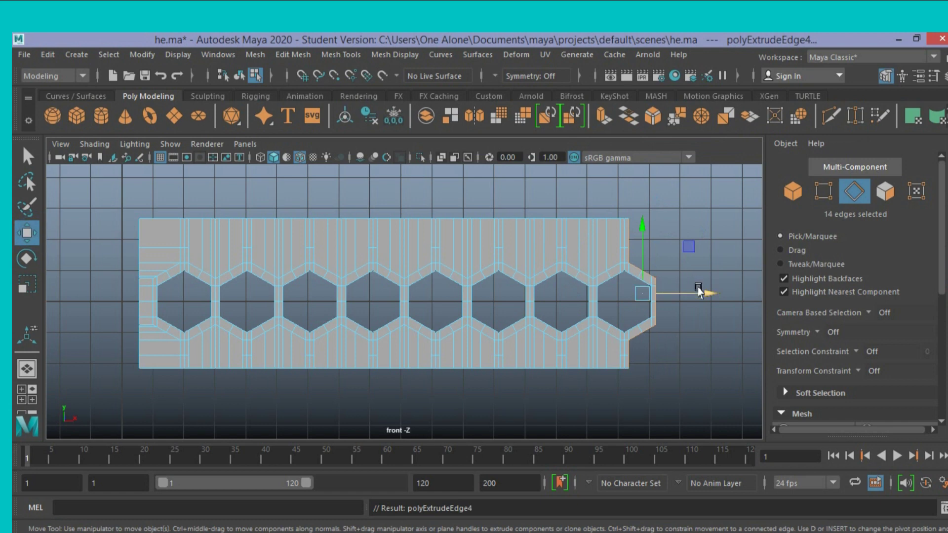